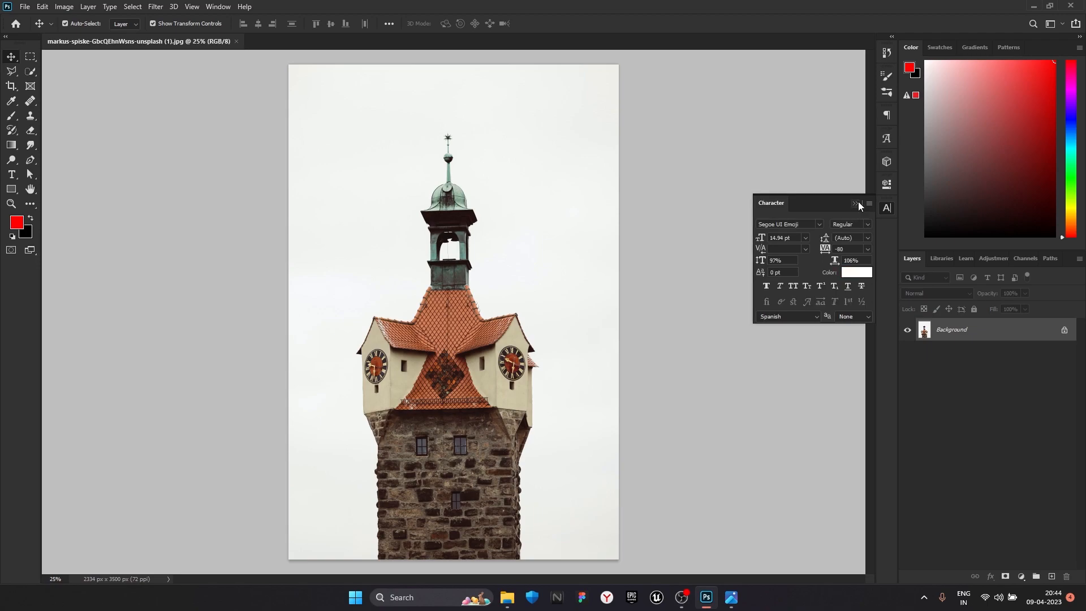
# - Unlock the Background layer and duplicate it
pyautogui.click(11, 174)
pyautogui.click(10, 56)
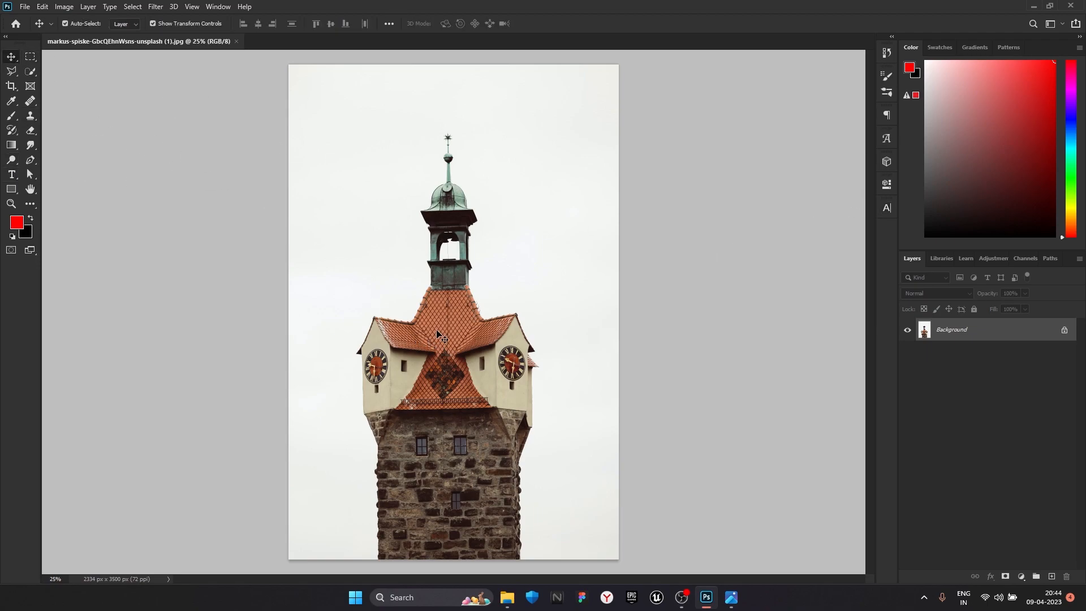
pyautogui.press('ctrl')
pyautogui.press('ctrl')
pyautogui.click(1062, 331)
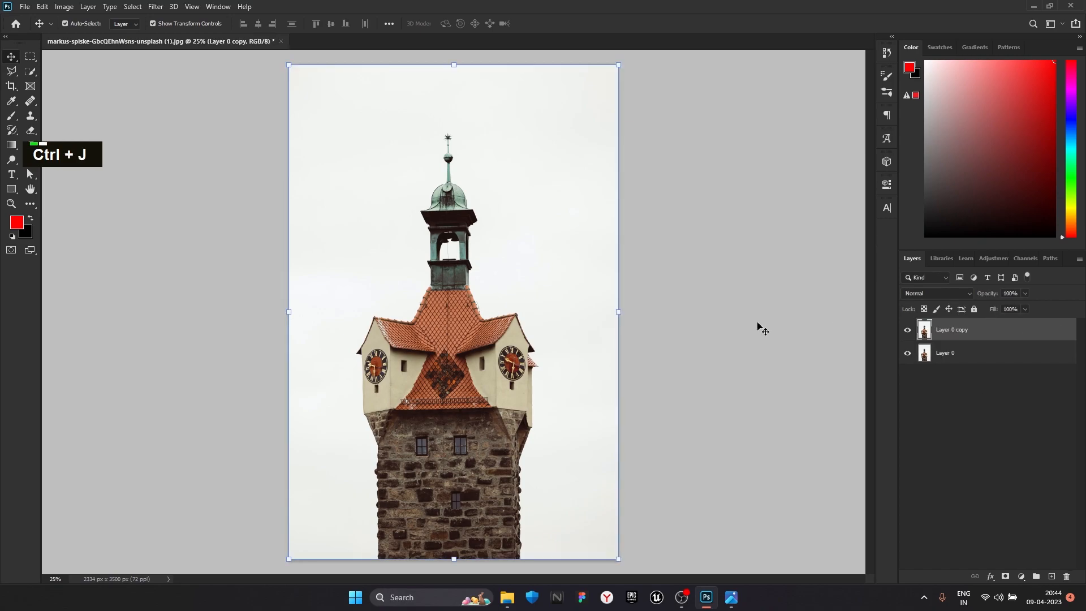
# - Apply a white Color Overlay to Layer 0 and convert that layer to a smart object
pyautogui.click(985, 353)
pyautogui.click(989, 576)
pyautogui.click(1030, 532)
pyautogui.click(1037, 89)
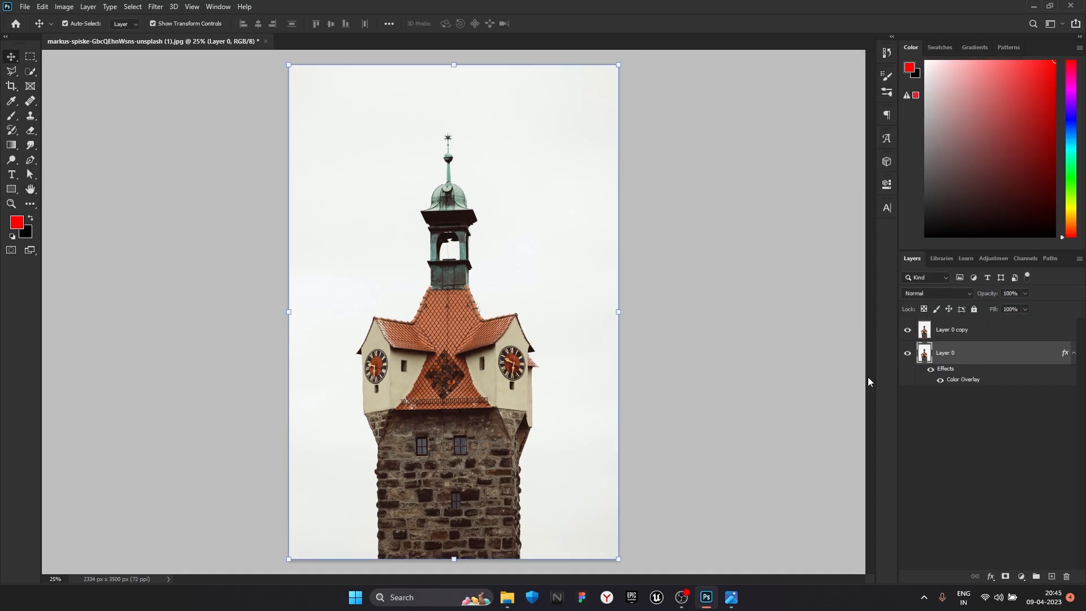
pyautogui.rightClick(969, 354)
pyautogui.click(886, 267)
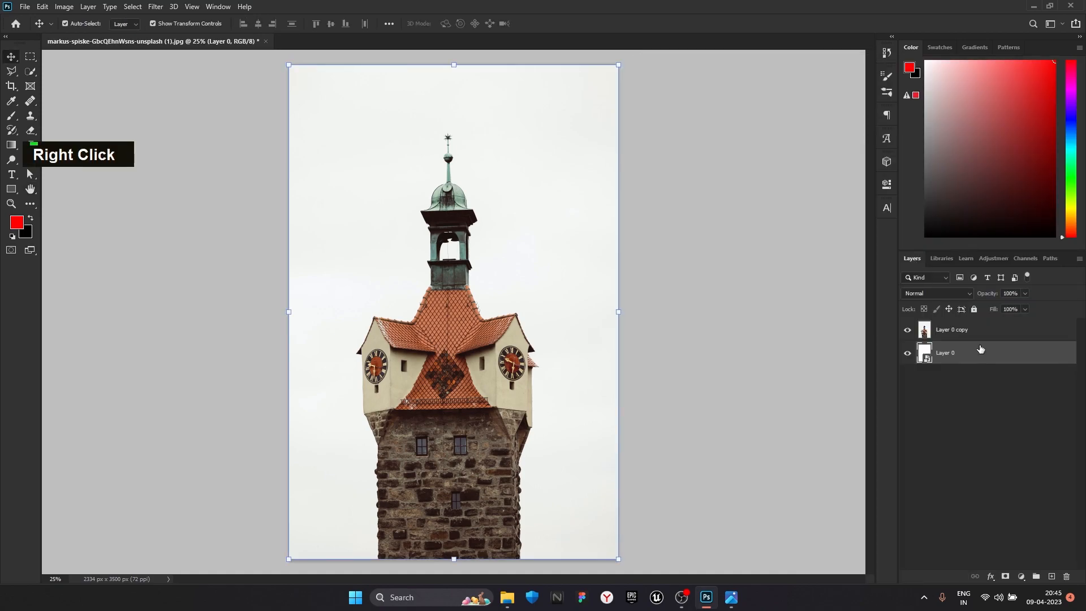
# - Scale the Layer 0 copy tower image up to about 109.6% and shift it slightly upwards on the canvas
pyautogui.doubleClick(908, 330)
pyautogui.click(955, 330)
pyautogui.hotkey('ctrl', 't')
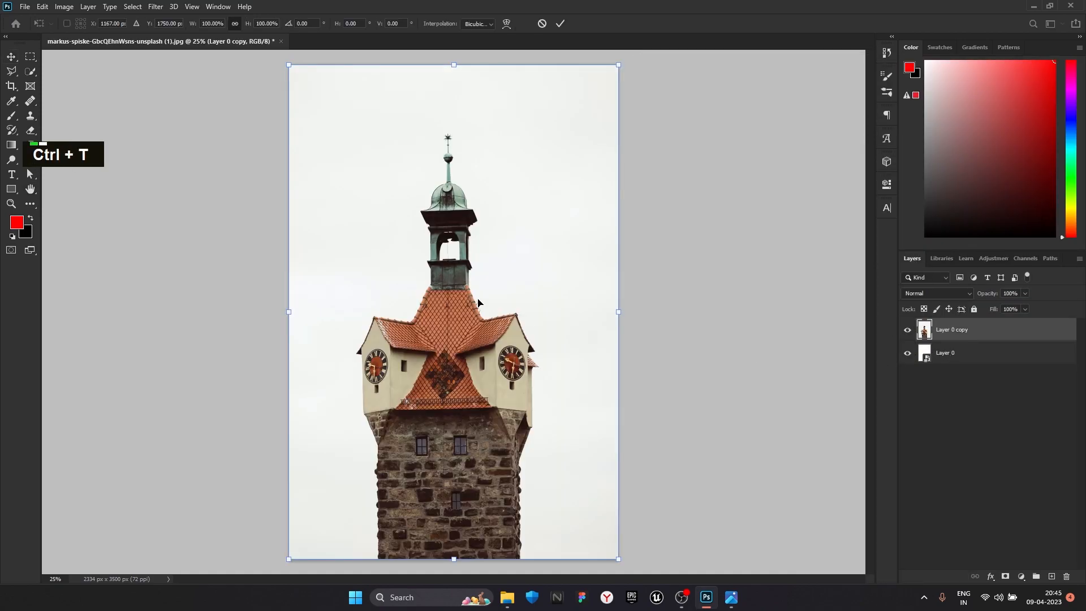
pyautogui.keyDown('alt'); pyautogui.moveTo(625, 310); pyautogui.dragTo(653, 310); pyautogui.keyUp('alt')
pyautogui.moveTo(550, 318); pyautogui.dragTo(550, 296)
pyautogui.keyDown('alt'); pyautogui.moveTo(650, 288); pyautogui.dragTo(573, 307); pyautogui.keyUp('alt')
pyautogui.keyDown('alt'); pyautogui.moveTo(634, 289); pyautogui.dragTo(641, 289); pyautogui.keyUp('alt')
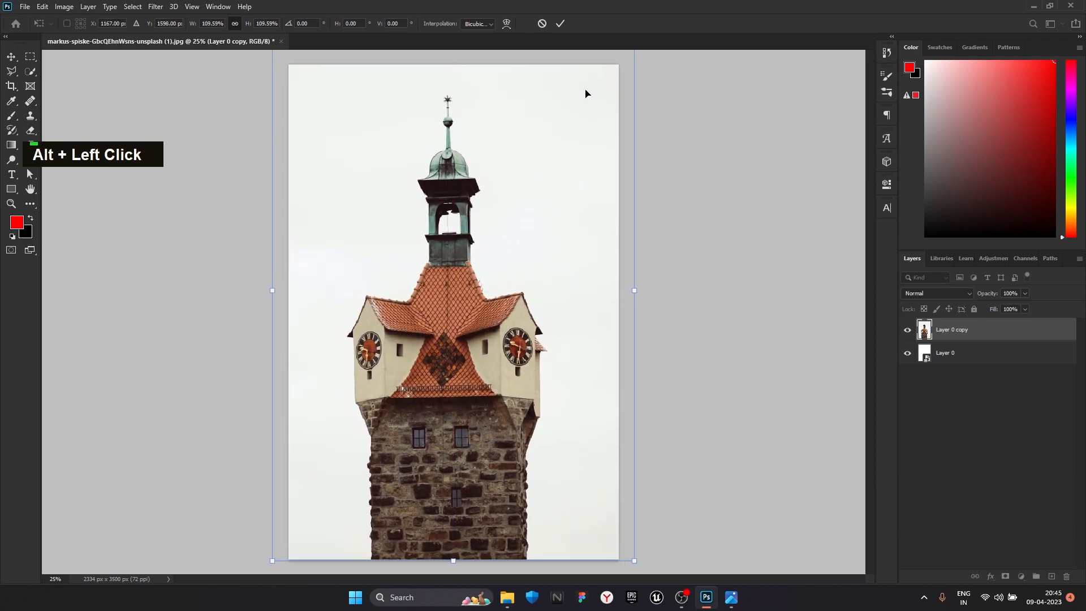
pyautogui.click(561, 23)
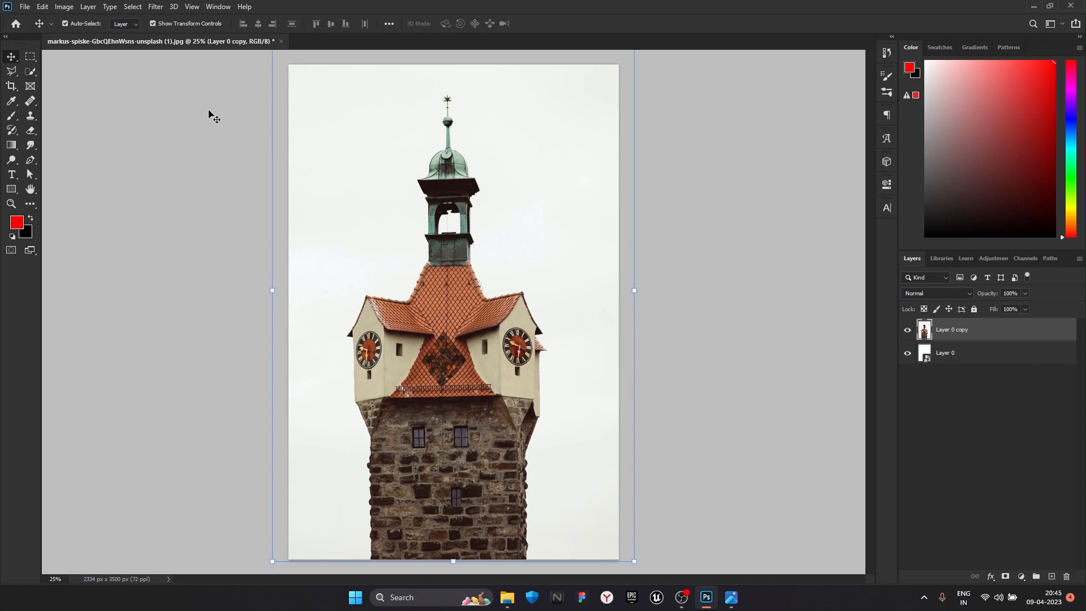
# - Select the whole tower on Layer 0 copy with the Quick Selection tool
pyautogui.press('w')
pyautogui.hotkey('ctrl', 'alt', 'r')
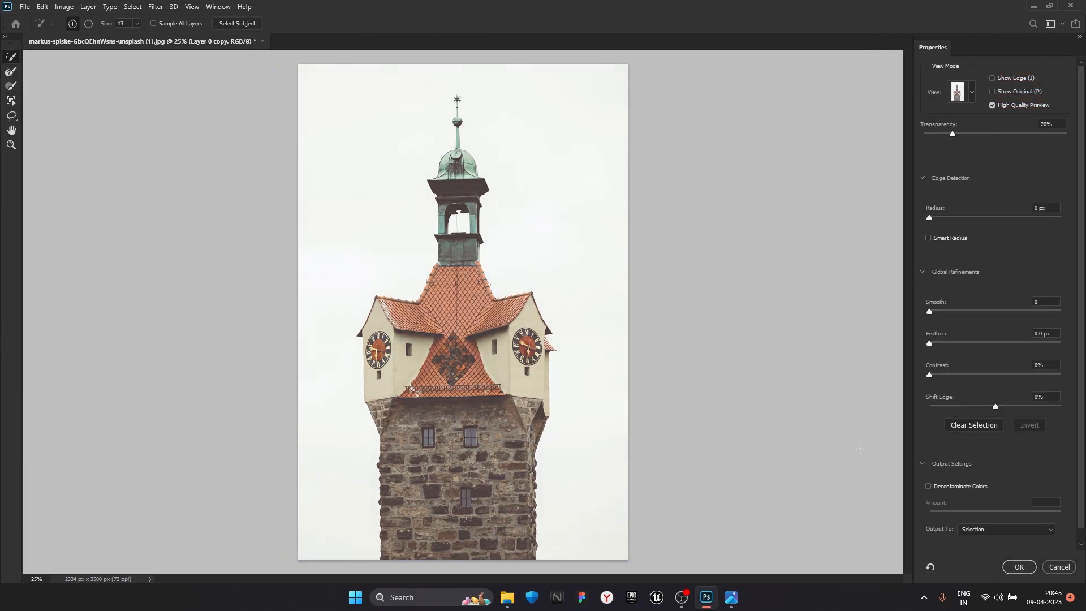
pyautogui.click(1061, 567)
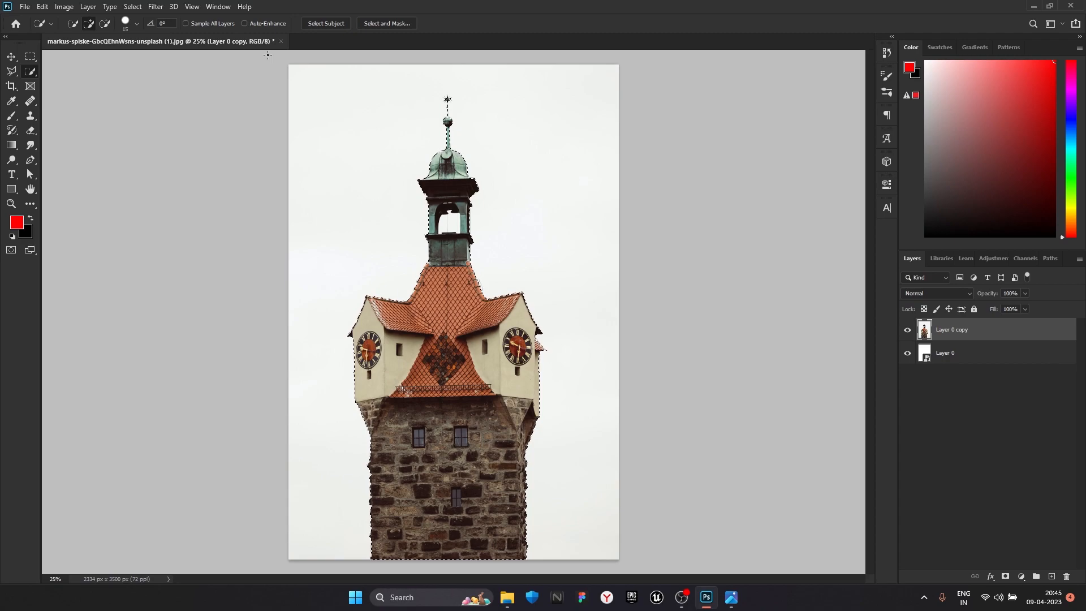
# - Subtract the sky inside the belfry arch from the tower selection, undoing stray strokes
pyautogui.scroll(5, 446, 232)
pyautogui.keyDown('alt'); pyautogui.click(439, 195); pyautogui.keyUp('alt')
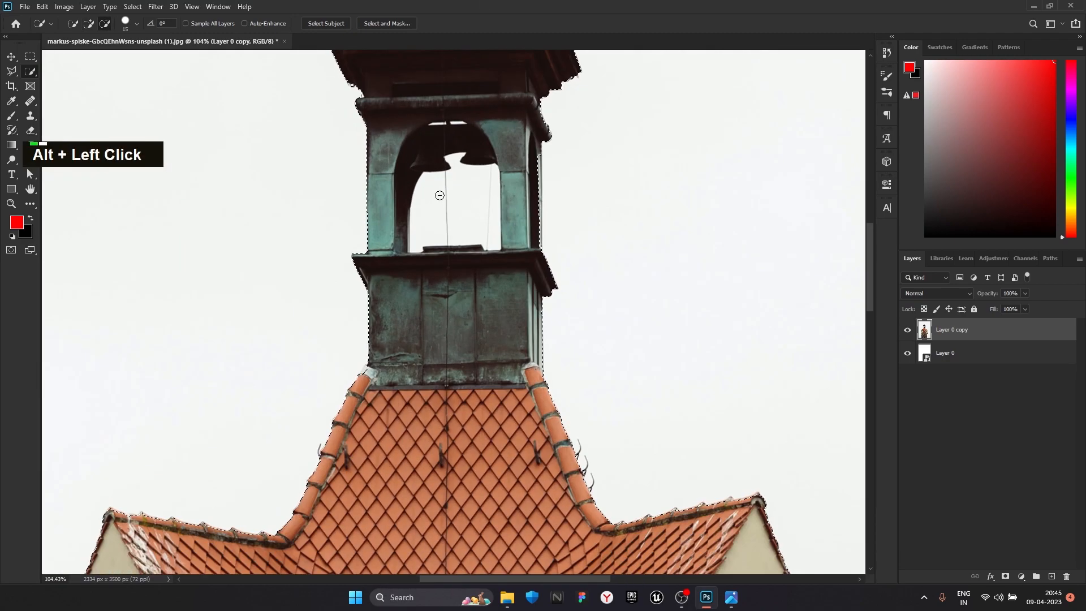
pyautogui.keyDown('alt'); pyautogui.click(438, 161); pyautogui.keyUp('alt')
pyautogui.hotkey('ctrl', 'z')
pyautogui.scroll(-3, 477, 186)
pyautogui.moveTo(495, 110); pyautogui.dragTo(470, 84)
pyautogui.moveTo(465, 450)
pyautogui.mouseDown()
pyautogui.moveTo(456, 209)
pyautogui.moveTo(471, 463)
pyautogui.mouseUp()
pyautogui.scroll(6, 491, 288)
pyautogui.keyDown('alt'); pyautogui.click(428, 229); pyautogui.keyUp('alt')
pyautogui.hotkey('ctrl', 'z')
pyautogui.scroll(-9, 428, 229)
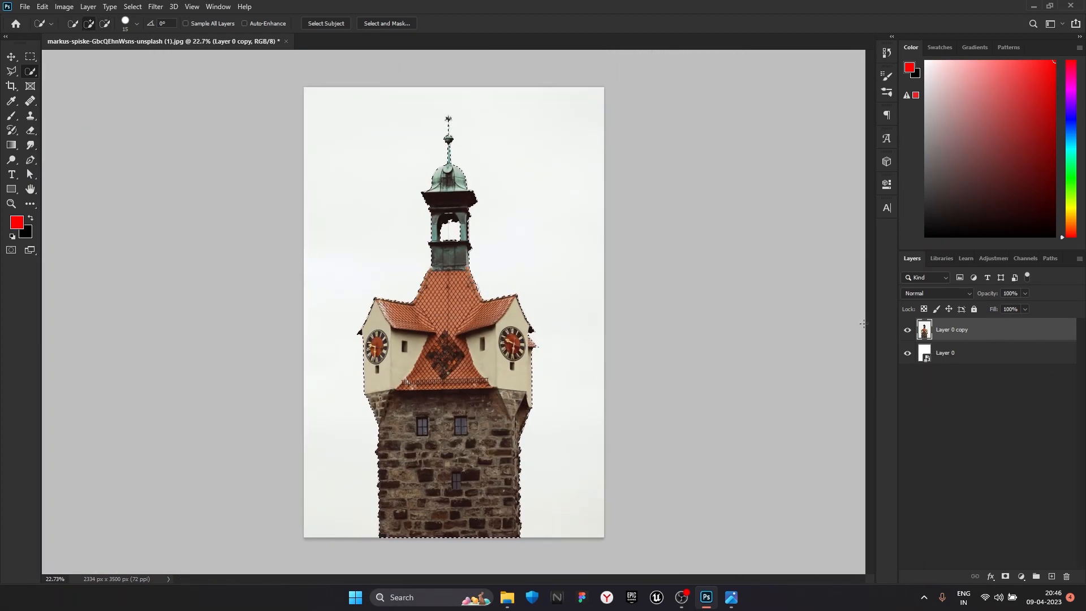
# - Open the tower selection in Select and Mask and preview it On Black
pyautogui.click(404, 25)
pyautogui.click(973, 95)
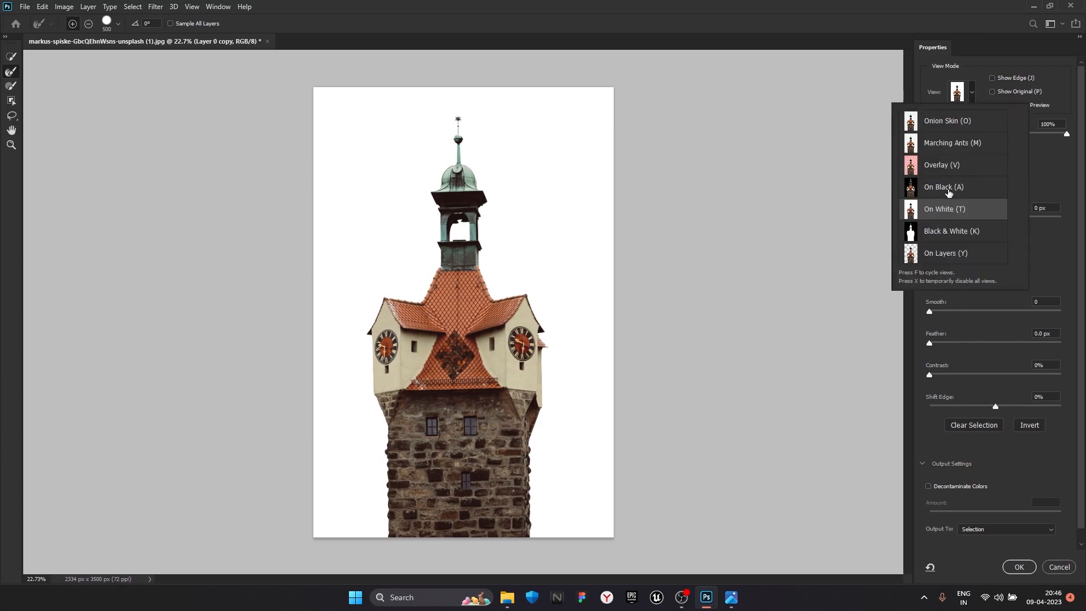
pyautogui.click(949, 188)
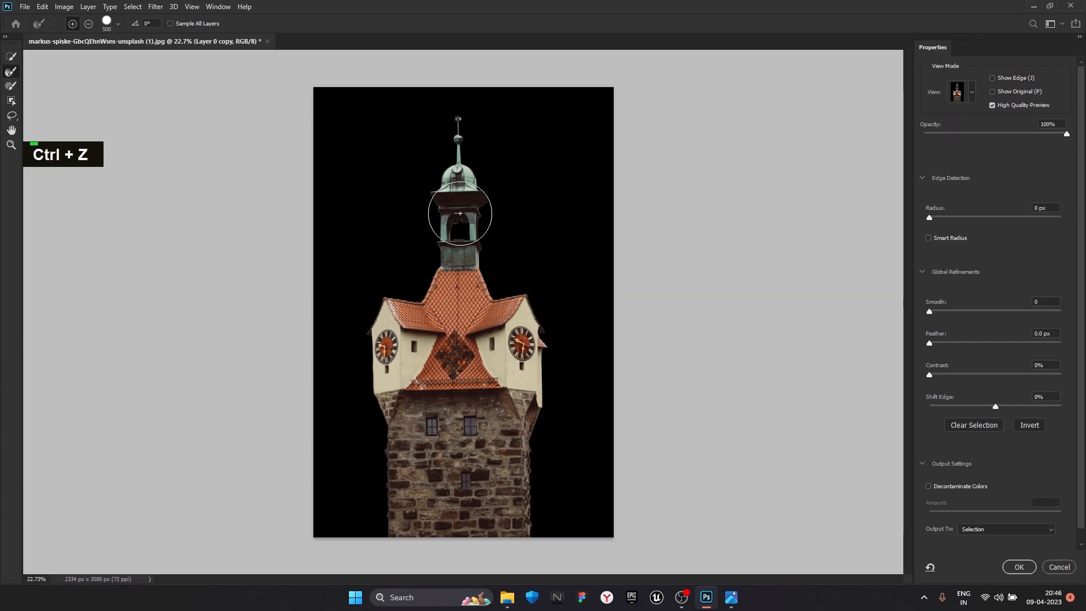
# - Refine the selection edges around the bells and arch opening with the Refine Edge Brush, reduced to size 100 and finally 90
pyautogui.scroll(6, 459, 213)
pyautogui.press('[')
pyautogui.press('[')
pyautogui.press('[')
pyautogui.press('[')
pyautogui.press('[')
pyautogui.press('[')
pyautogui.press('[')
pyautogui.press('[')
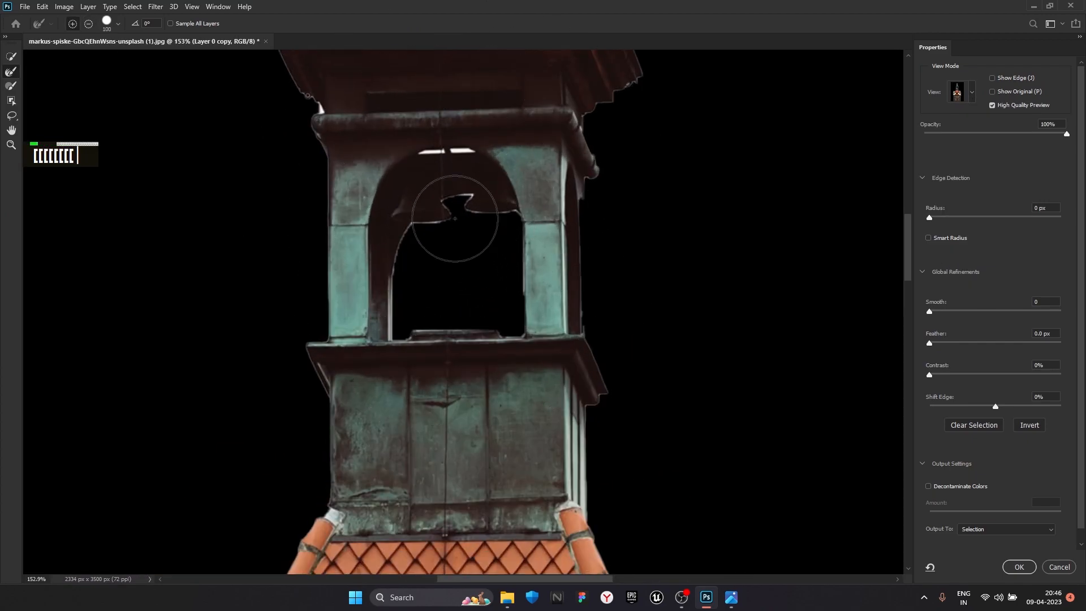
pyautogui.doubleClick(447, 303)
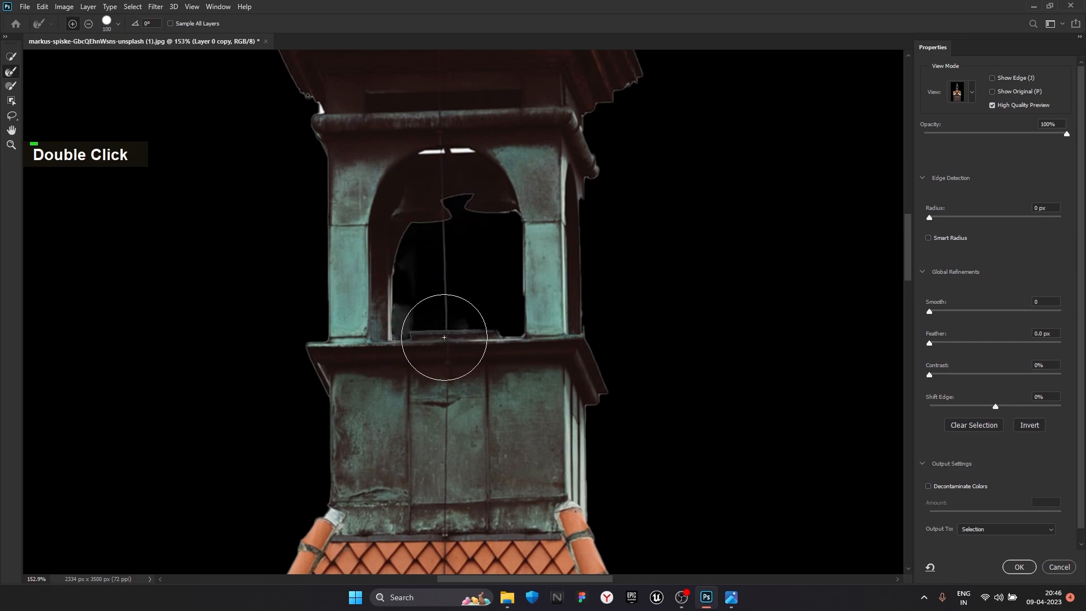
pyautogui.press('[')
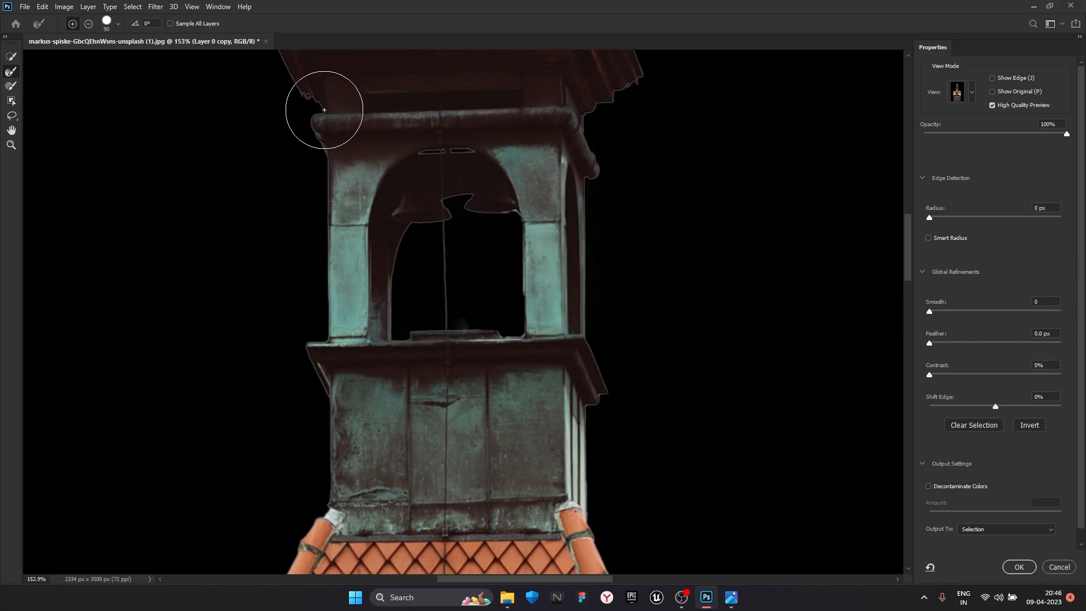
# - Refine the selection edges along the cornice, the dome and the spire with its star
pyautogui.moveTo(324, 114); pyautogui.dragTo(432, 290)
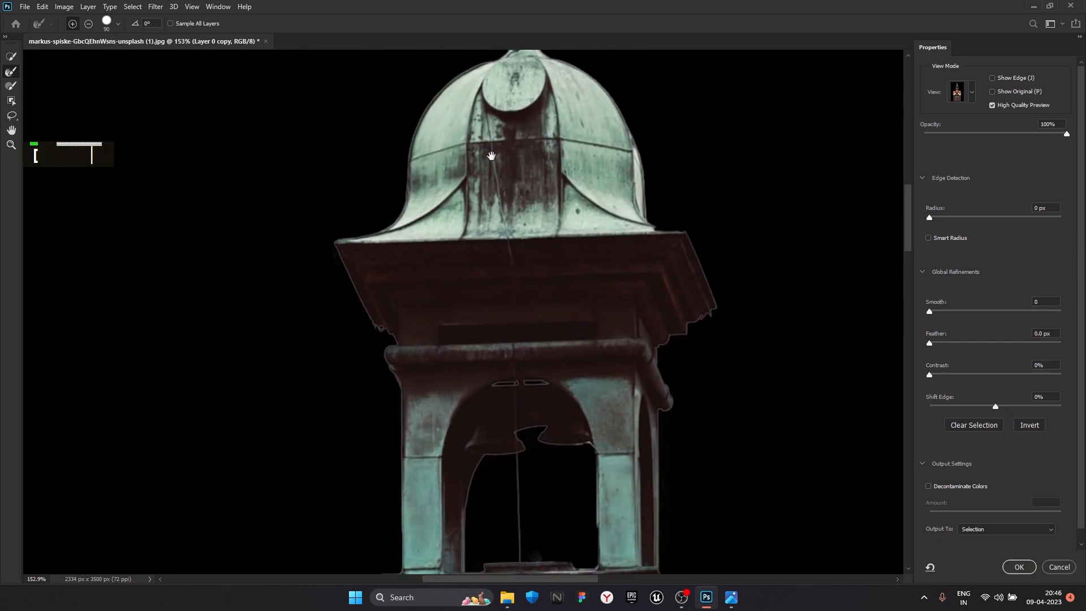
pyautogui.moveTo(490, 158); pyautogui.dragTo(422, 363)
pyautogui.moveTo(464, 145); pyautogui.dragTo(413, 429)
pyautogui.moveTo(408, 338); pyautogui.dragTo(406, 332)
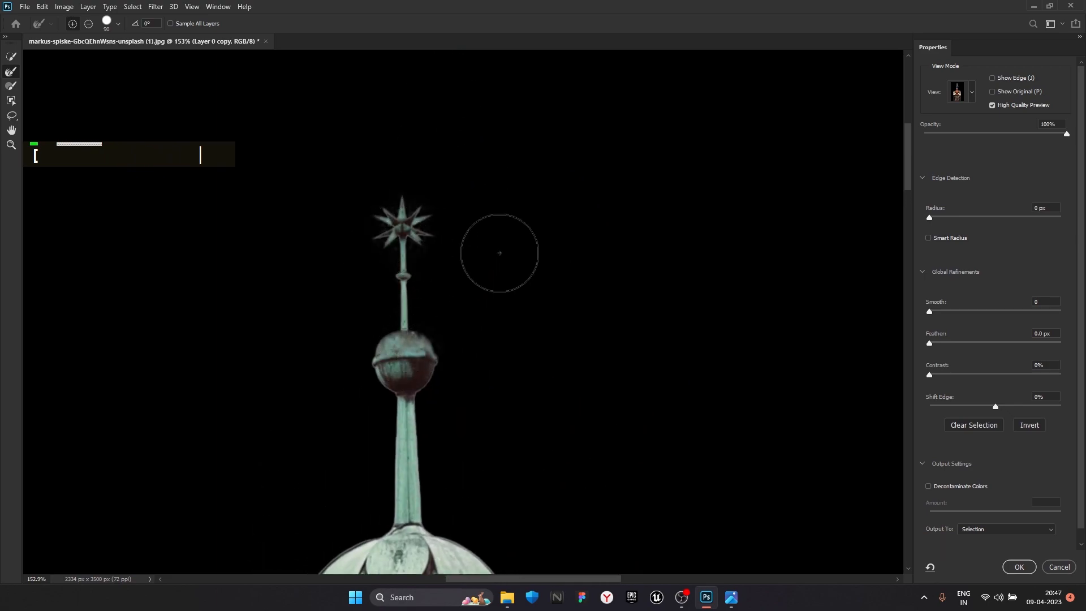
# - Try refining the selection edge at the small roof beside the right-hand clock gable, and undo the stroke
pyautogui.scroll(-6, 497, 254)
pyautogui.scroll(3, 758, 368)
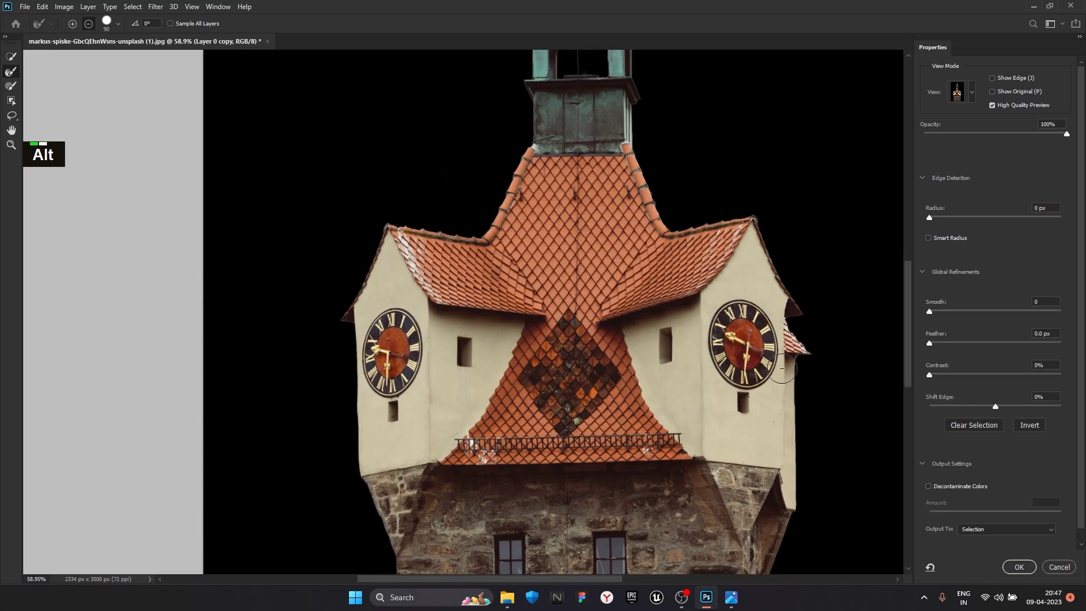
pyautogui.scroll(2, 759, 367)
pyautogui.hotkey('ctrl', 'z')
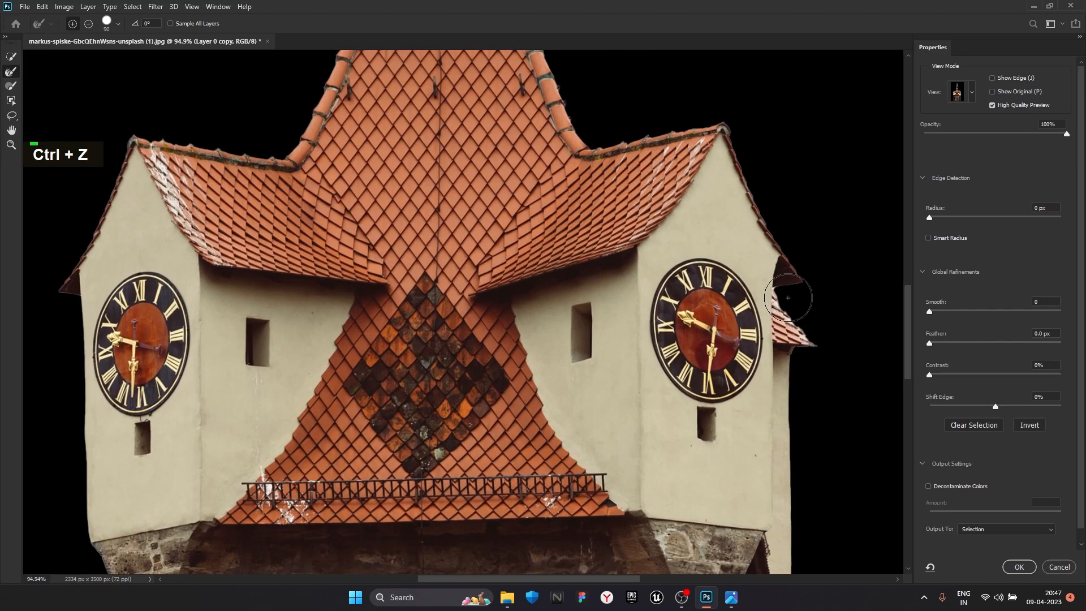
# - Set the global refinements to Smooth 9, Contrast 20% and Shift Edge -18%, and output the result as a selection
pyautogui.moveTo(428, 415); pyautogui.dragTo(409, 105)
pyautogui.scroll(-6, 518, 255)
pyautogui.moveTo(558, 217); pyautogui.dragTo(568, 411)
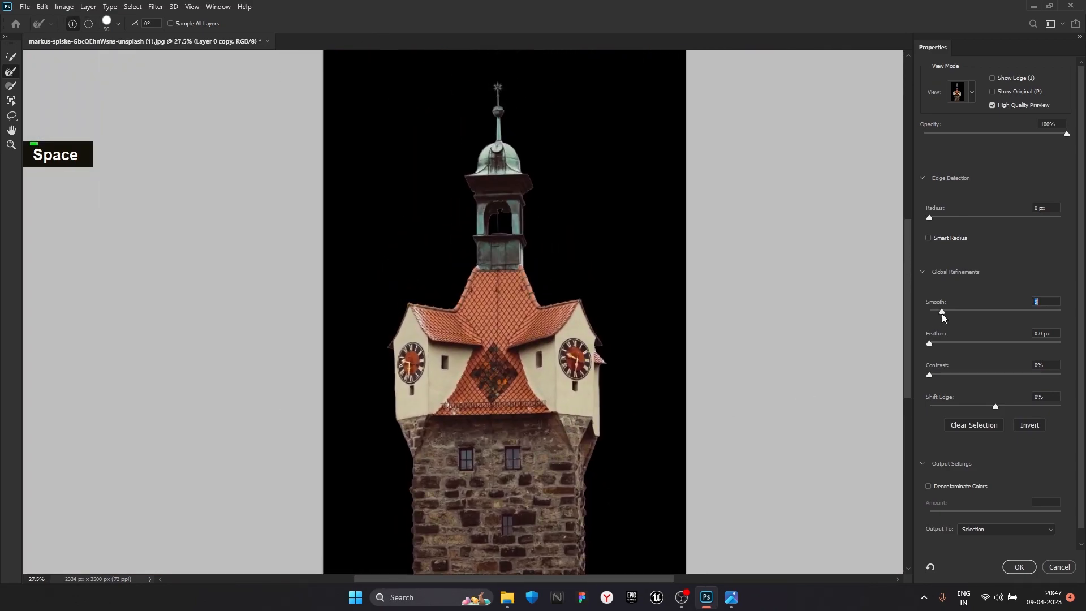
pyautogui.moveTo(929, 374); pyautogui.dragTo(955, 375)
pyautogui.moveTo(995, 405); pyautogui.dragTo(938, 413)
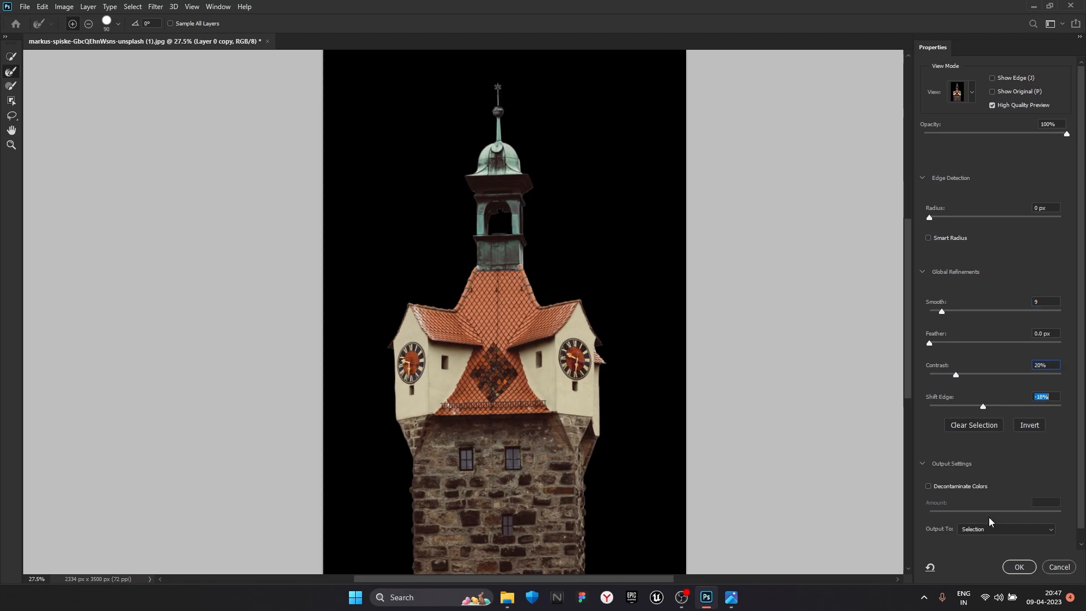
pyautogui.click(1018, 567)
# - Copy the selected tower to a new layer and hide the Layer 0 copy layer
pyautogui.hotkey('ctrl', 'j')
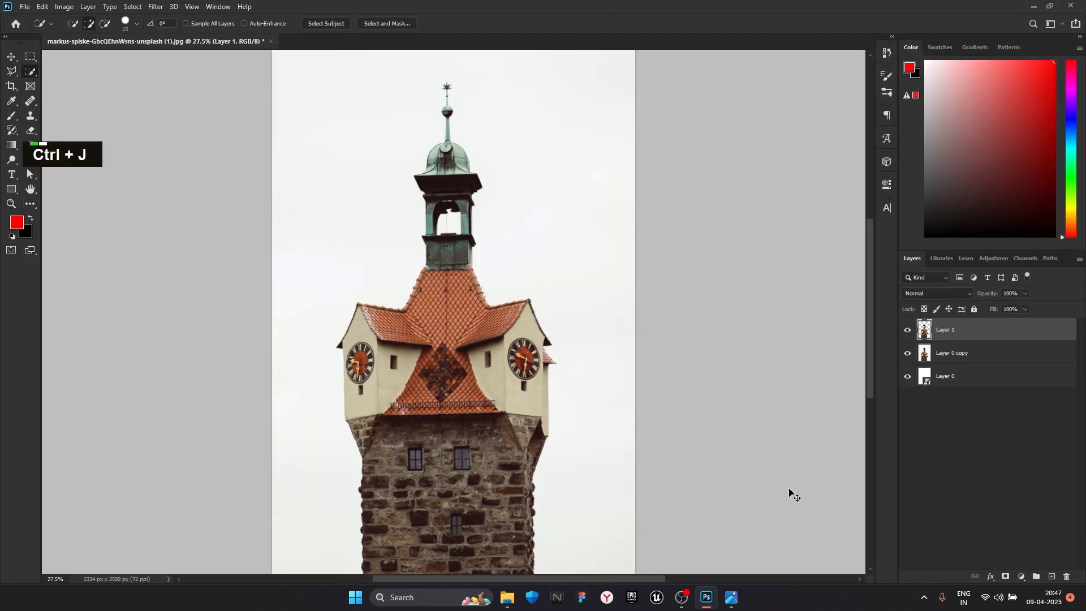
pyautogui.click(907, 353)
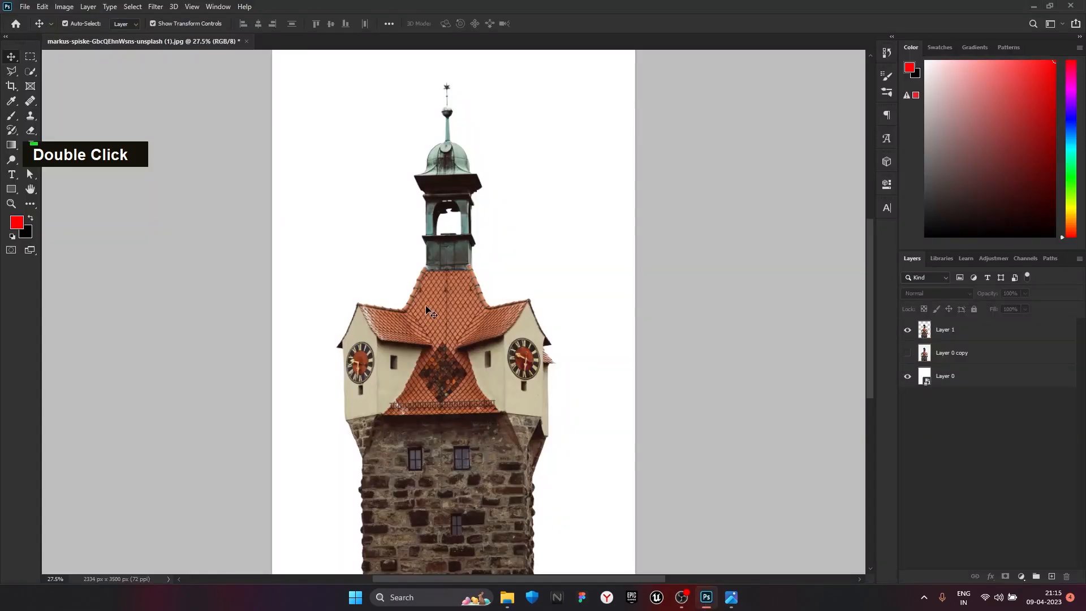
# - Turn the cut-out tower black and white with a clipped Hue/Saturation adjustment at saturation -100 and lightness -4
pyautogui.press('v')
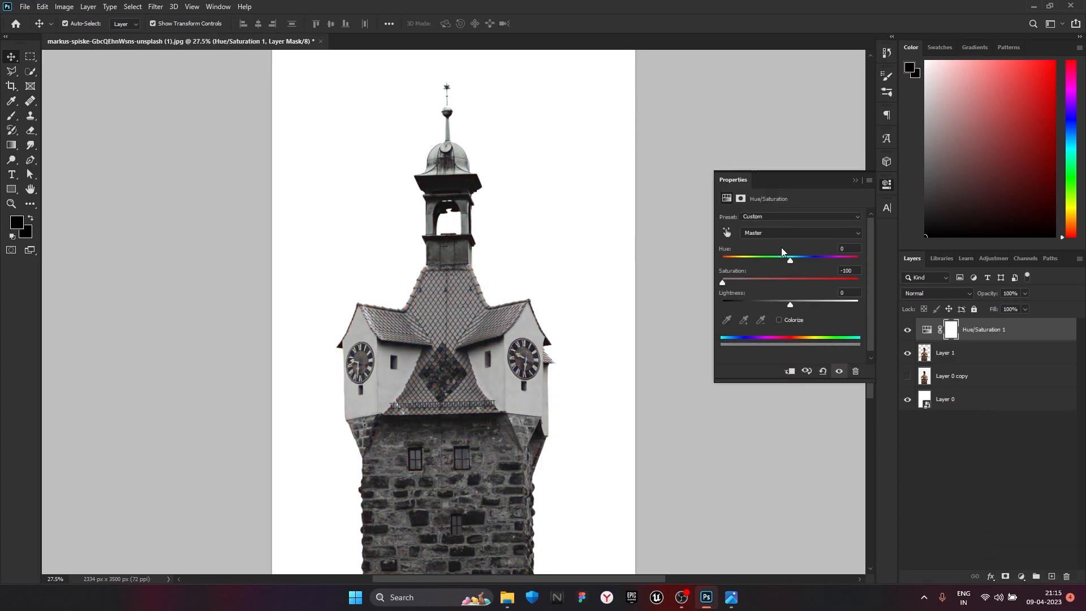
pyautogui.moveTo(790, 300)
pyautogui.mouseDown()
pyautogui.moveTo(772, 304)
pyautogui.moveTo(788, 299)
pyautogui.moveTo(790, 310)
pyautogui.mouseUp()
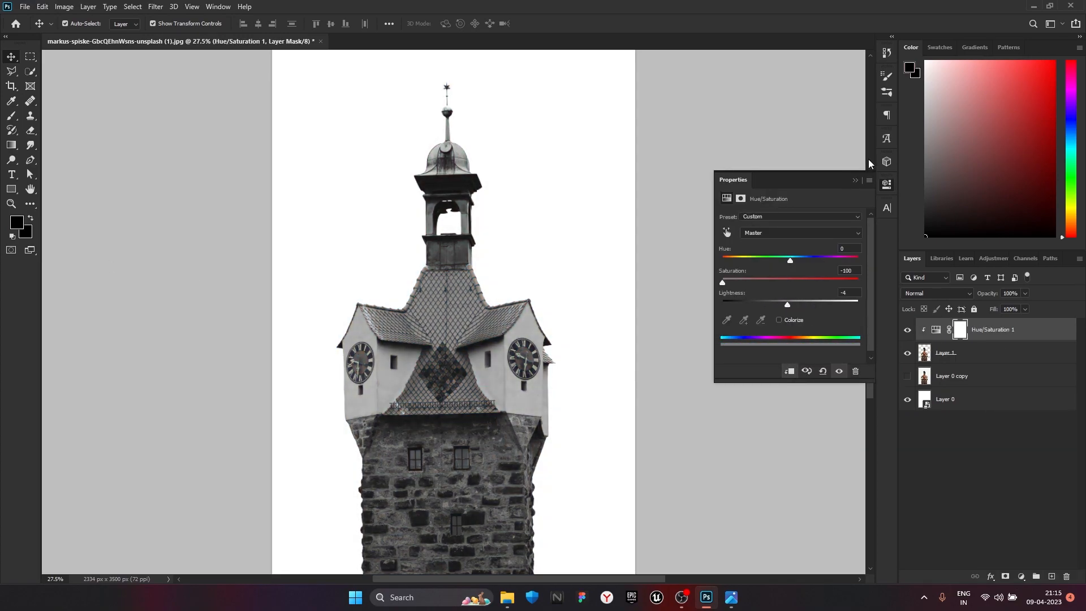
pyautogui.click(855, 180)
# - Convert the Hue/Saturation adjustment and the tower cut-out layer together into one smart object
pyautogui.keyDown('shift'); pyautogui.click(1018, 361); pyautogui.keyUp('shift')
pyautogui.rightClick(1052, 330)
pyautogui.click(934, 261)
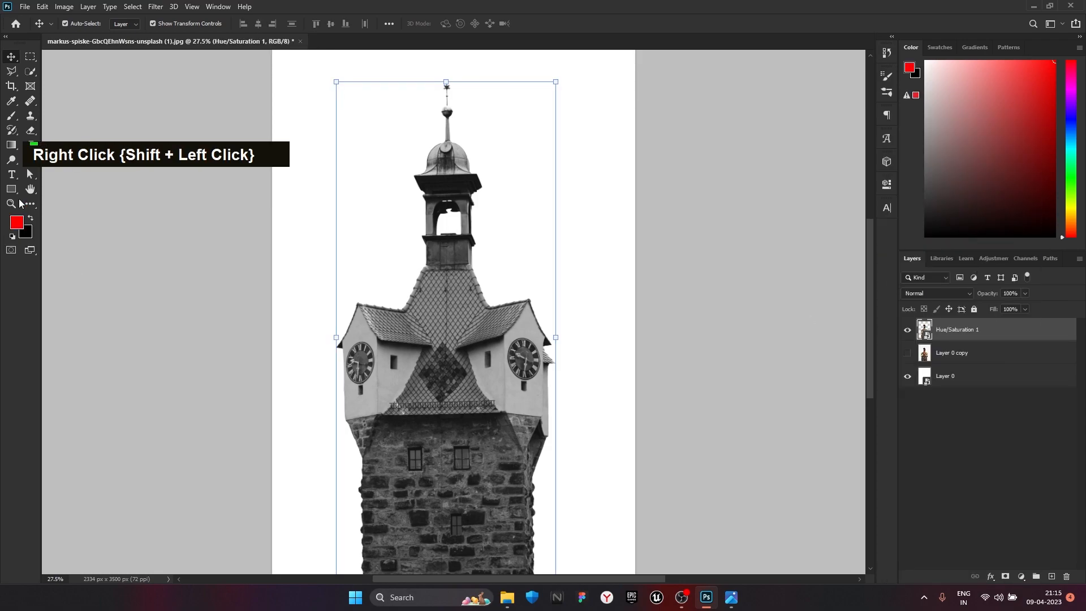
# - Start a text line across the spire at 255.94 pt and set its colour to black (000000)
pyautogui.click(11, 174)
pyautogui.click(316, 115)
pyautogui.click(886, 208)
pyautogui.moveTo(761, 237); pyautogui.dragTo(896, 246)
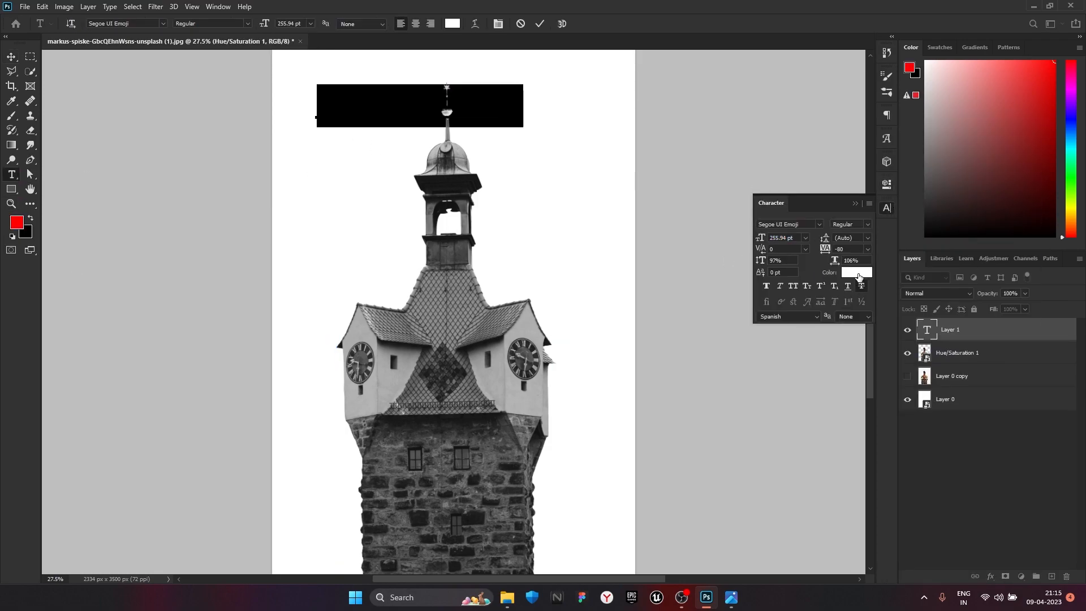
pyautogui.click(857, 275)
pyautogui.write('000000')
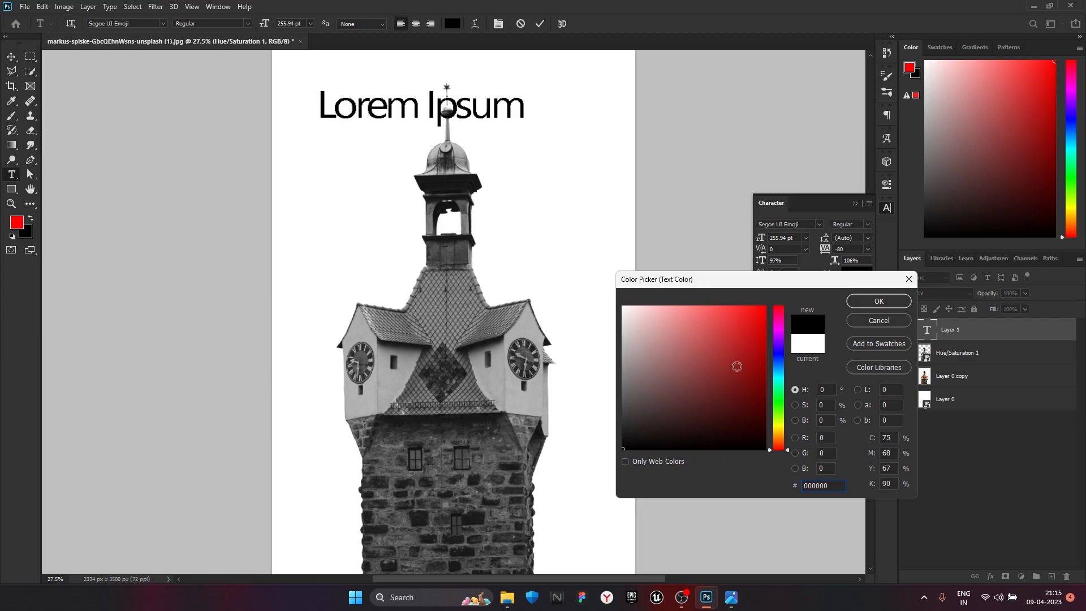
pyautogui.press('Return')
# - Set the placeholder text in The Bold Font, Bold, at 381.94 pt
pyautogui.click(817, 224)
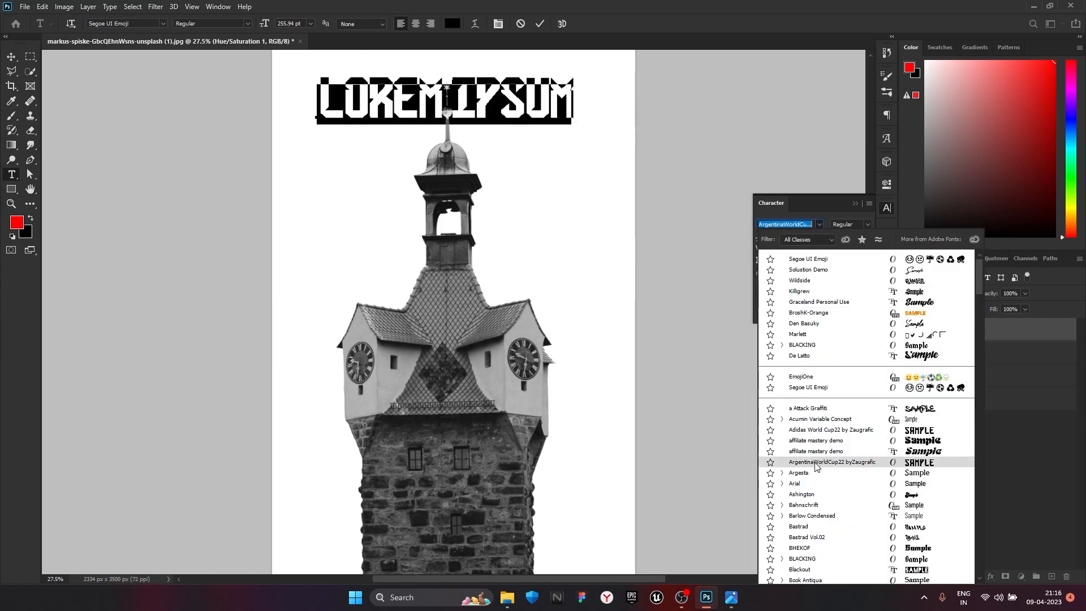
pyautogui.scroll(-7, 810, 528)
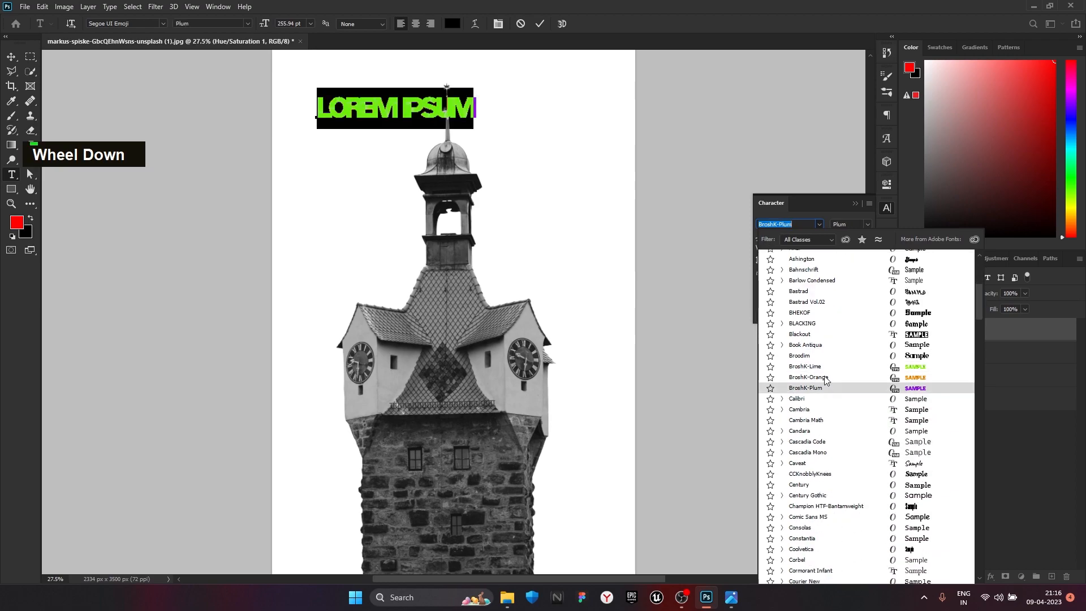
pyautogui.scroll(-18, 830, 396)
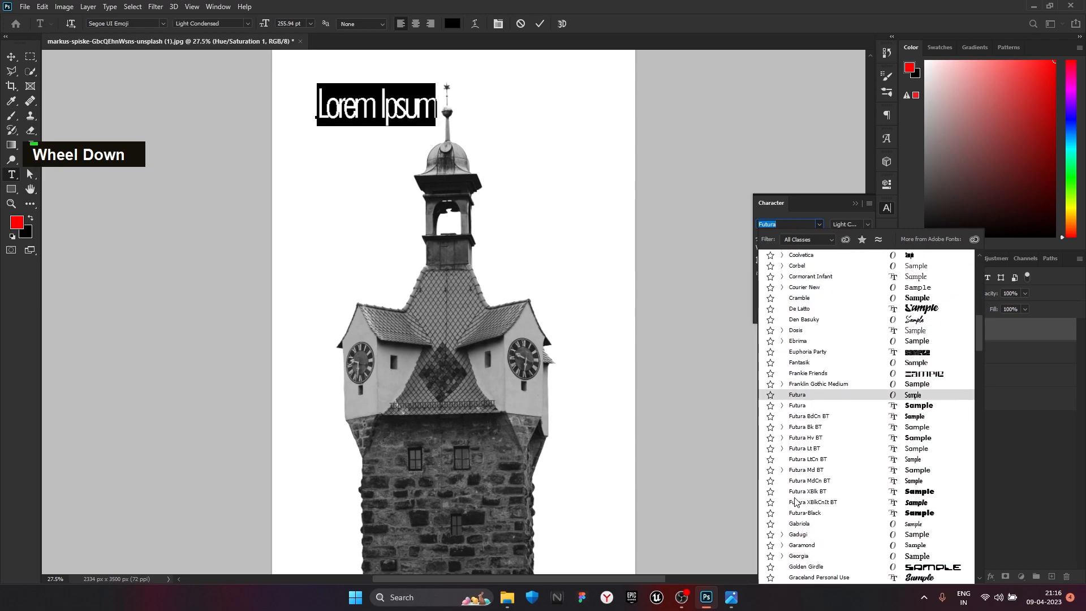
pyautogui.scroll(-20, 831, 498)
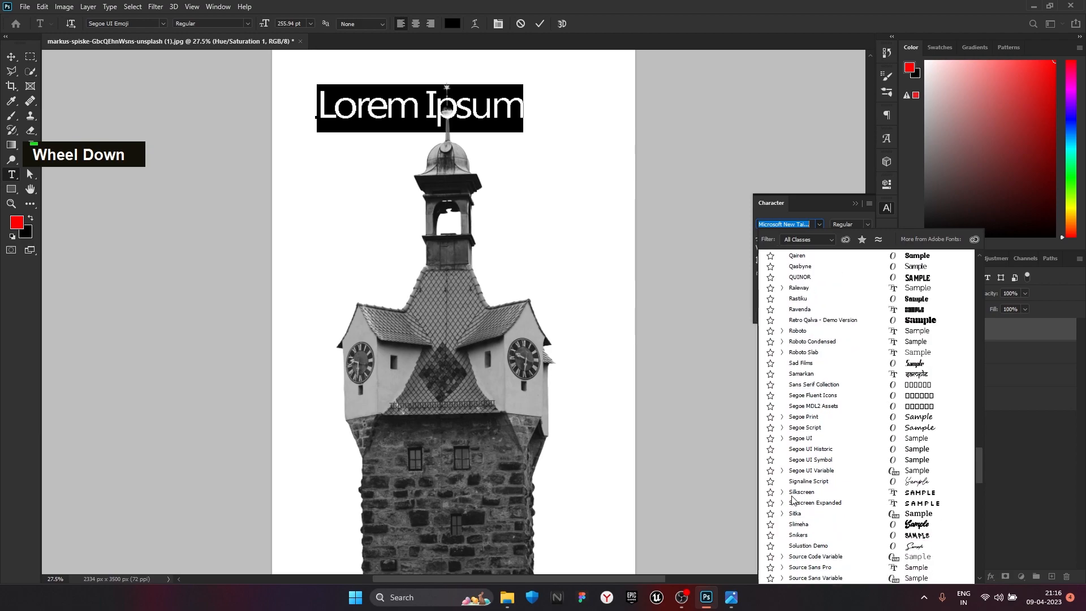
pyautogui.scroll(-1, 869, 497)
pyautogui.click(829, 562)
pyautogui.moveTo(760, 238); pyautogui.dragTo(831, 245)
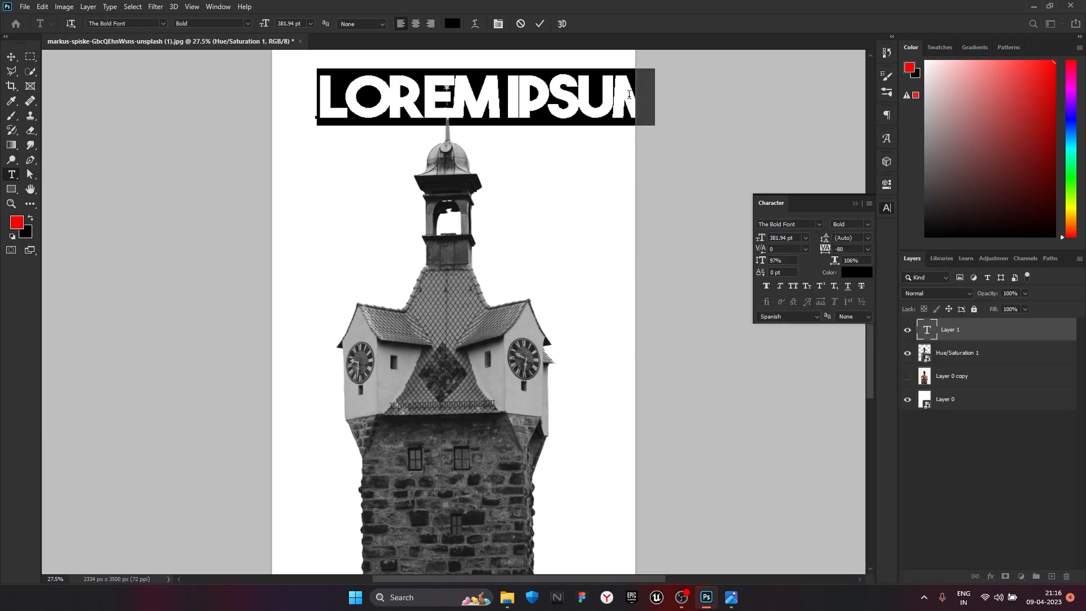
# - Replace the placeholder title text with "CLOCK"
pyautogui.press('Right')
pyautogui.press('BackSpace')
pyautogui.press('BackSpace')
pyautogui.press('BackSpace')
pyautogui.press('BackSpace')
pyautogui.press('BackSpace')
pyautogui.press('BackSpace')
pyautogui.press('BackSpace')
pyautogui.press('BackSpace')
pyautogui.press('BackSpace')
pyautogui.press('BackSpace')
pyautogui.press('BackSpace')
pyautogui.write('CLOC')
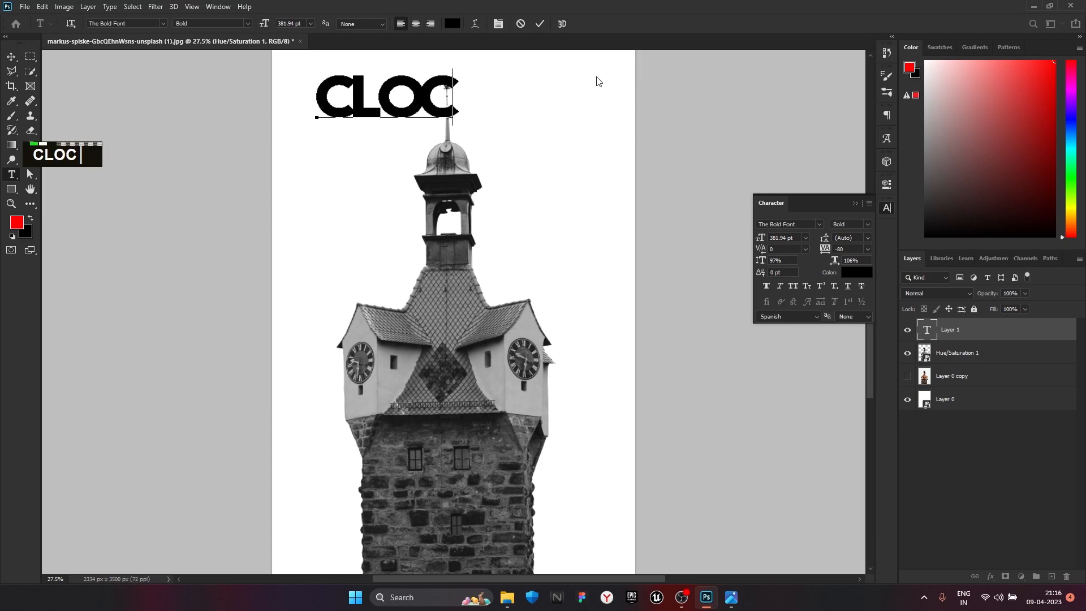
pyautogui.click(10, 57)
# - Enlarge the CLOCK title to 741.94 pt and position it across the poster's upper part
pyautogui.moveTo(760, 239); pyautogui.dragTo(922, 252)
pyautogui.scroll(-3, 667, 192)
pyautogui.moveTo(546, 136); pyautogui.dragTo(530, 151)
pyautogui.moveTo(760, 238); pyautogui.dragTo(802, 238)
# - Duplicate the CLOCK title downward into four stacked rows and move the black-and-white tower layer above them
pyautogui.moveTo(563, 155); pyautogui.dragTo(564, 362)
pyautogui.hotkey('ctrl', 'z')
pyautogui.click(622, 349)
pyautogui.moveTo(975, 421); pyautogui.dragTo(978, 323)
pyautogui.click(699, 423)
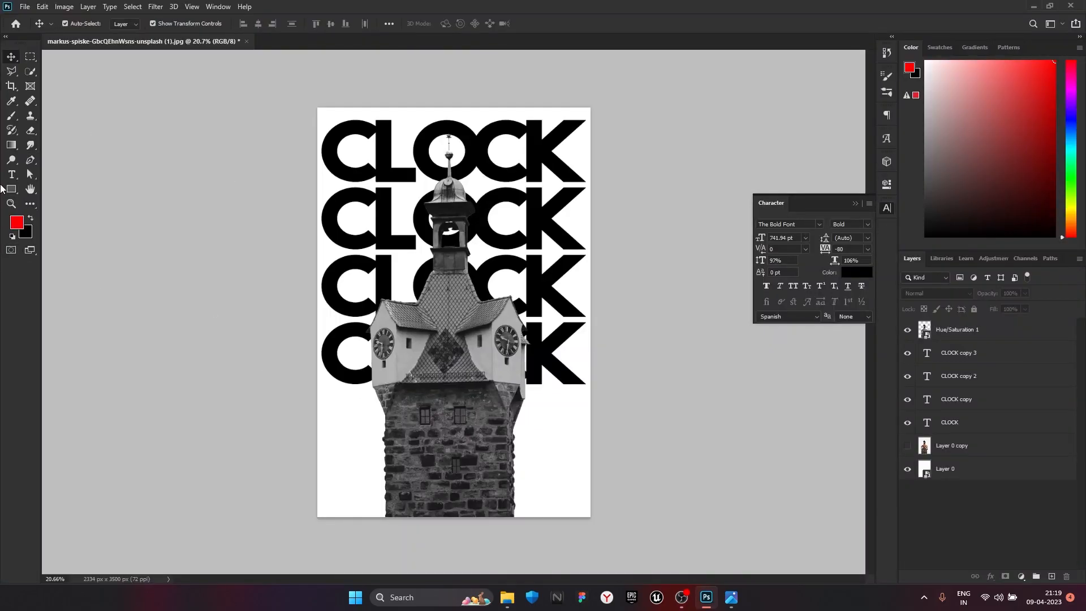
# - Draw a placeholder paragraph text box below the lowest CLOCK row, on the tower's left side
pyautogui.press('t')
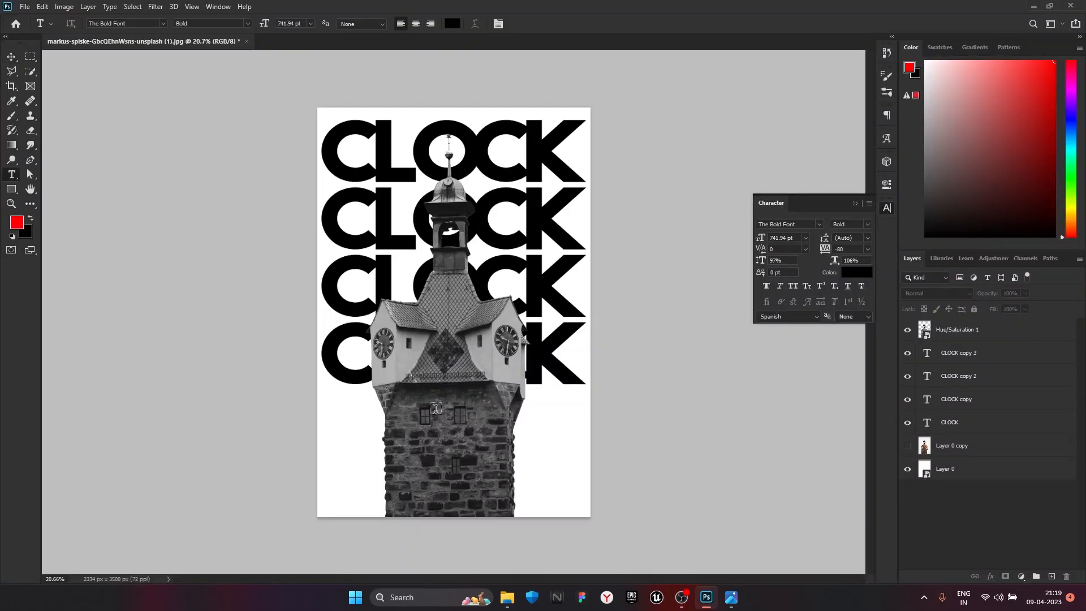
pyautogui.click(341, 395)
pyautogui.doubleClick(17, 222)
pyautogui.press('Return')
pyautogui.moveTo(332, 410); pyautogui.dragTo(402, 467)
# - Set the paragraph in Segoe UI Emoji, Regular, at 46 pt
pyautogui.click(818, 224)
pyautogui.click(831, 336)
pyautogui.click(805, 237)
pyautogui.click(804, 280)
pyautogui.click(806, 239)
pyautogui.click(799, 298)
pyautogui.click(805, 238)
pyautogui.click(798, 357)
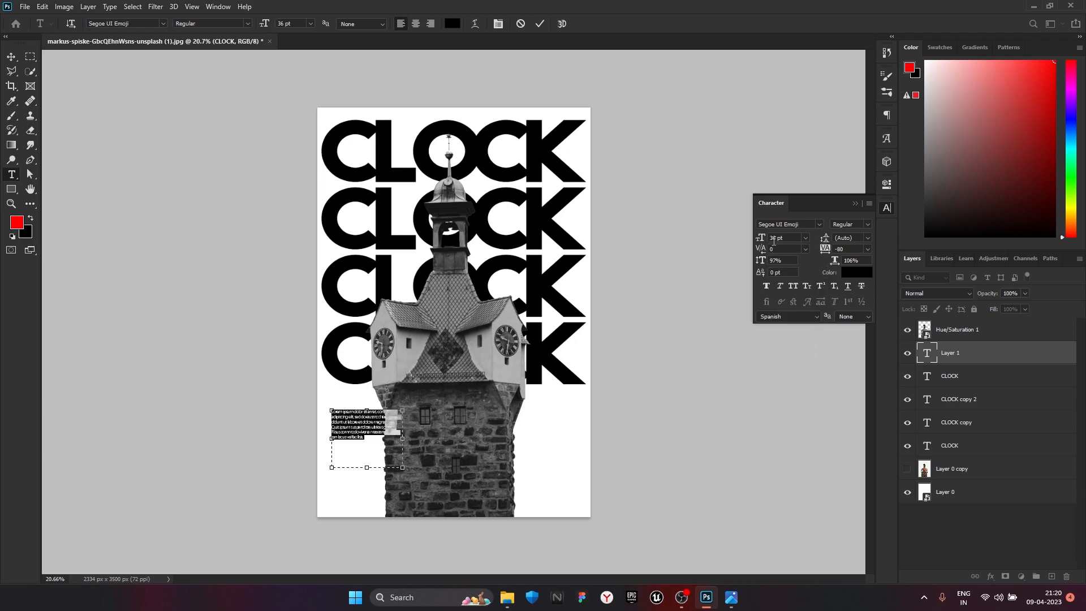
pyautogui.moveTo(768, 242); pyautogui.dragTo(761, 241)
# - Scale the paragraph to 83.30% and place it directly under the first letter of the lowest CLOCK row
pyautogui.click(11, 57)
pyautogui.moveTo(355, 437)
pyautogui.mouseDown()
pyautogui.moveTo(346, 418)
pyautogui.moveTo(357, 438)
pyautogui.mouseUp()
pyautogui.click(13, 177)
pyautogui.click(10, 58)
pyautogui.moveTo(363, 416); pyautogui.dragTo(358, 418)
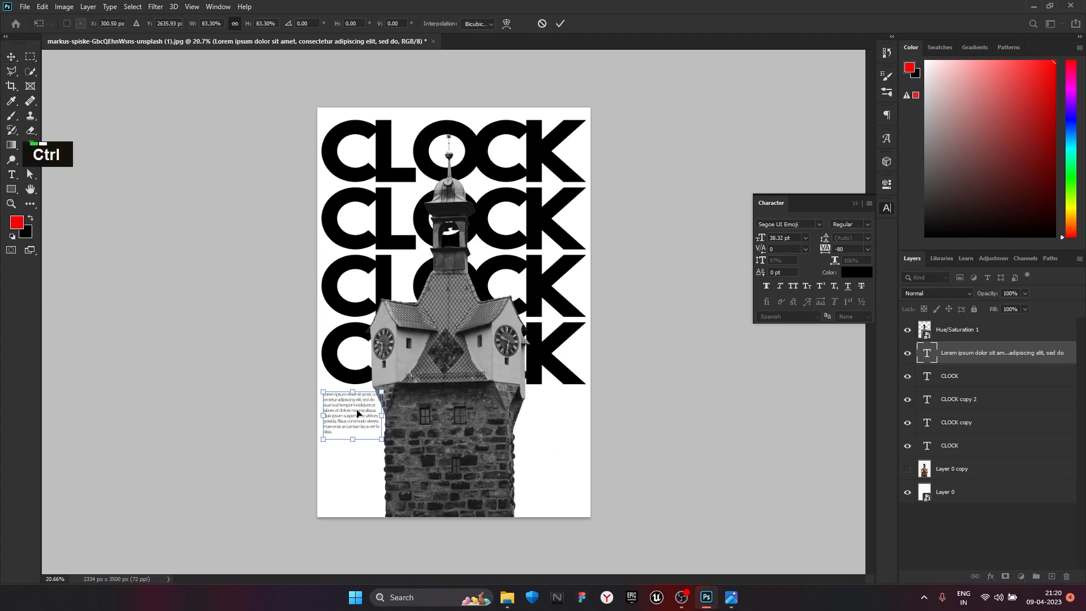
pyautogui.doubleClick(559, 23)
# - Duplicate the paragraph to the right side of the tower
pyautogui.click(343, 426)
pyautogui.click(343, 426)
pyautogui.moveTo(358, 411); pyautogui.dragTo(560, 413)
# - Shorten the copied paragraph, right-align it and line it up with the right edge of the CLOCK rows
pyautogui.doubleClick(561, 419)
pyautogui.press('BackSpace')
pyautogui.press('BackSpace')
pyautogui.press('BackSpace')
pyautogui.click(7, 56)
pyautogui.moveTo(557, 415)
pyautogui.mouseDown()
pyautogui.moveTo(380, 412)
pyautogui.moveTo(553, 417)
pyautogui.mouseUp()
pyautogui.press('t')
pyautogui.click(9, 57)
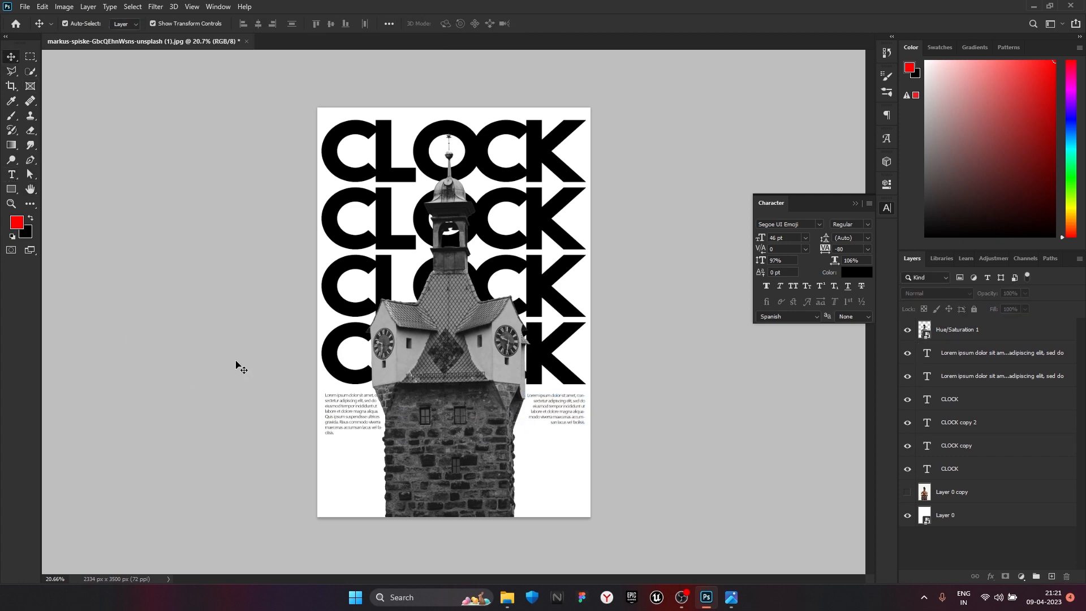
# - Switch to File Explorer's Downloads folder and place the image vecteezy_barcode_1199360 (1) on the poster
pyautogui.click(507, 597)
pyautogui.scroll(-15, 422, 300)
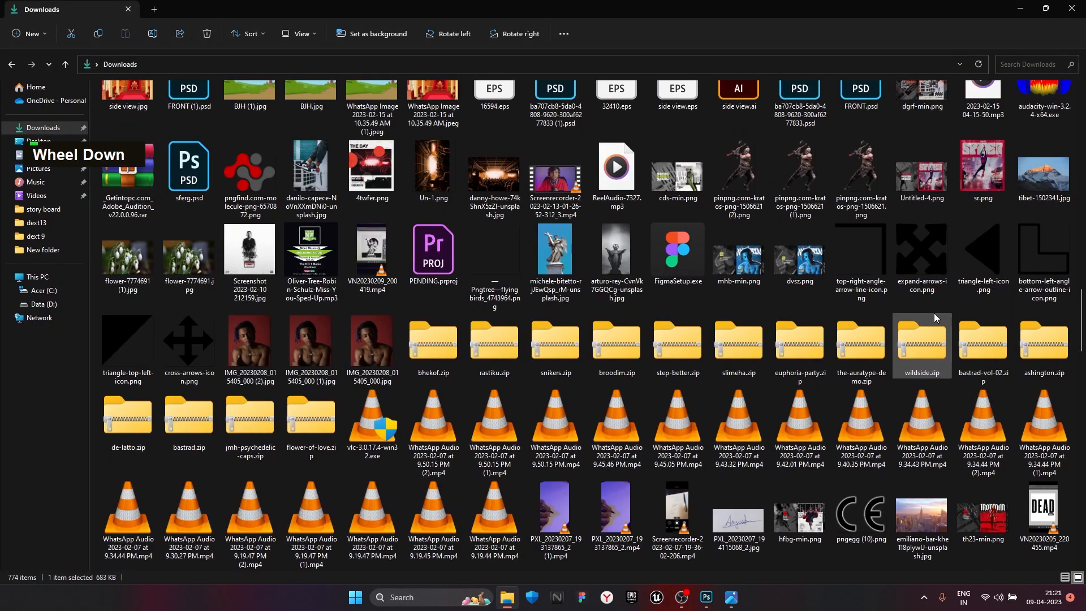
pyautogui.scroll(2, 800, 302)
pyautogui.scroll(-3, 800, 302)
pyautogui.moveTo(800, 301); pyautogui.dragTo(538, 443)
# - Shrink the barcode into a flat strip as wide as the right paragraph and place it directly beneath that paragraph
pyautogui.moveTo(512, 312); pyautogui.dragTo(538, 313)
pyautogui.moveTo(485, 294); pyautogui.dragTo(509, 325)
pyautogui.moveTo(486, 325); pyautogui.dragTo(541, 432)
pyautogui.scroll(3, 537, 432)
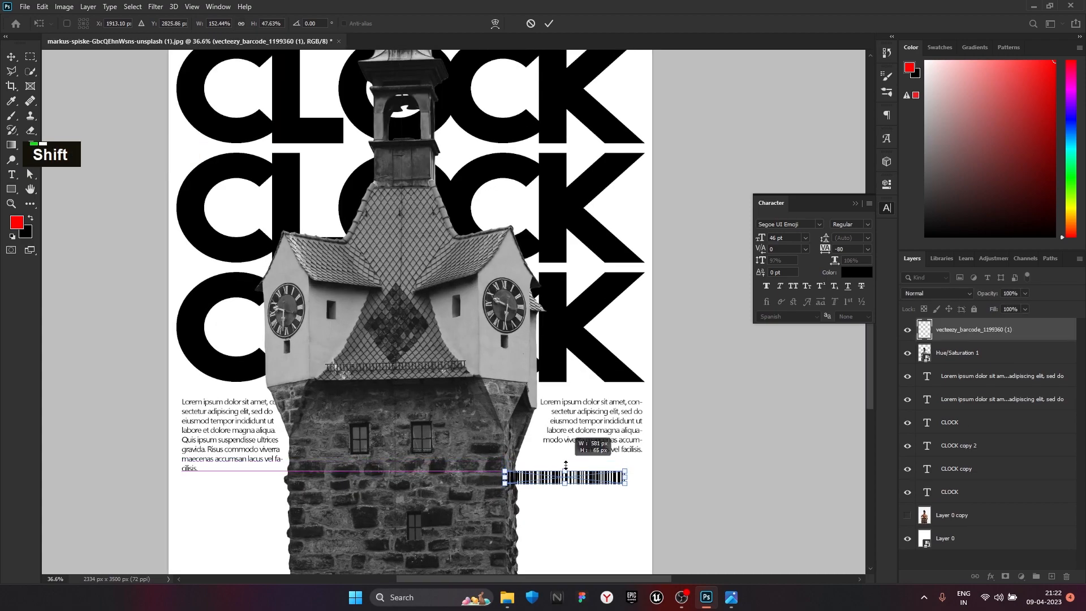
pyautogui.moveTo(625, 477)
pyautogui.mouseDown()
pyautogui.moveTo(601, 477)
pyautogui.moveTo(623, 460)
pyautogui.mouseUp()
pyautogui.press('Return')
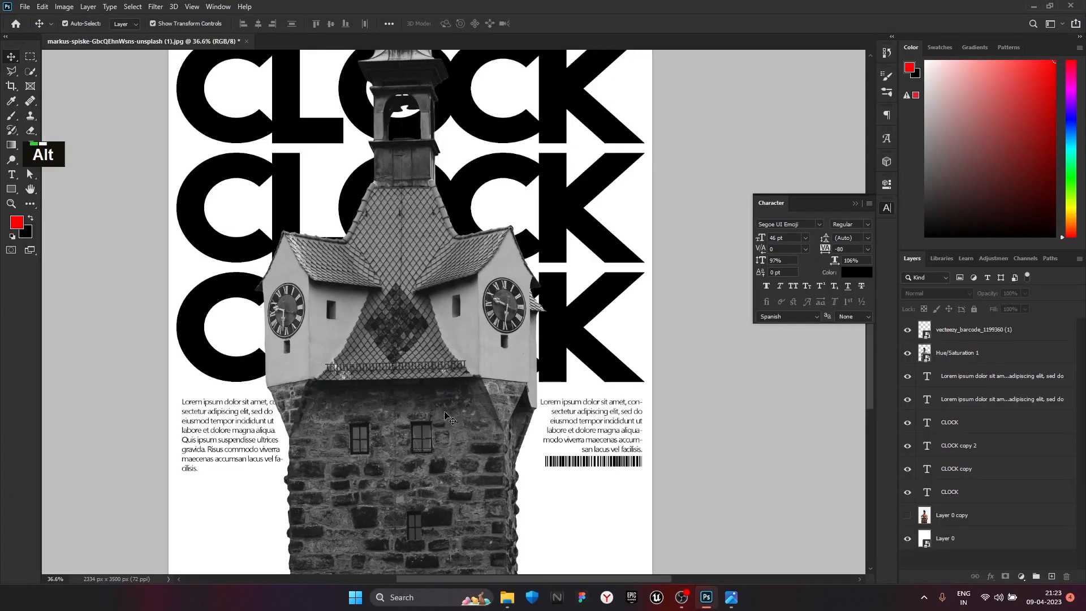
# - Add a small one-line text box below the left paragraph and set its text to 24 pt
pyautogui.scroll(1, 445, 417)
pyautogui.scroll(-2, 396, 452)
pyautogui.press('t')
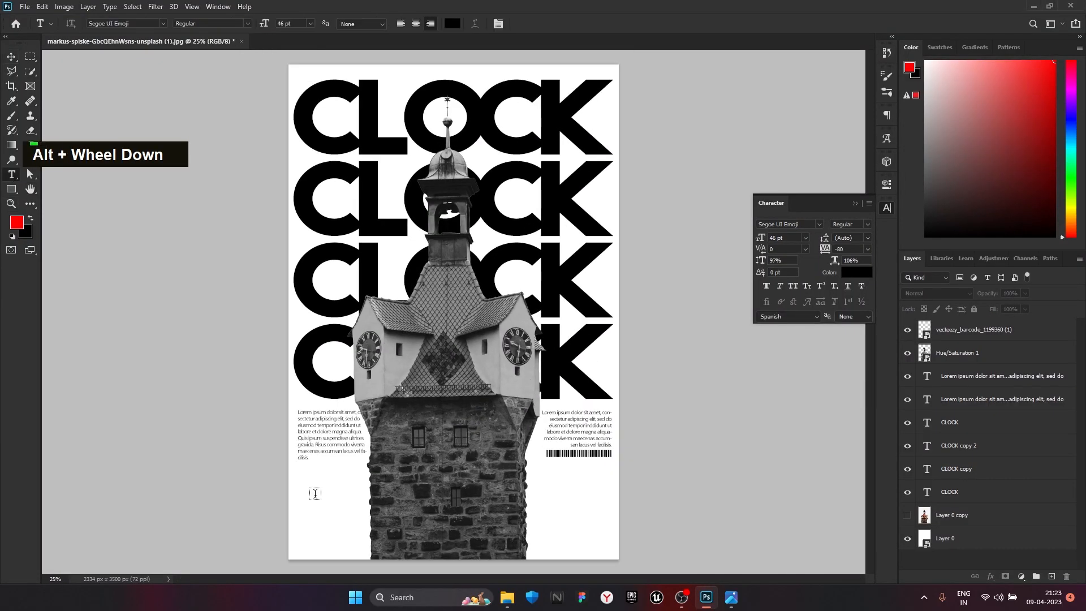
pyautogui.moveTo(356, 499); pyautogui.dragTo(360, 501)
pyautogui.click(806, 237)
pyautogui.click(789, 239)
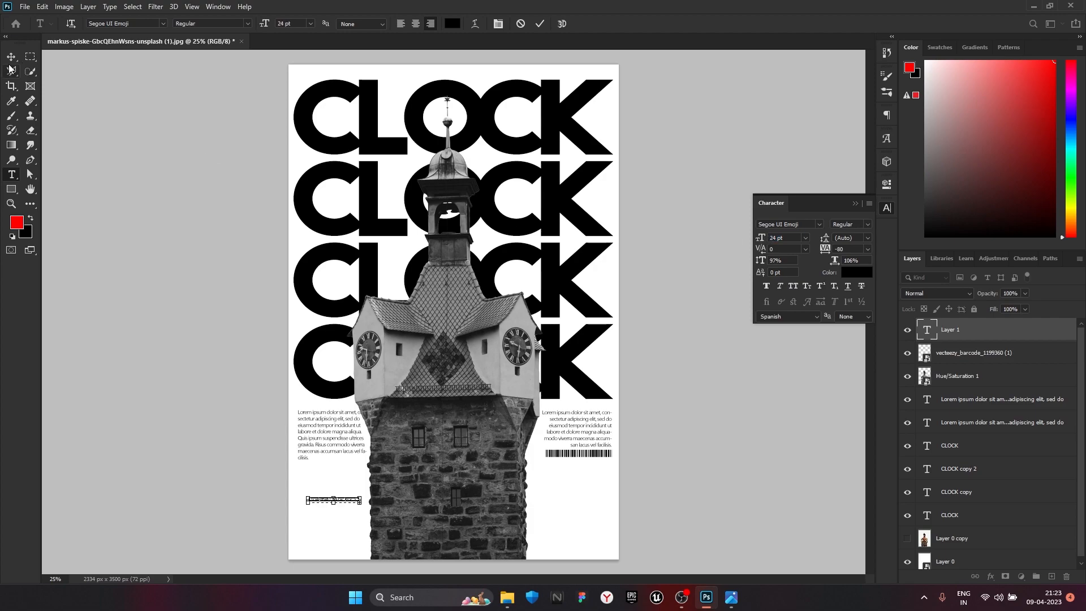
# - Place the small text line vertically along the poster's lower left edge and copy it to the upper right edge
pyautogui.click(11, 57)
pyautogui.scroll(5, 366, 515)
pyautogui.moveTo(339, 490); pyautogui.dragTo(615, 388)
pyautogui.press('space')
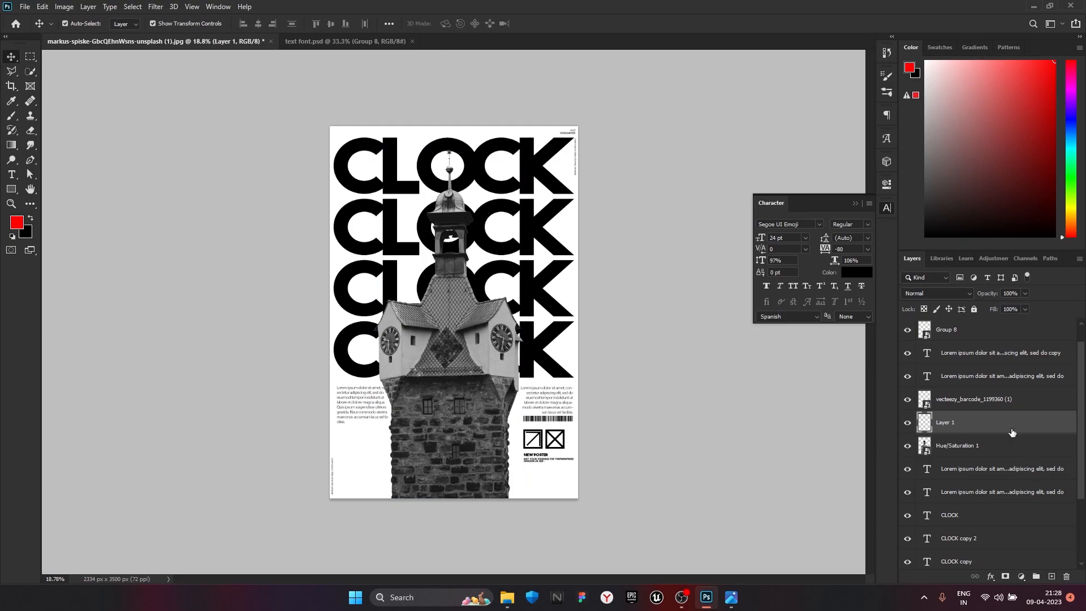
# - Move the empty Layer 1 below the tower layer and set the brush colour to black
pyautogui.moveTo(1017, 439); pyautogui.dragTo(1017, 452)
pyautogui.click(11, 116)
pyautogui.click(527, 248)
pyautogui.hotkey('ctrl', 'z')
pyautogui.click(16, 222)
pyautogui.click(624, 449)
pyautogui.click(880, 300)
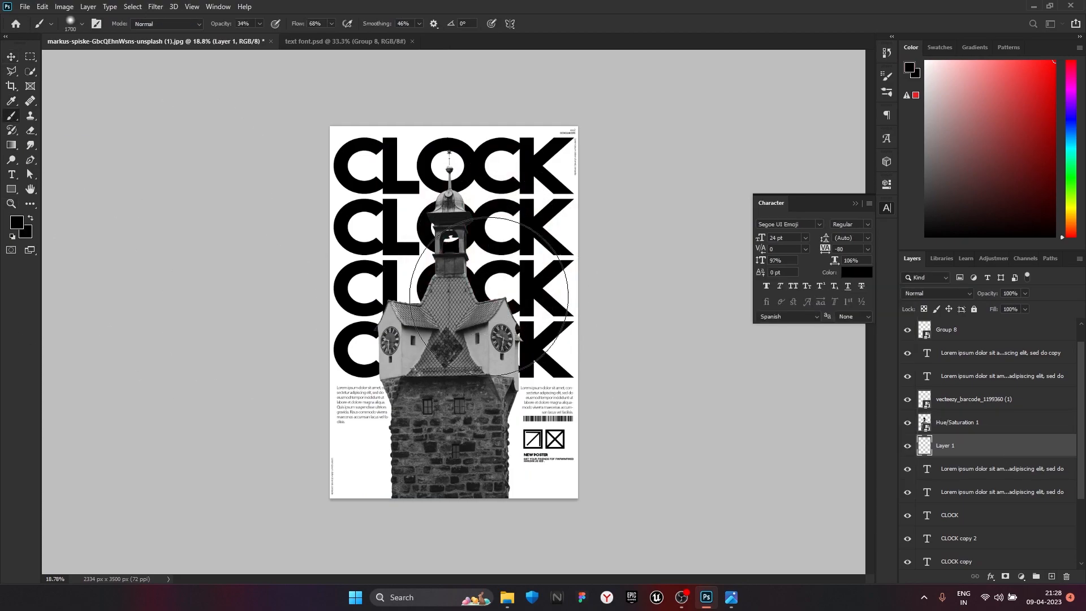
# - Paint a soft black shadow behind the tower's right side on Layer 1 with a 1600 px brush at 34% opacity
pyautogui.click(473, 263)
pyautogui.hotkey('ctrl', 'z')
pyautogui.press('[')
pyautogui.click(473, 225)
pyautogui.moveTo(473, 225)
pyautogui.mouseDown()
pyautogui.moveTo(483, 315)
pyautogui.moveTo(545, 509)
pyautogui.mouseUp()
pyautogui.click(537, 404)
pyautogui.click(486, 289)
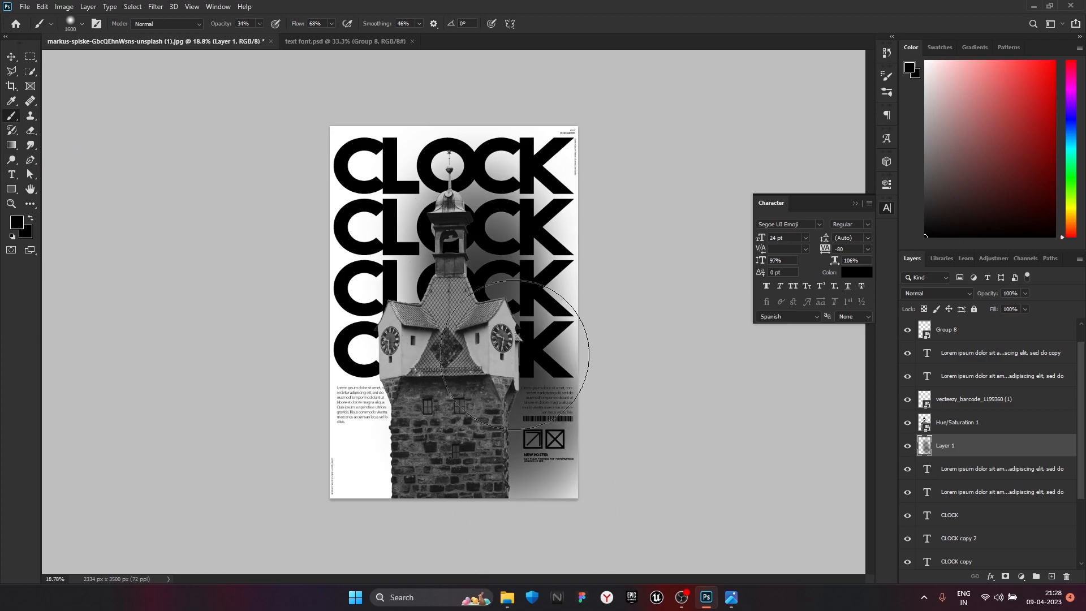
# - Add a layer mask to the shadow layer and mask out the shadow's upper left part with the brush at 92% opacity
pyautogui.press(']')
pyautogui.press(']')
pyautogui.press(']')
pyautogui.press(']')
pyautogui.press(']')
pyautogui.press(']')
pyautogui.press(']')
pyautogui.press(']')
pyautogui.press(']')
pyautogui.press(']')
pyautogui.press(']')
pyautogui.press(']')
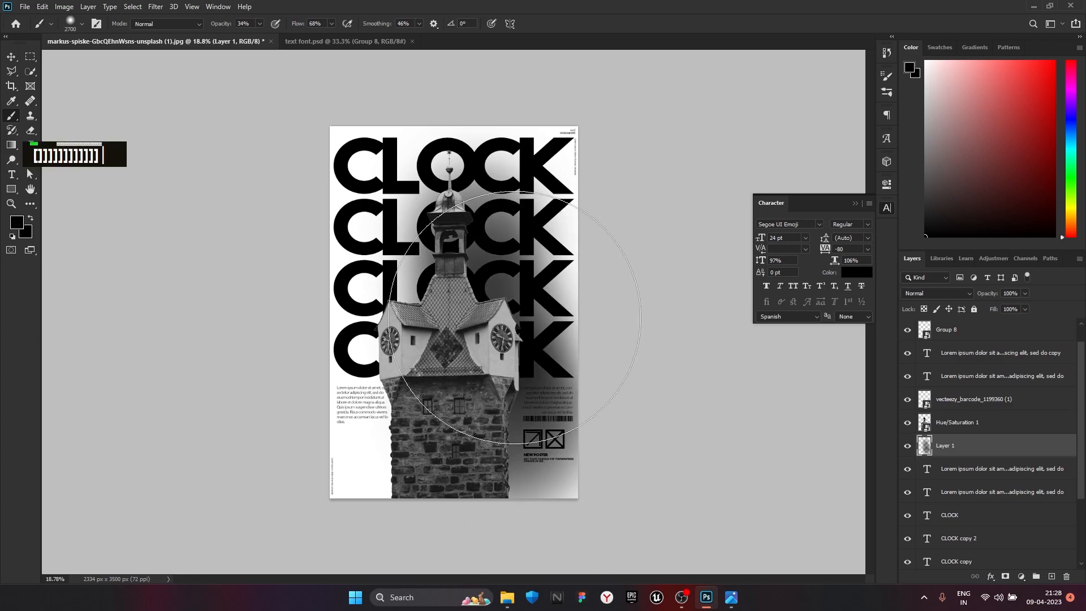
pyautogui.click(1006, 576)
pyautogui.press('[')
pyautogui.press('[')
pyautogui.press('[')
pyautogui.press('[')
pyautogui.press('[')
pyautogui.press('[')
pyautogui.press('[')
pyautogui.press('[')
pyautogui.press('[')
pyautogui.press('9')
pyautogui.press('2')
pyautogui.moveTo(349, 237)
pyautogui.mouseDown()
pyautogui.moveTo(358, 160)
pyautogui.moveTo(430, 187)
pyautogui.moveTo(502, 164)
pyautogui.mouseUp()
# - Soften the upper part of the shadow on the layer mask with a 2700 px brush at 38% opacity
pyautogui.press('[')
pyautogui.press('[')
pyautogui.press('[')
pyautogui.press('[')
pyautogui.press('[')
pyautogui.press('[')
pyautogui.press('[')
pyautogui.press('[')
pyautogui.press('[')
pyautogui.press('[')
pyautogui.press('[')
pyautogui.press('[')
pyautogui.press('[')
pyautogui.press('[')
pyautogui.press('[')
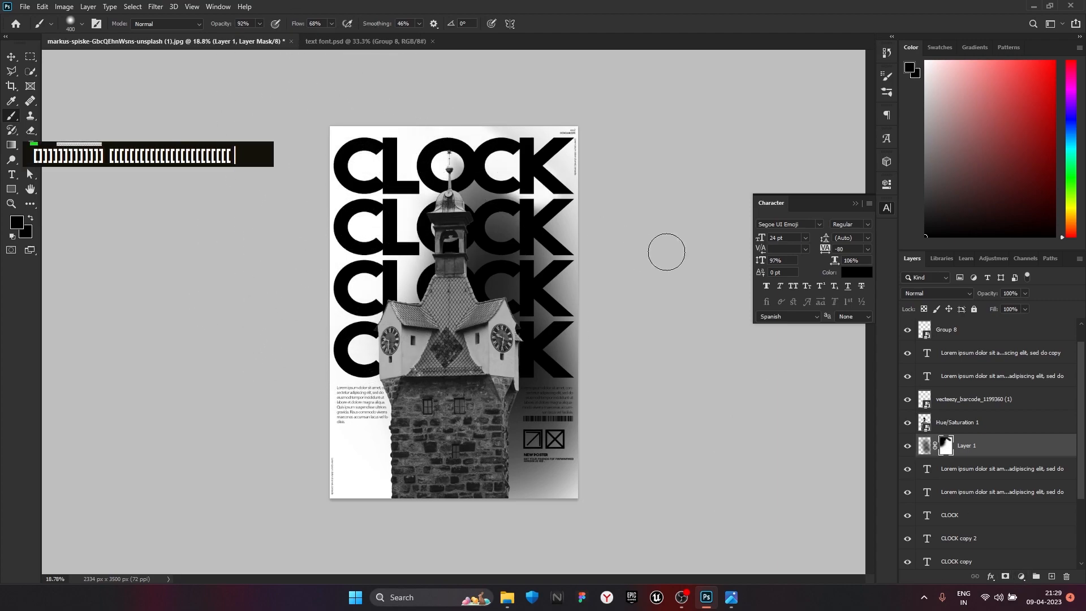
pyautogui.press(']')
pyautogui.press(']')
pyautogui.press(']')
pyautogui.press(']')
pyautogui.press(']')
pyautogui.press(']')
pyautogui.press(']')
pyautogui.press(']')
pyautogui.press(']')
pyautogui.press(']')
pyautogui.press(']')
pyautogui.press(']')
pyautogui.press(']')
pyautogui.press(']')
pyautogui.click(231, 37)
pyautogui.press(']')
pyautogui.press(']')
pyautogui.press(']')
pyautogui.press(']')
pyautogui.press(']')
pyautogui.press(']')
pyautogui.press(']')
pyautogui.press(']')
pyautogui.press(']')
pyautogui.moveTo(262, 41); pyautogui.dragTo(295, 37)
pyautogui.click(299, 43)
pyautogui.click(1048, 6)
pyautogui.moveTo(201, 40); pyautogui.dragTo(193, 35)
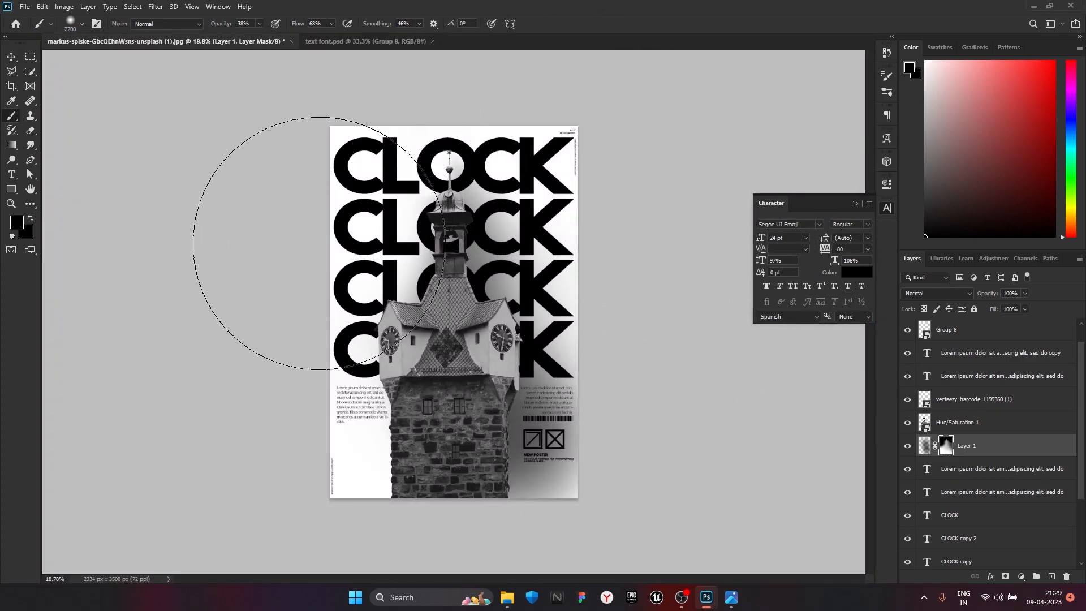
# - Fade the shadow further on the mask from the tower's left side, and undo the last change
pyautogui.doubleClick(315, 273)
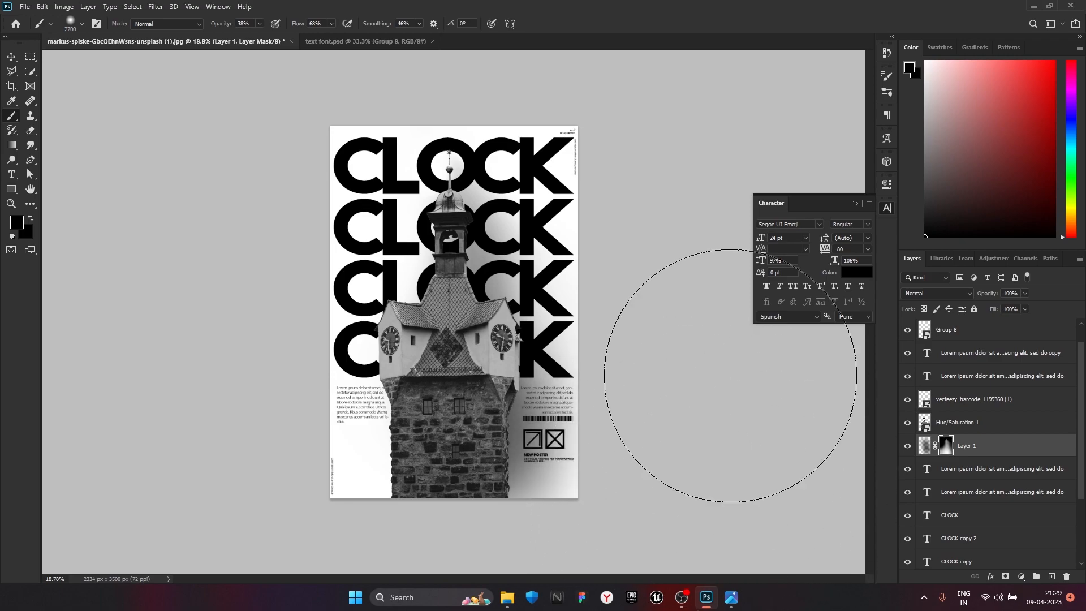
pyautogui.keyDown('alt'); pyautogui.scroll(1, 504, 347); pyautogui.keyUp('alt')
pyautogui.hotkey('ctrl', 'z')
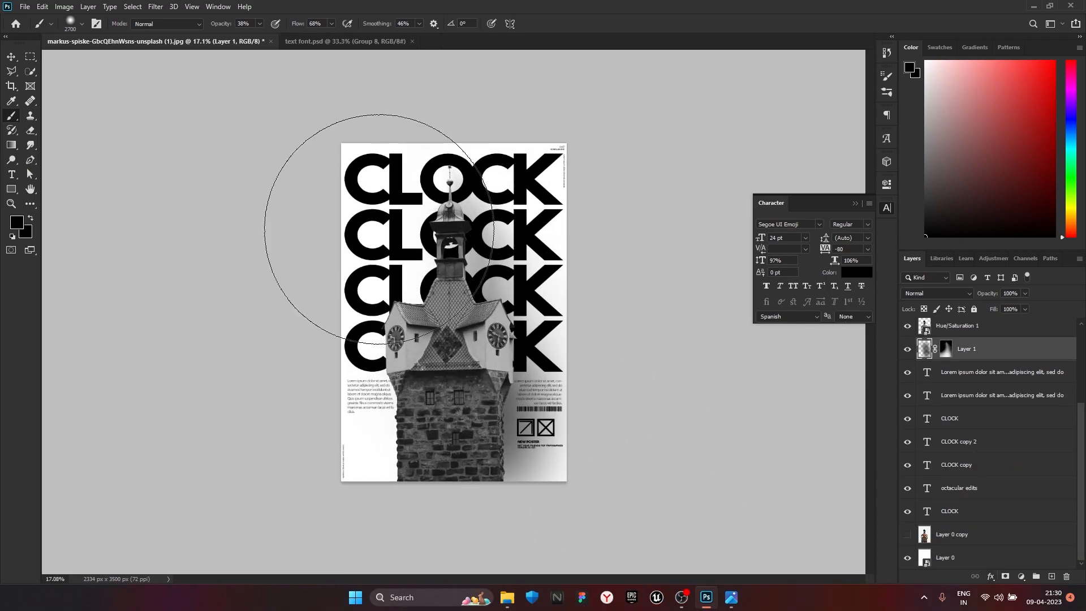
# - Bring back some shadow beside the tower's right side by painting white on Layer 1's mask with a 500 px brush at 38% opacity
pyautogui.press('[')
pyautogui.press('[')
pyautogui.press('[')
pyautogui.press('[')
pyautogui.press('[')
pyautogui.press('[')
pyautogui.press('[')
pyautogui.press('[')
pyautogui.press('[')
pyautogui.press('[')
pyautogui.press('[')
pyautogui.press('[')
pyautogui.press('[')
pyautogui.press('[')
pyautogui.press('[')
pyautogui.press('[')
pyautogui.press('[')
pyautogui.press('[')
pyautogui.press('[')
pyautogui.press('[')
pyautogui.click(17, 223)
pyautogui.click(626, 310)
pyautogui.click(879, 300)
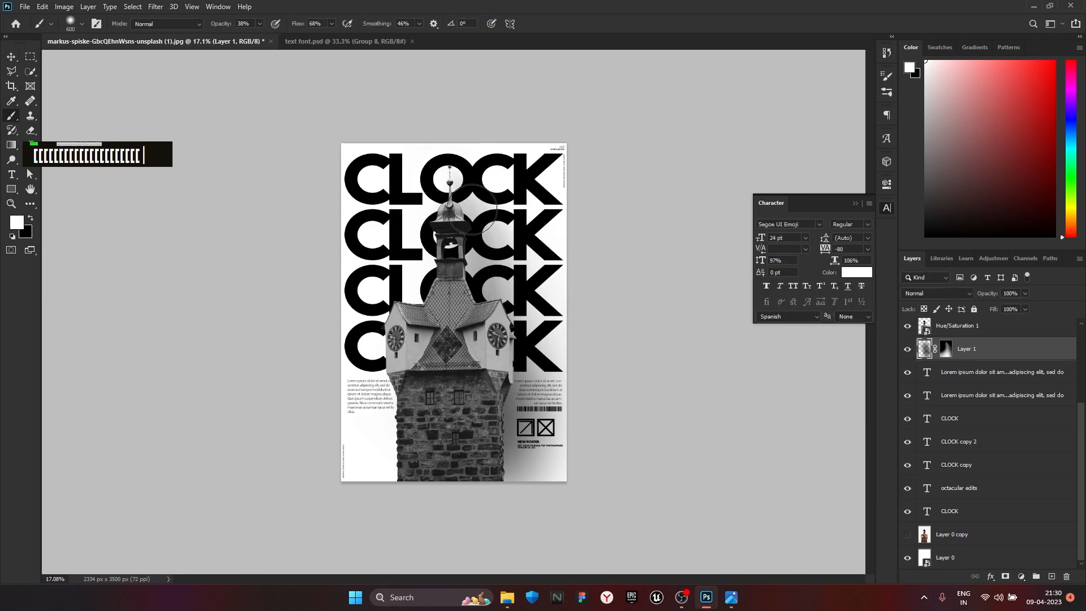
pyautogui.moveTo(484, 209); pyautogui.dragTo(472, 260)
pyautogui.hotkey('ctrl', 'z')
pyautogui.click(945, 348)
pyautogui.click(17, 222)
pyautogui.click(624, 308)
pyautogui.click(879, 300)
pyautogui.moveTo(465, 218)
pyautogui.mouseDown()
pyautogui.moveTo(458, 241)
pyautogui.moveTo(478, 285)
pyautogui.mouseUp()
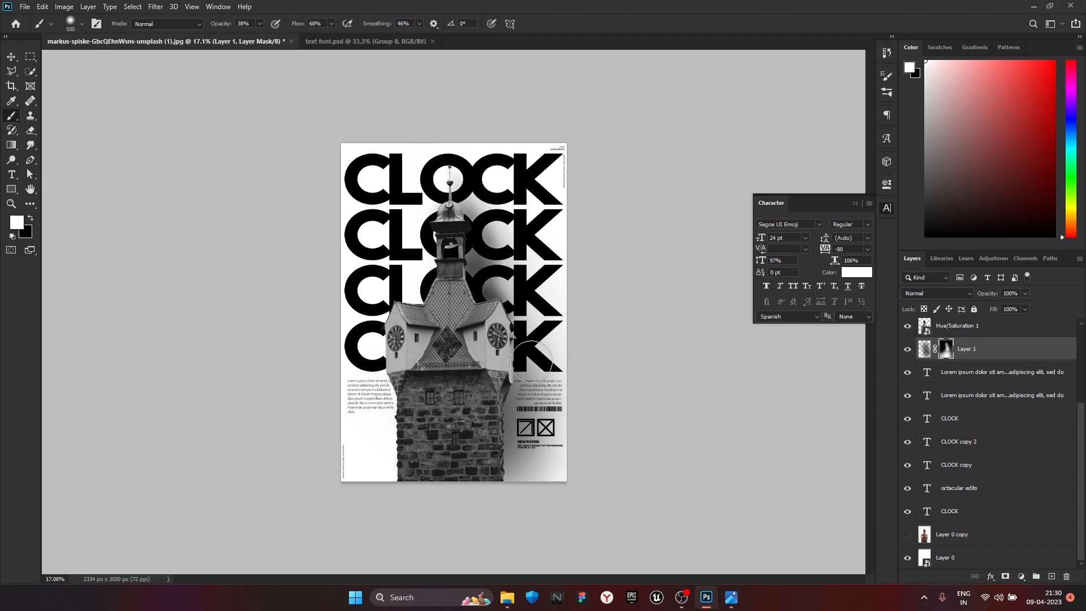
pyautogui.doubleClick(523, 438)
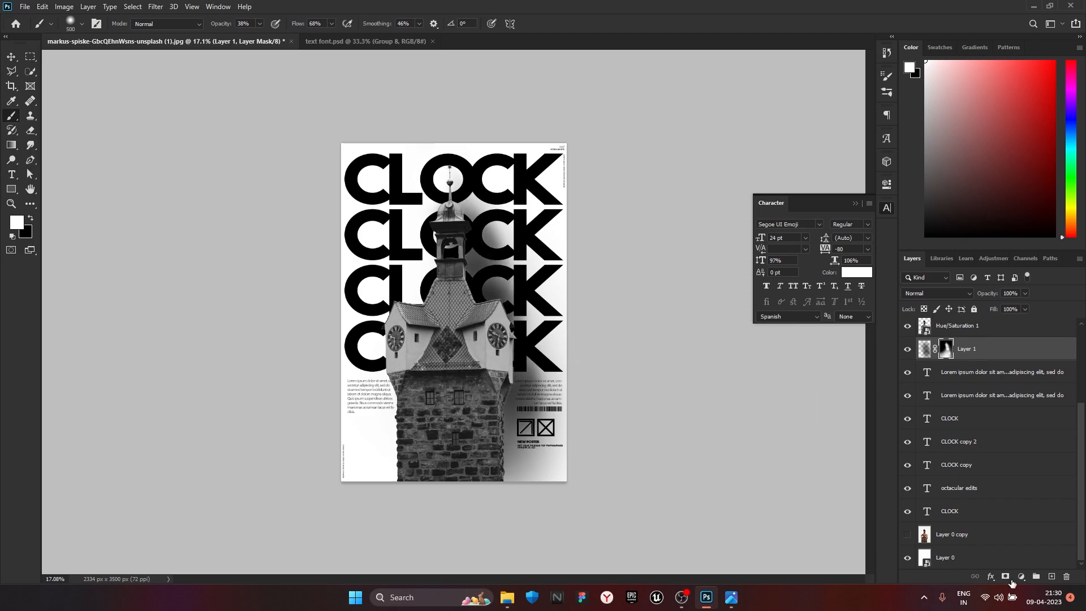
# - Try to fade the shadow right of the tower on the mask with a 1400 px black brush at 21% opacity, and undo it
pyautogui.click(16, 222)
pyautogui.click(626, 484)
pyautogui.click(879, 300)
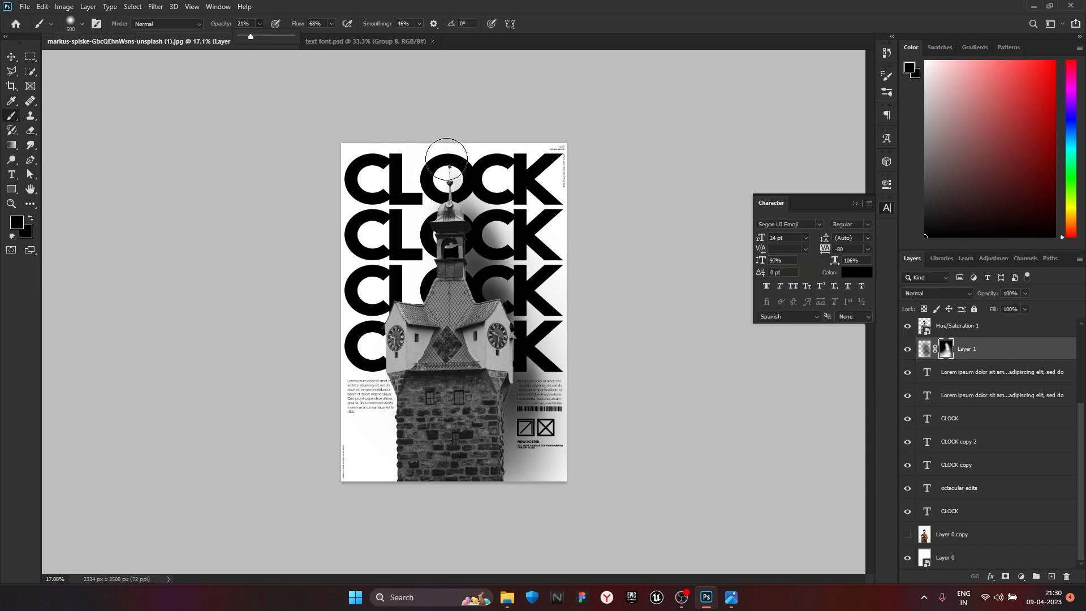
pyautogui.press(']')
pyautogui.press(']')
pyautogui.press(']')
pyautogui.press(']')
pyautogui.press(']')
pyautogui.press(']')
pyautogui.press(']')
pyautogui.press(']')
pyautogui.press(']')
pyautogui.doubleClick(594, 316)
pyautogui.hotkey('ctrl', 'z')
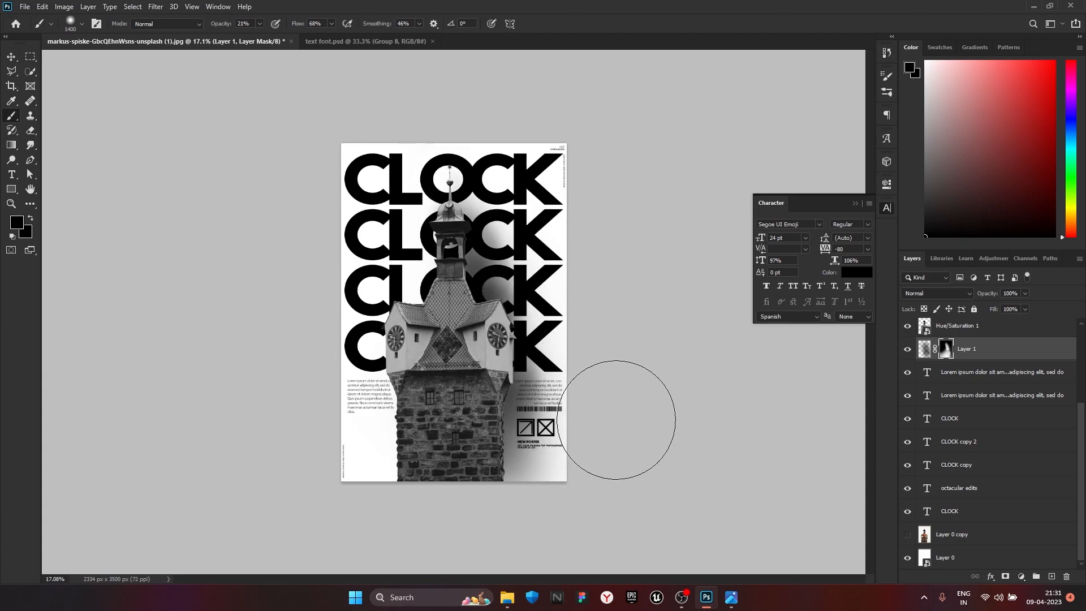
pyautogui.press(']')
pyautogui.press(']')
pyautogui.press(']')
pyautogui.press(']')
pyautogui.press(']')
pyautogui.press(']')
pyautogui.press(']')
pyautogui.press(']')
pyautogui.press(']')
pyautogui.press(']')
pyautogui.press(']')
pyautogui.press(']')
pyautogui.press(']')
pyautogui.press(']')
pyautogui.press(']')
pyautogui.press(']')
pyautogui.press(']')
pyautogui.scroll(-1, 619, 447)
pyautogui.scroll(1, 619, 446)
pyautogui.click(15, 59)
pyautogui.doubleClick(554, 486)
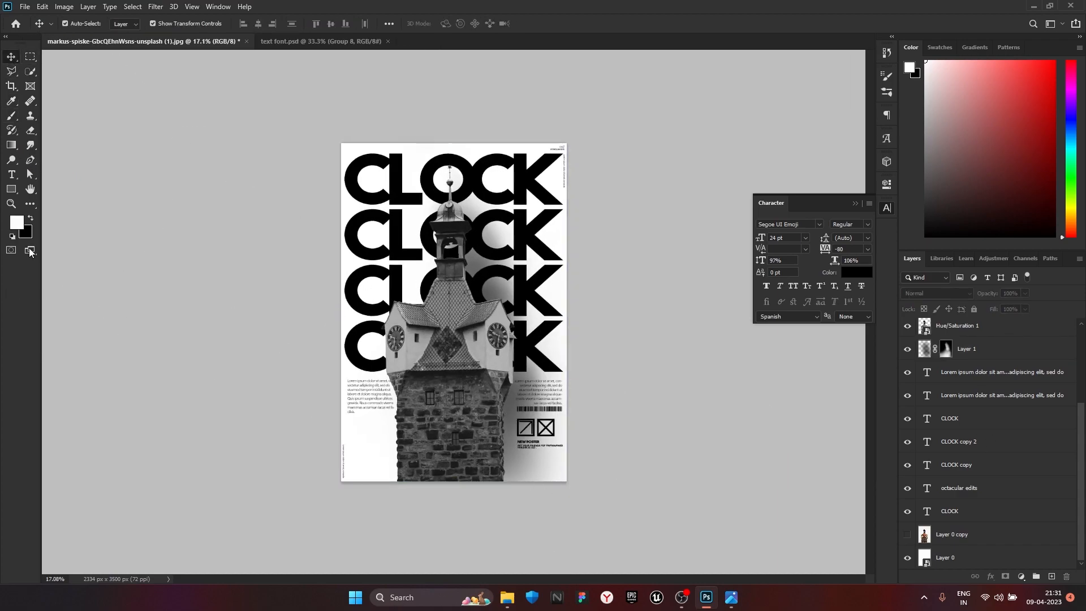
pyautogui.click(11, 174)
pyautogui.click(357, 181)
pyautogui.click(155, 223)
pyautogui.moveTo(354, 433); pyautogui.dragTo(390, 605)
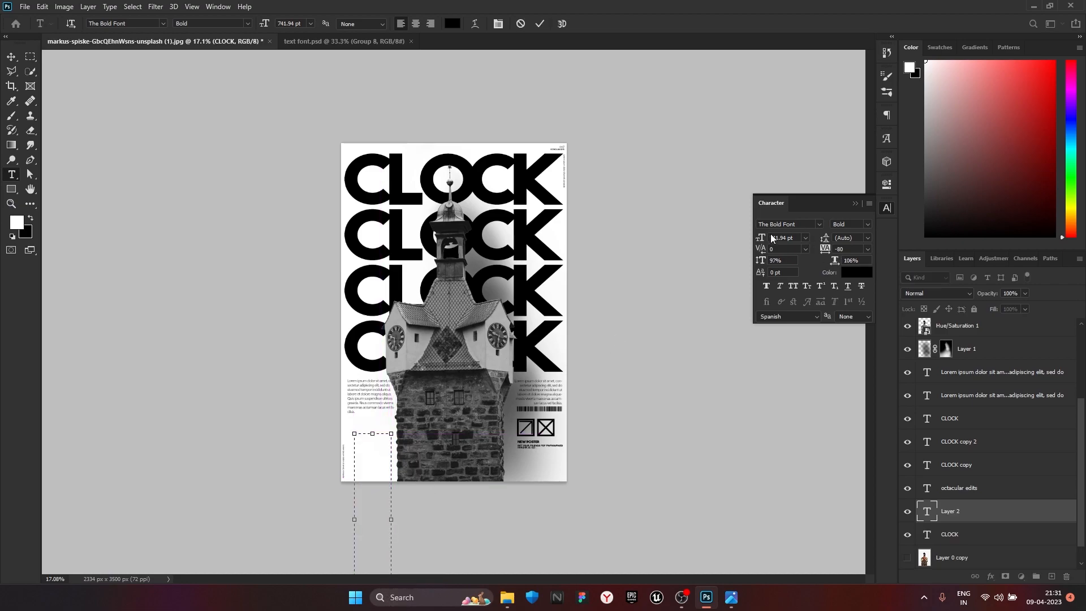
pyautogui.hotkey('ctrl', 'z')
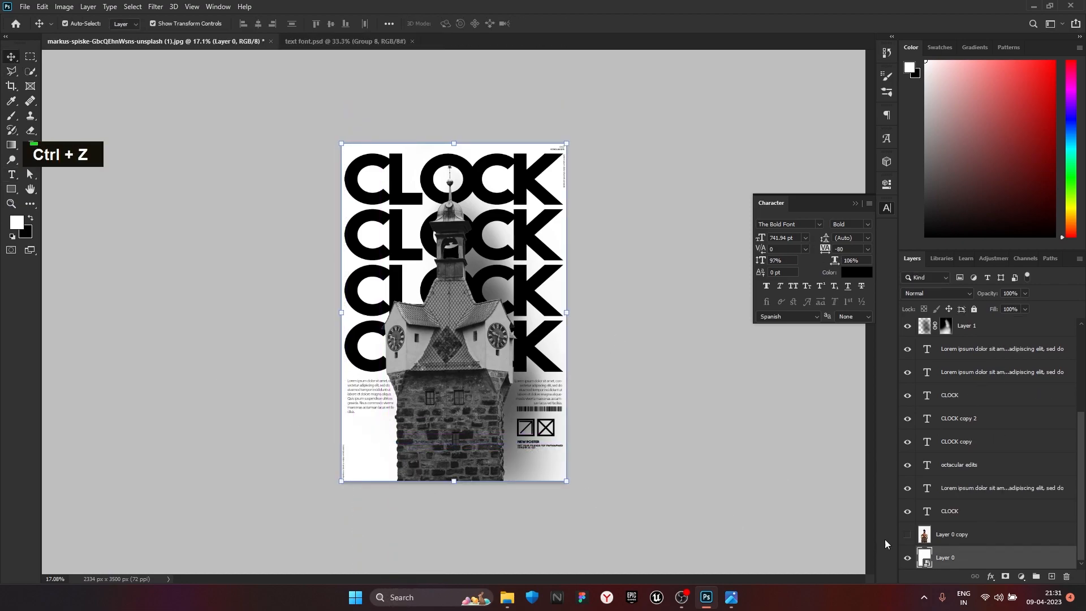
# - Place a Lorem ipsum text frame in the poster's lower left, in the Step Better font at 81.01 pt
pyautogui.doubleClick(11, 174)
pyautogui.moveTo(361, 446); pyautogui.dragTo(409, 572)
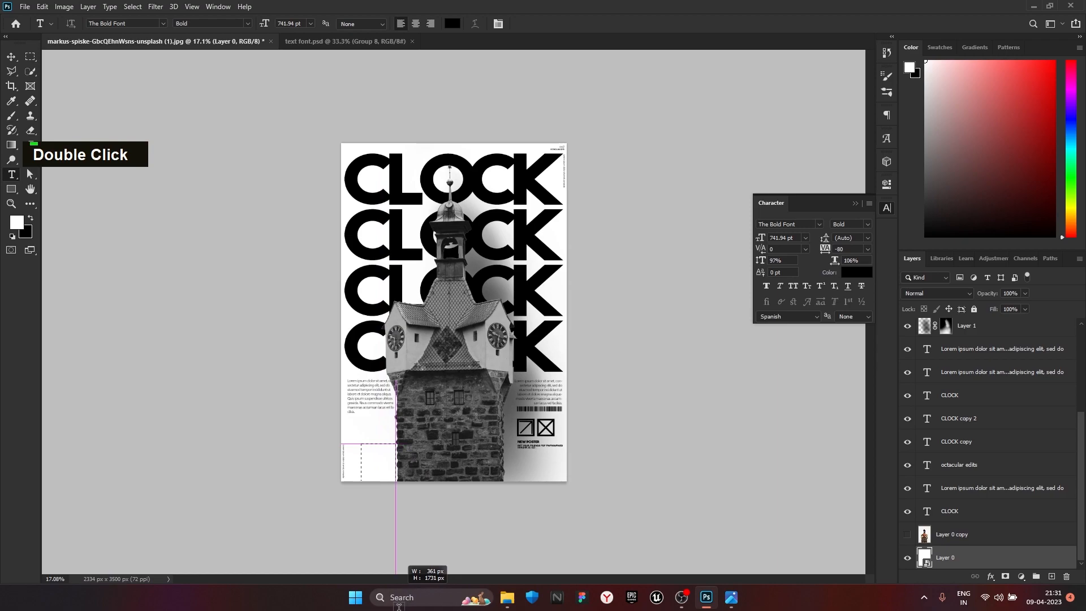
pyautogui.click(805, 238)
pyautogui.click(803, 261)
pyautogui.moveTo(761, 237); pyautogui.dragTo(826, 250)
pyautogui.click(817, 225)
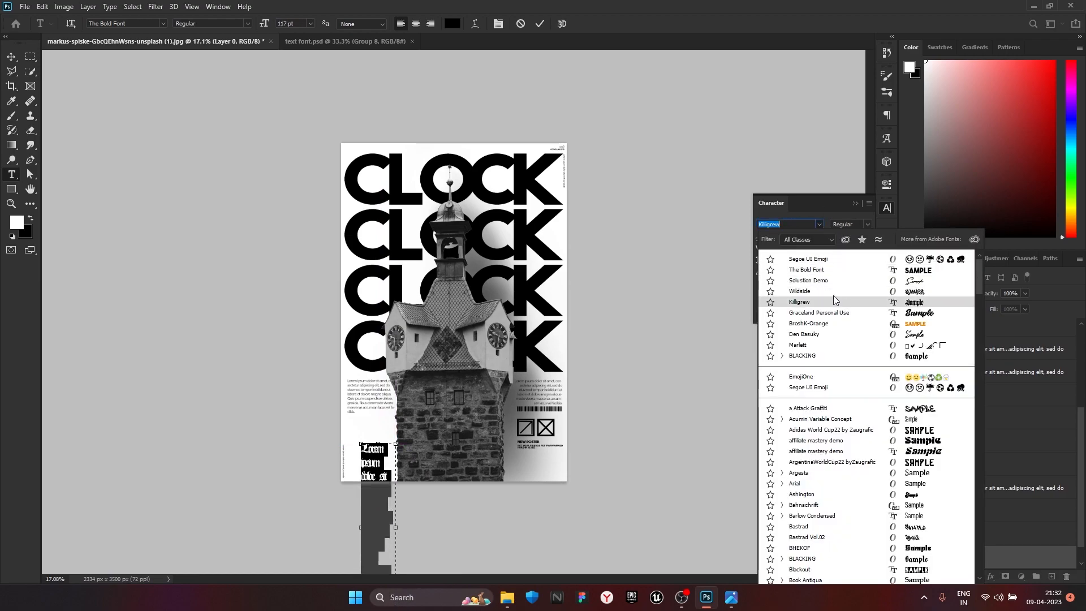
pyautogui.scroll(-15, 842, 384)
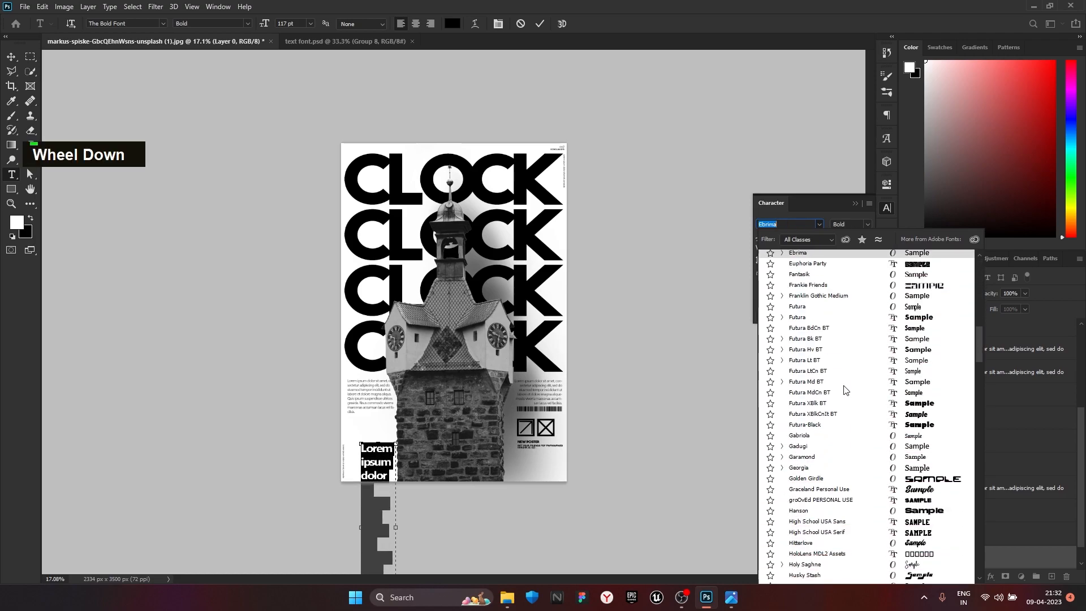
pyautogui.scroll(-10, 846, 384)
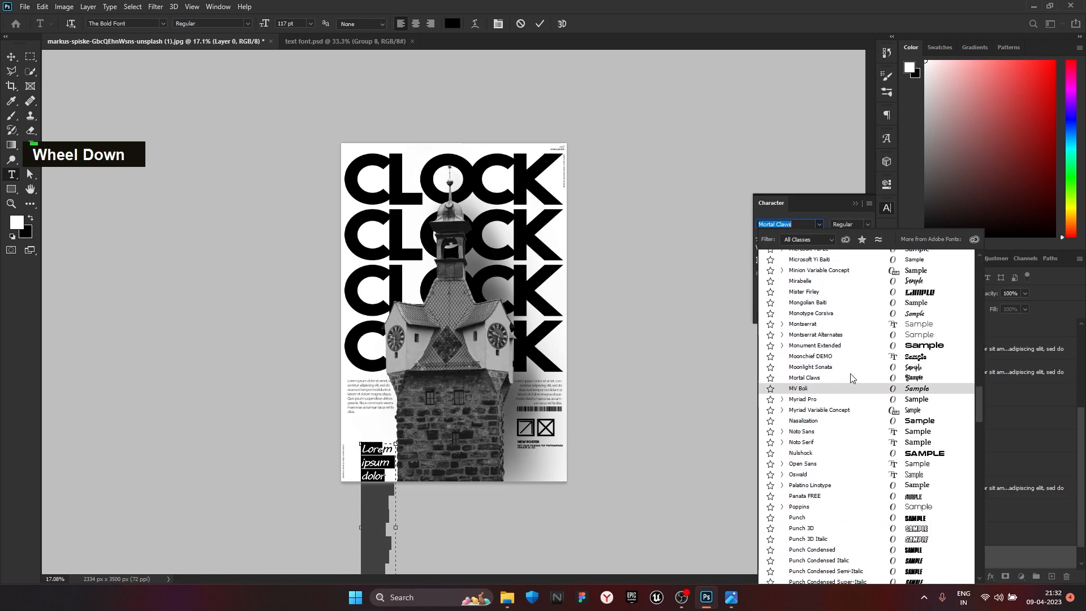
pyautogui.scroll(-10, 852, 378)
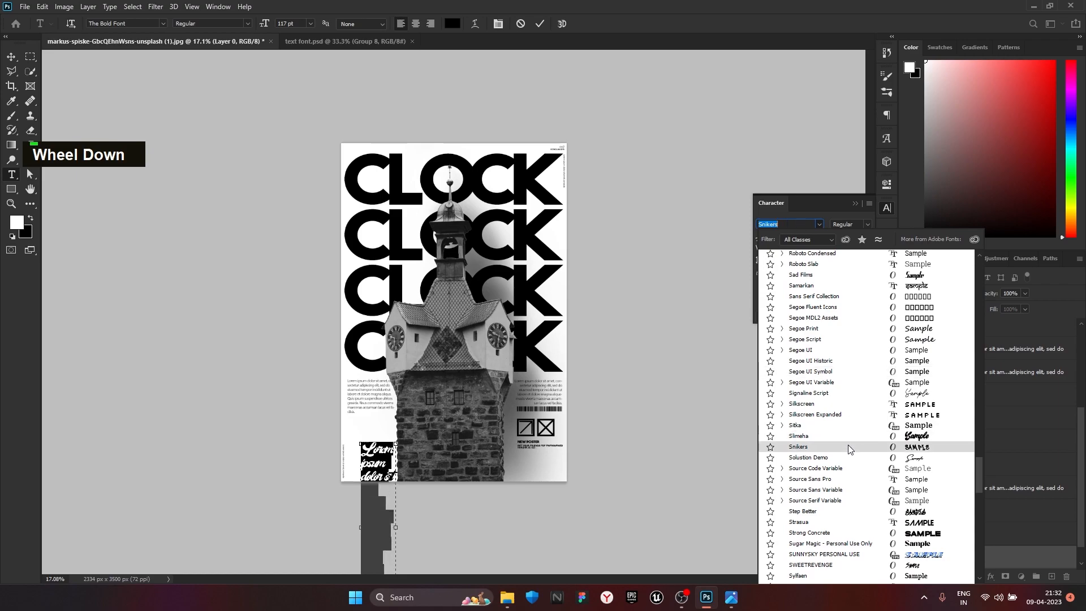
pyautogui.click(845, 438)
pyautogui.moveTo(760, 240); pyautogui.dragTo(693, 251)
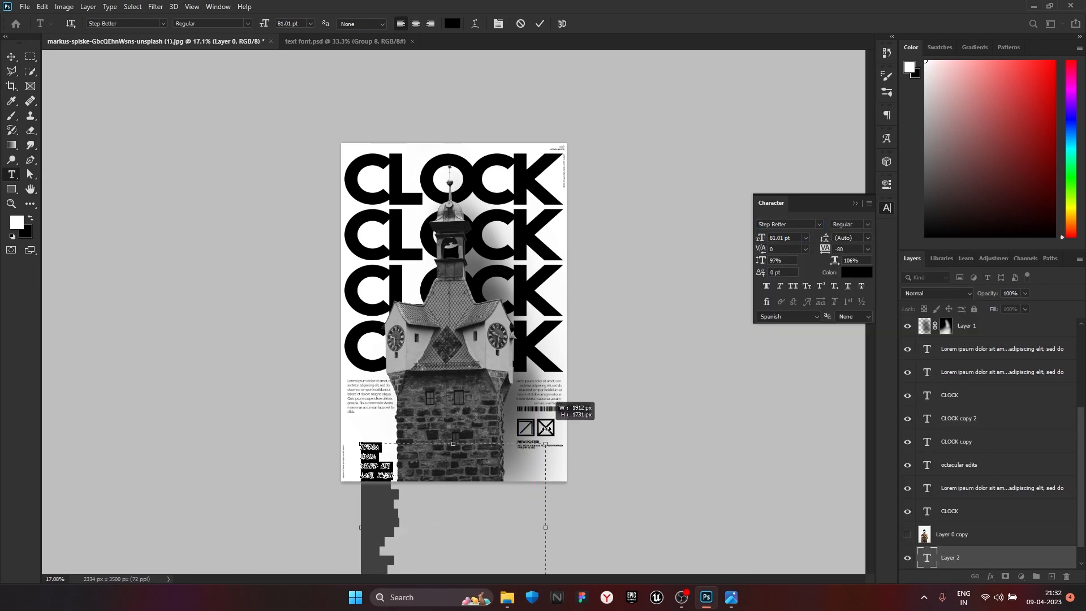
# - Enlarge the Step Better text to 255.01 pt in a wide single-line frame along the poster's lower edge and colour it red
pyautogui.moveTo(546, 428); pyautogui.dragTo(550, 511)
pyautogui.moveTo(676, 543); pyautogui.dragTo(698, 542)
pyautogui.moveTo(761, 239); pyautogui.dragTo(859, 248)
pyautogui.scroll(-4, 503, 526)
pyautogui.moveTo(504, 527); pyautogui.dragTo(516, 429)
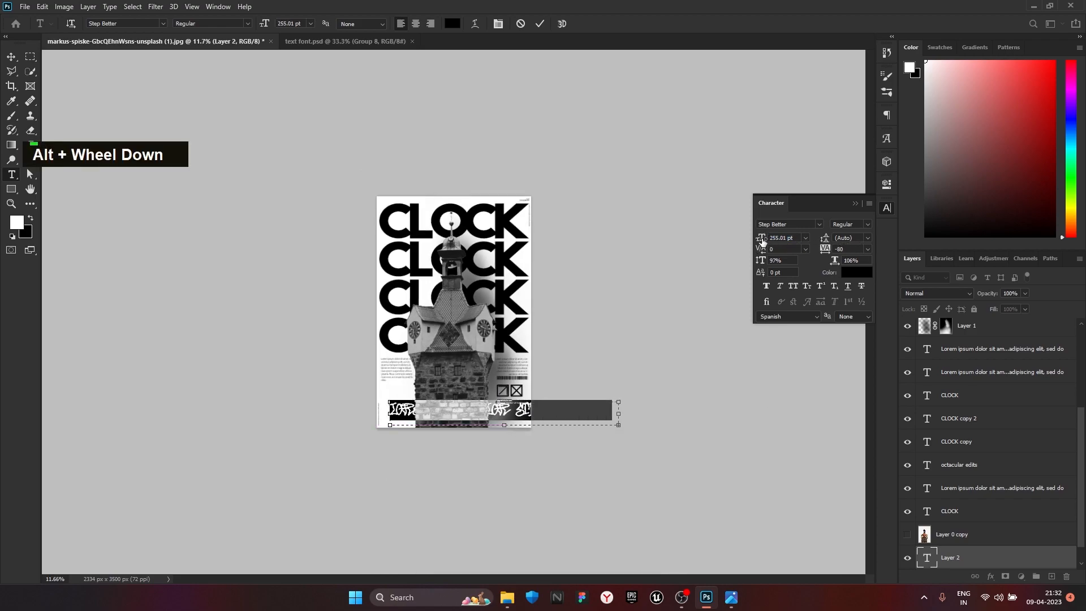
pyautogui.click(855, 272)
pyautogui.click(764, 308)
pyautogui.click(868, 301)
# - Rotate the red text vertically over the left part of the CLOCK titles and move its layer above the title layers
pyautogui.click(11, 57)
pyautogui.moveTo(630, 401); pyautogui.dragTo(491, 276)
pyautogui.moveTo(503, 417); pyautogui.dragTo(415, 238)
pyautogui.moveTo(990, 560); pyautogui.dragTo(977, 504)
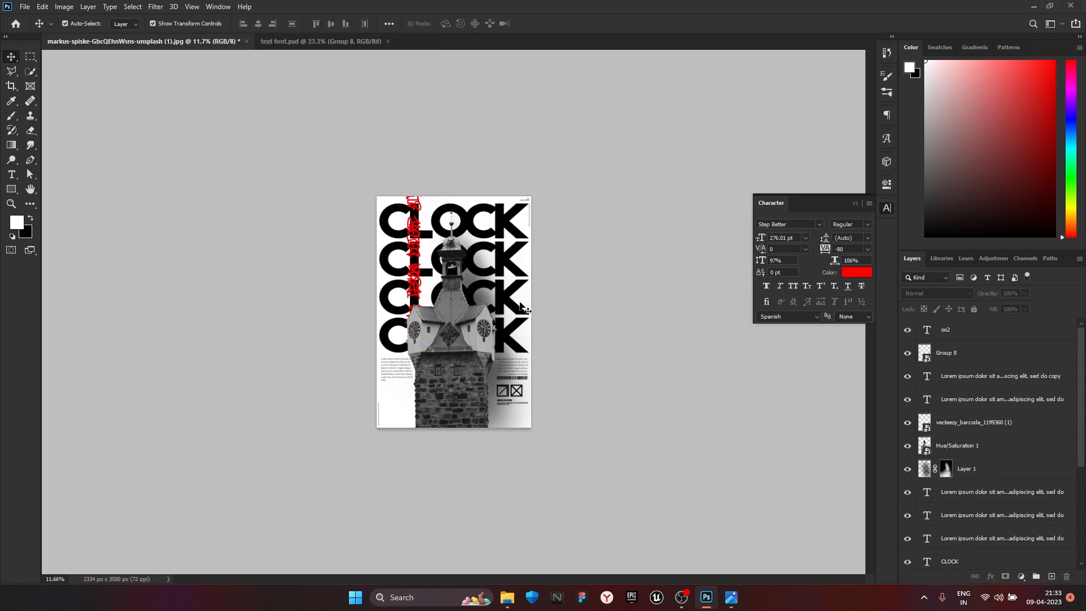
# - Tighten the red text to -200 tracking and 91% horizontal scale, and shift it upward over the titles
pyautogui.keyDown('alt'); pyautogui.scroll(3, 411, 260); pyautogui.keyUp('alt')
pyautogui.keyDown('alt'); pyautogui.scroll(1, 411, 261); pyautogui.keyUp('alt')
pyautogui.moveTo(390, 209)
pyautogui.mouseDown()
pyautogui.moveTo(565, 220)
pyautogui.moveTo(607, 313)
pyautogui.moveTo(390, 196)
pyautogui.mouseUp()
pyautogui.moveTo(837, 260); pyautogui.dragTo(821, 247)
pyautogui.click(635, 236)
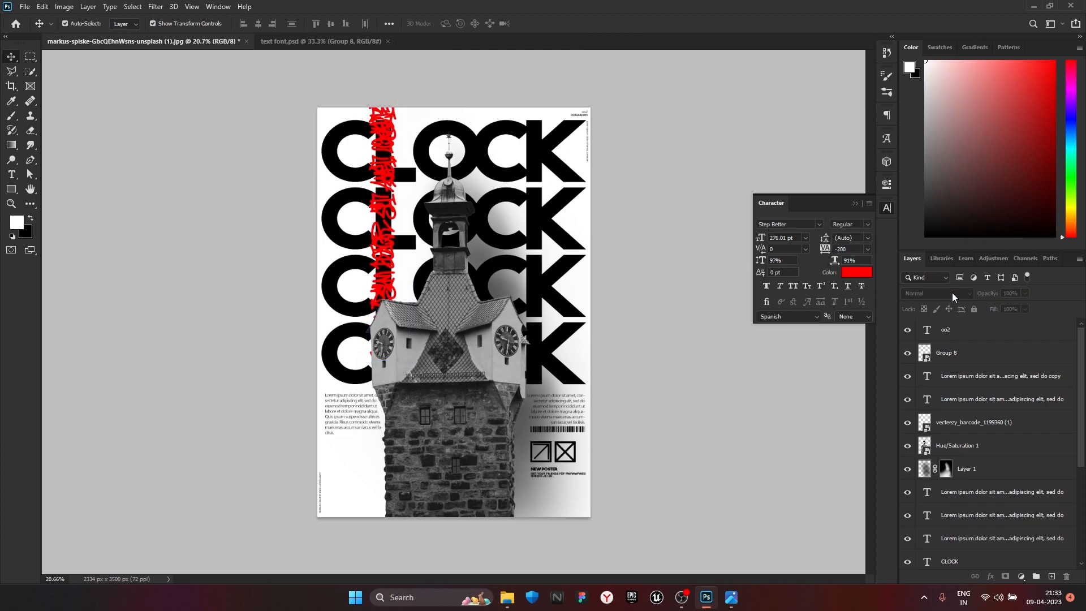
pyautogui.moveTo(390, 128); pyautogui.dragTo(384, 79)
pyautogui.moveTo(1000, 307); pyautogui.dragTo(1064, 294)
pyautogui.click(668, 295)
pyautogui.keyDown('alt'); pyautogui.scroll(-1, 668, 295); pyautogui.keyUp('alt')
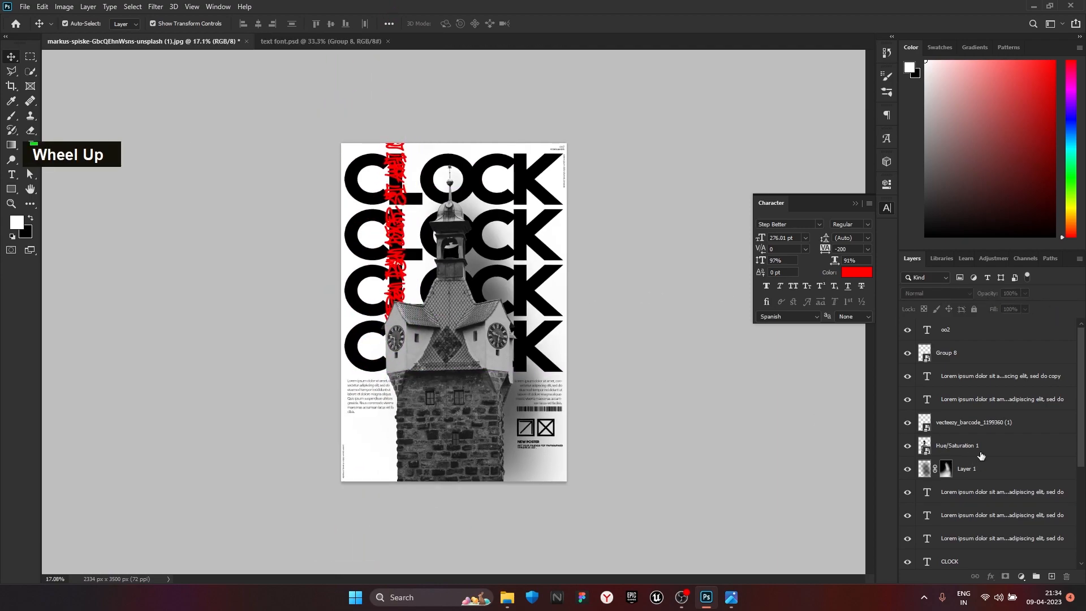
# - Move the layers from oo2 down to the barcode below the shadow layer, so the tower and its shadow lie on top
pyautogui.click(990, 422)
pyautogui.keyDown('shift'); pyautogui.click(976, 331); pyautogui.keyUp('shift')
pyautogui.moveTo(975, 334); pyautogui.dragTo(987, 480)
pyautogui.click(979, 334)
pyautogui.click(979, 354)
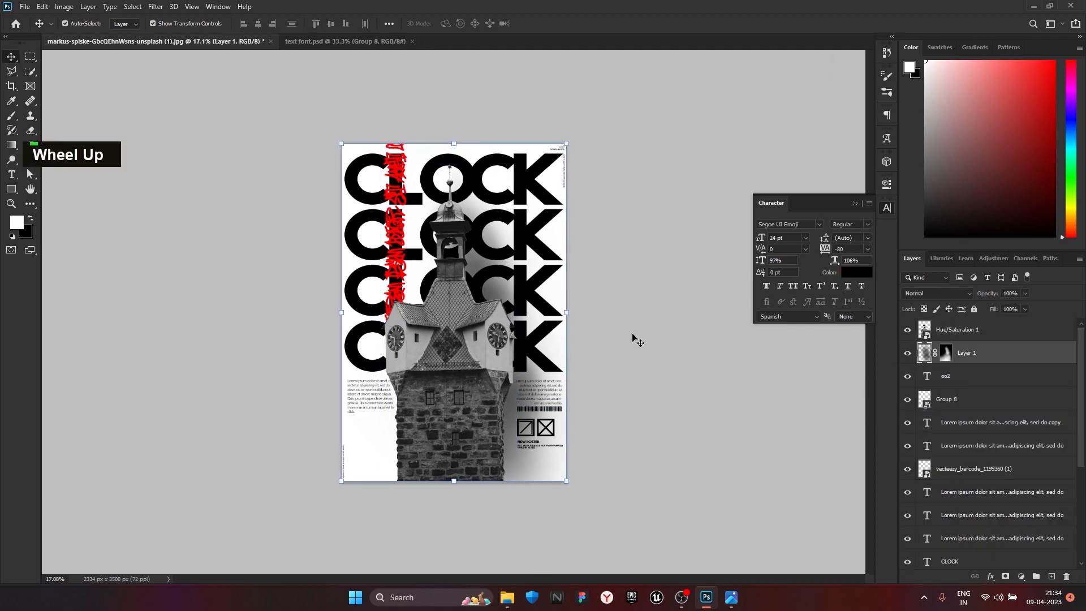
pyautogui.keyDown('shift'); pyautogui.click(1001, 336); pyautogui.keyUp('shift')
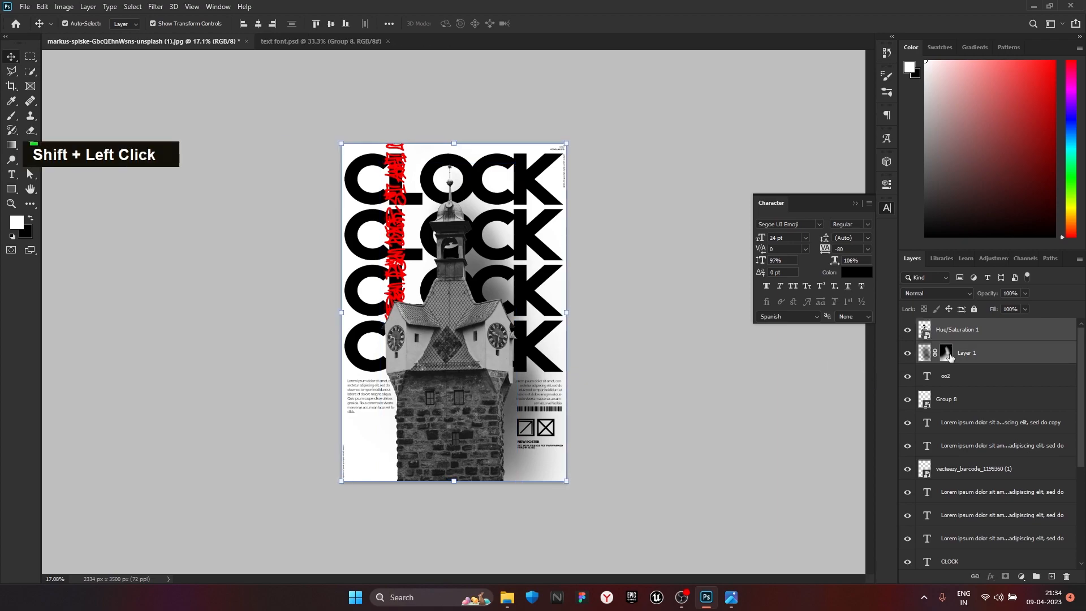
pyautogui.click(992, 334)
# - Create a white placeholder text frame across the tower's base in the Wildside font
pyautogui.click(13, 175)
pyautogui.click(440, 305)
pyautogui.click(11, 202)
pyautogui.click(12, 175)
pyautogui.moveTo(361, 444); pyautogui.dragTo(513, 468)
pyautogui.click(819, 224)
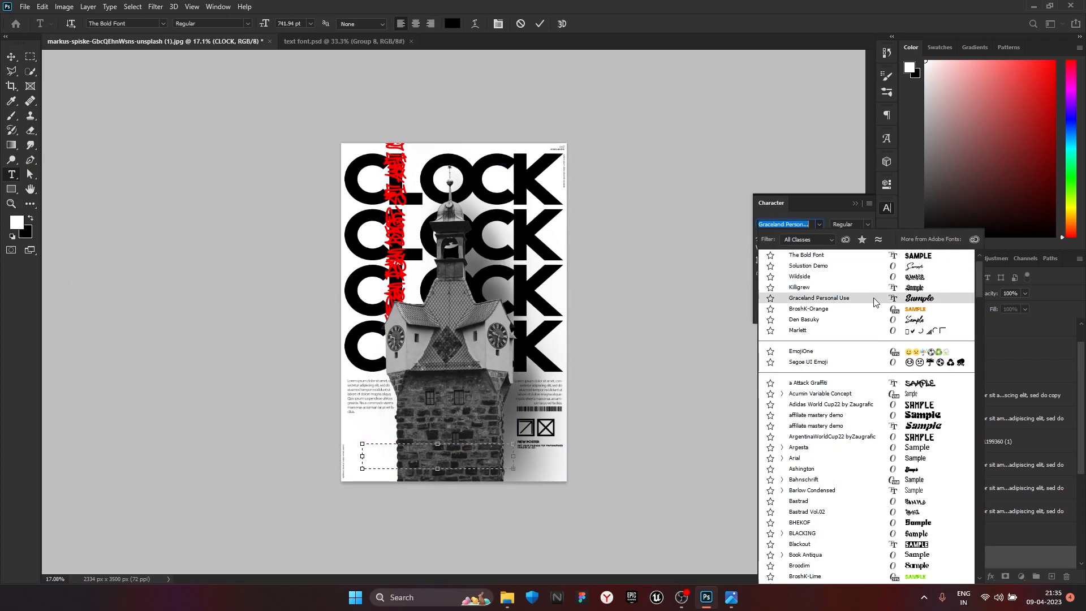
pyautogui.click(841, 275)
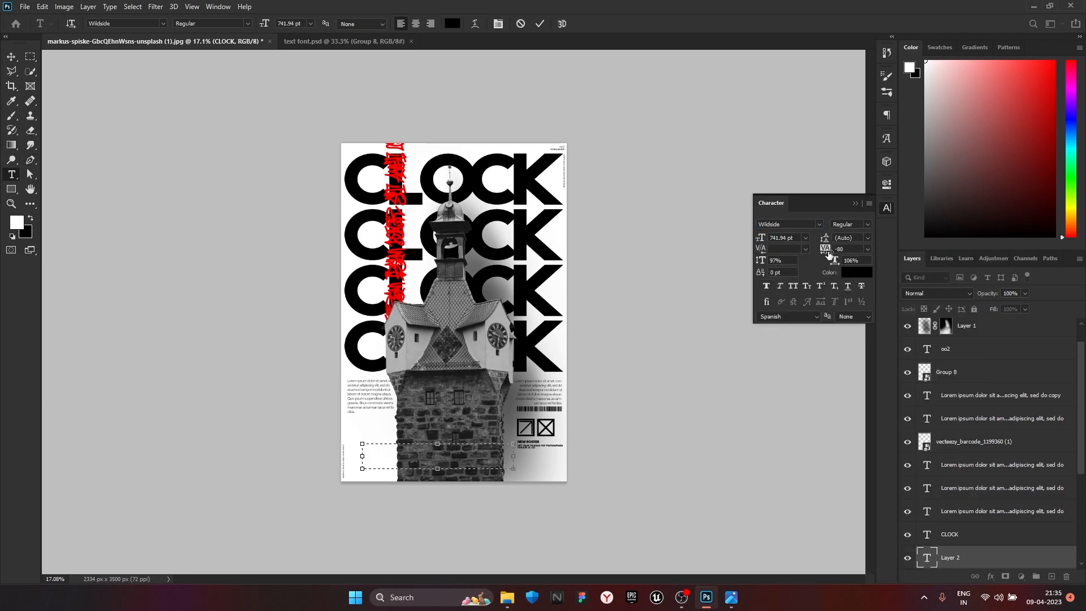
pyautogui.click(856, 272)
pyautogui.click(891, 300)
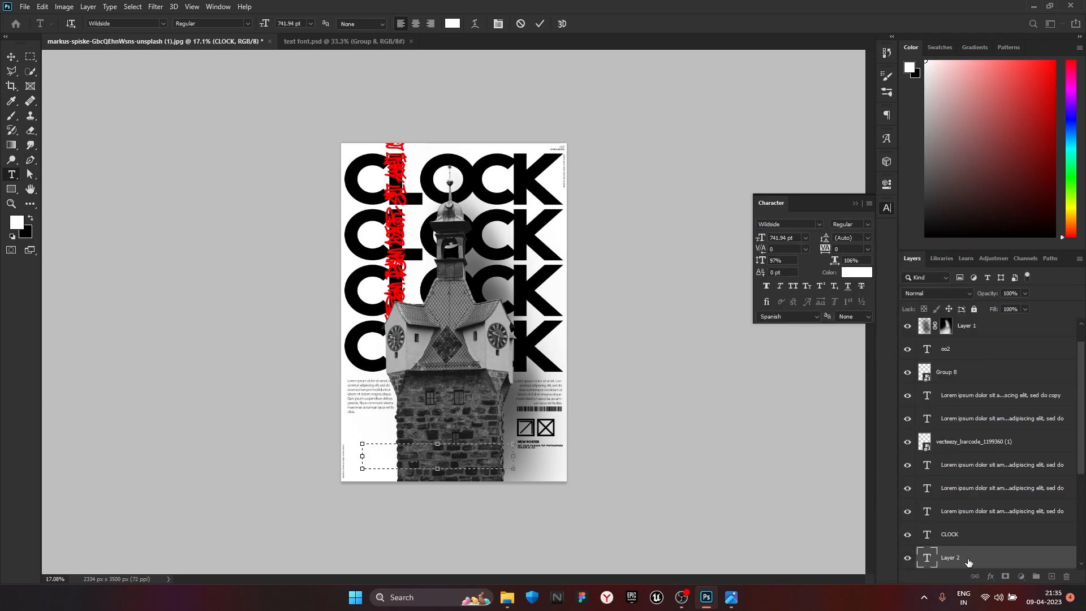
# - Bring the white Wildside text layer to the top of the layer stack and set its size to 234.94 pt
pyautogui.hotkey('ctrl', 't')
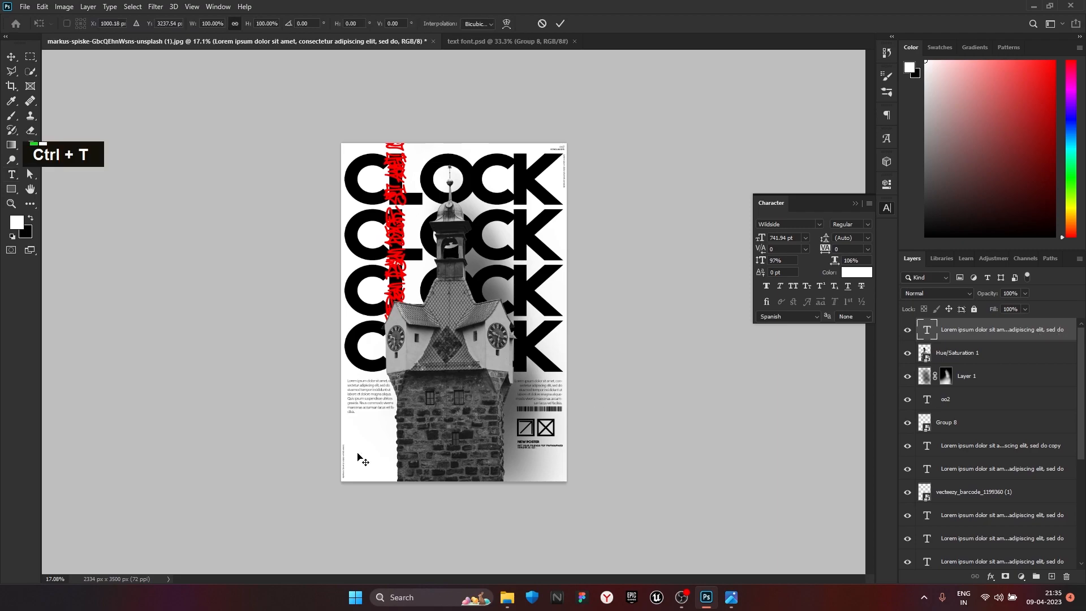
pyautogui.doubleClick(65, 180)
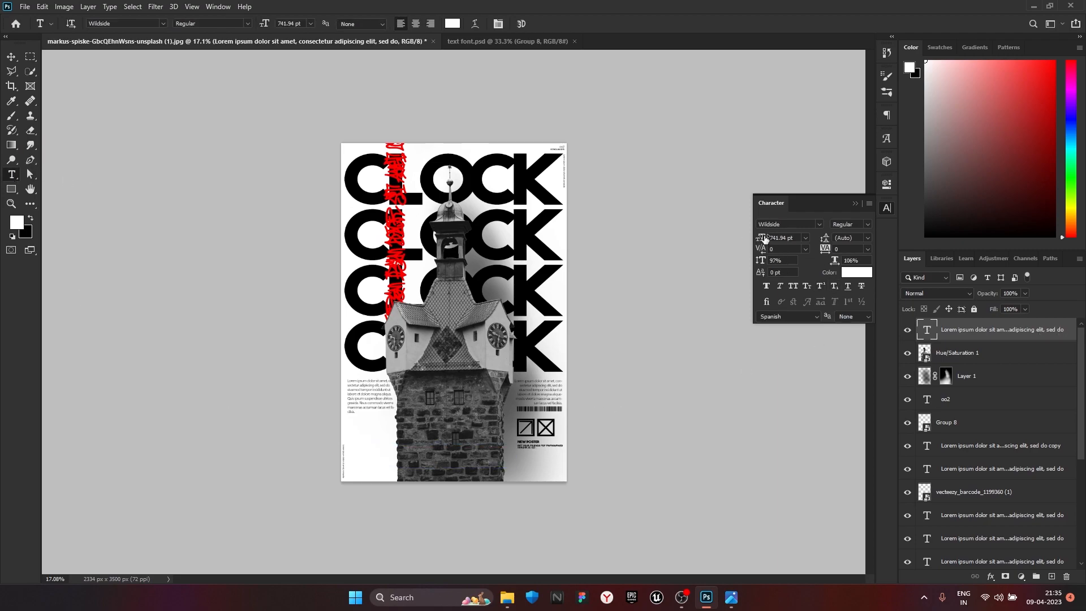
pyautogui.moveTo(400, 209); pyautogui.dragTo(457, 224)
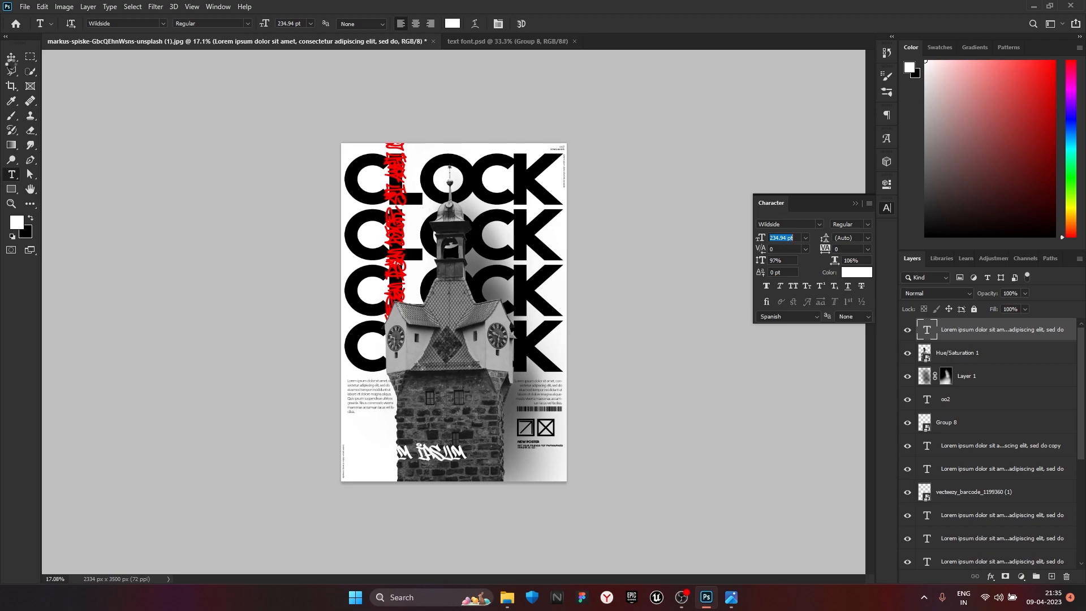
# - Rotate the white text vertically and place it along the right side of the tower's stone wall
pyautogui.press('v')
pyautogui.moveTo(476, 453); pyautogui.dragTo(491, 406)
pyautogui.moveTo(495, 310); pyautogui.dragTo(486, 448)
# - Blend the white text into the stone with Blend If on the underlying layer, and lower its opacity to about 76%
pyautogui.doubleClick(1071, 334)
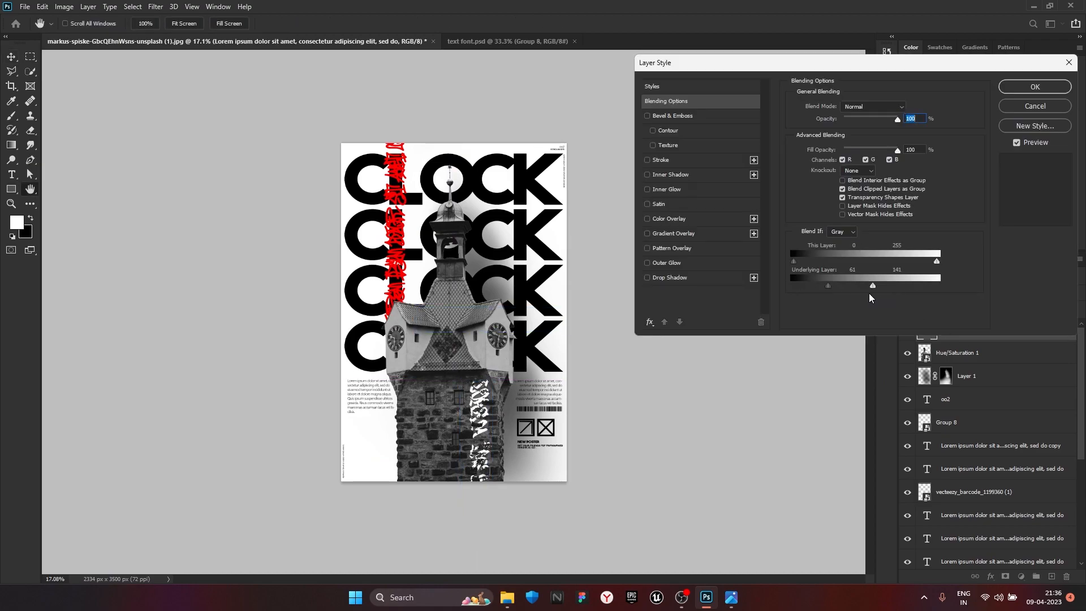
pyautogui.moveTo(847, 286); pyautogui.dragTo(818, 286)
pyautogui.click(1035, 86)
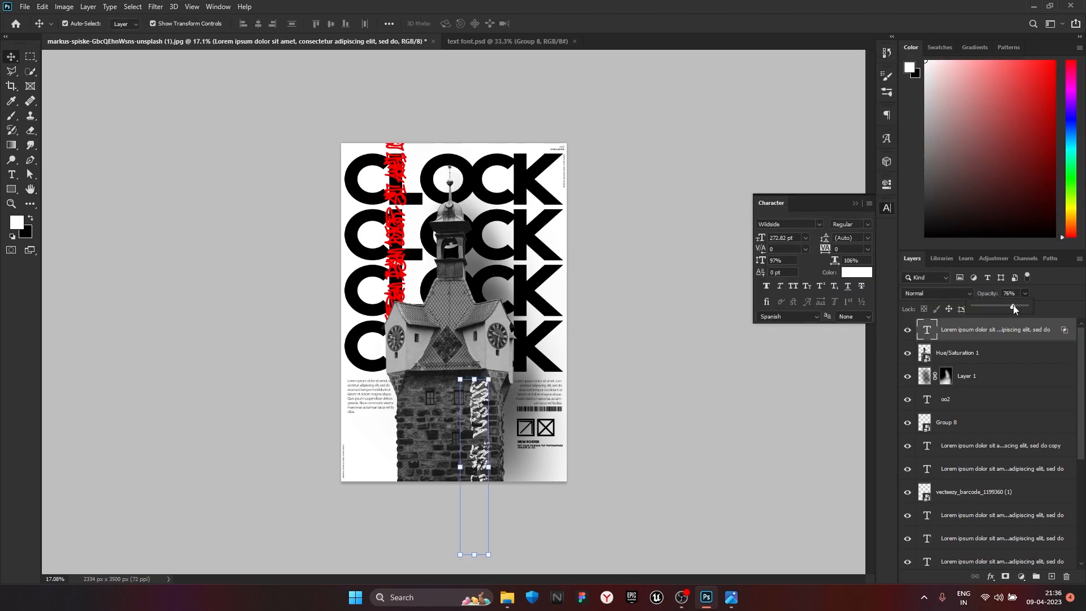
pyautogui.click(585, 398)
# - Add a second white Wildside placeholder text at 234.94 pt and place it across the tower's roof below the spire
pyautogui.scroll(3, 452, 413)
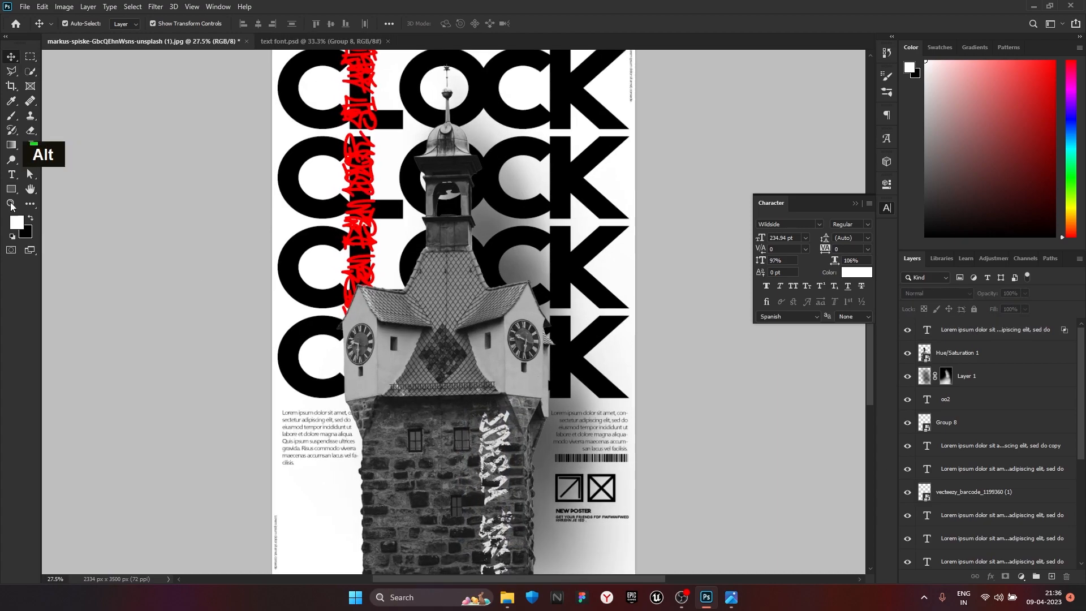
pyautogui.press('t')
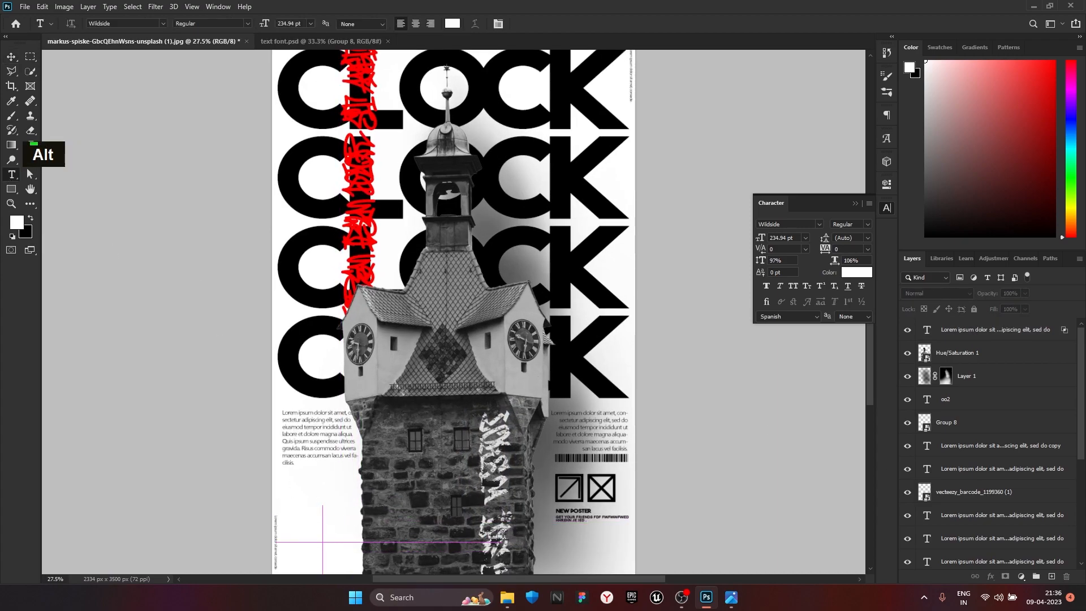
pyautogui.moveTo(502, 538); pyautogui.dragTo(502, 542)
pyautogui.click(11, 56)
pyautogui.moveTo(422, 519); pyautogui.dragTo(462, 304)
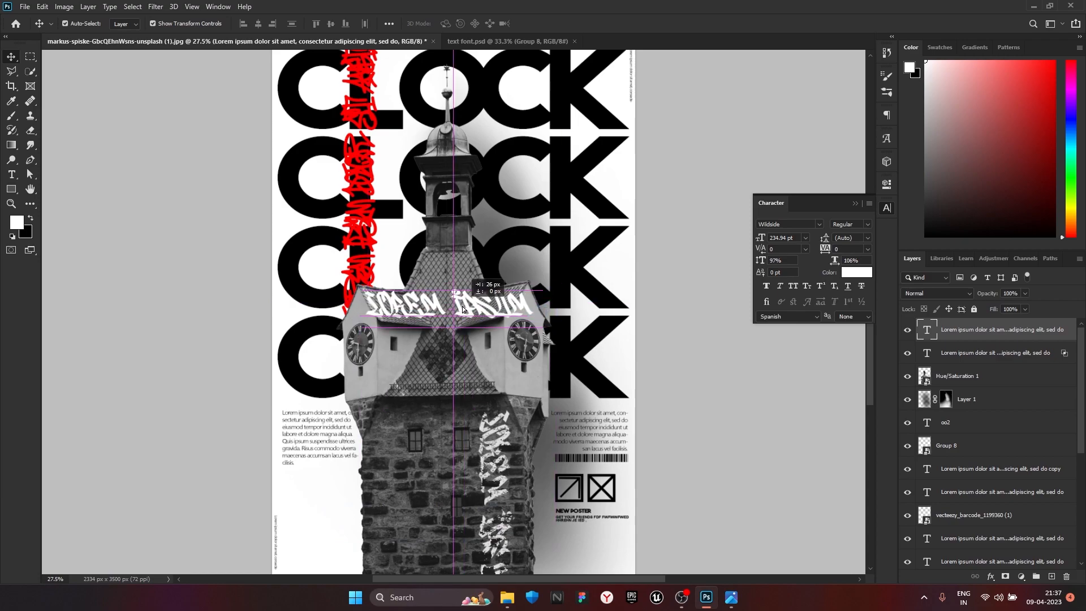
# - Convert the roof text to a smart object and distort its corners to fit the slope of the roof
pyautogui.rightClick(462, 304)
pyautogui.rightClick(1079, 335)
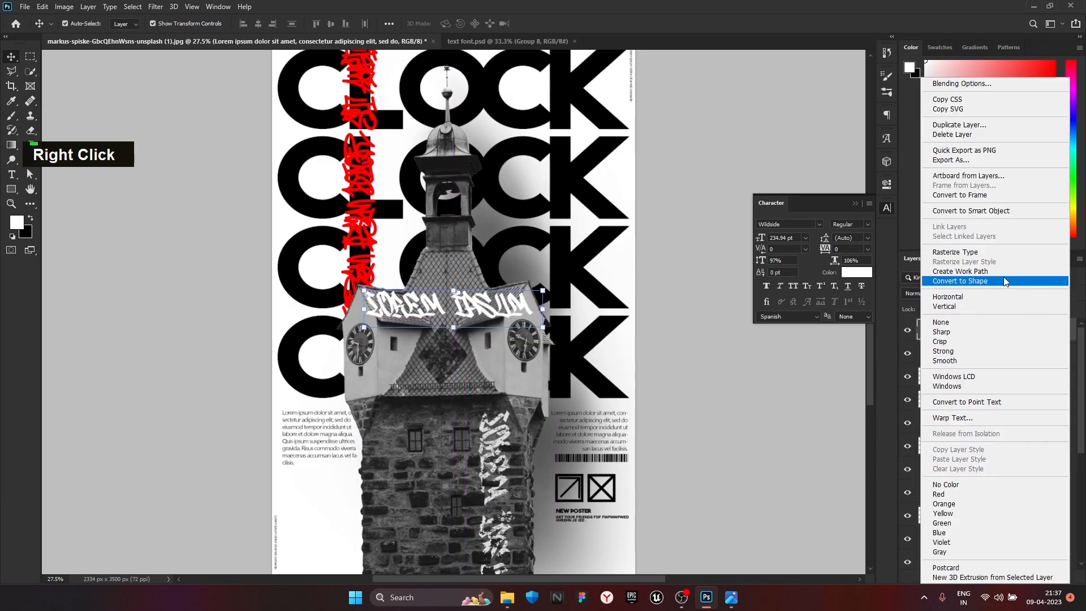
pyautogui.click(1018, 214)
pyautogui.moveTo(534, 291); pyautogui.dragTo(501, 317)
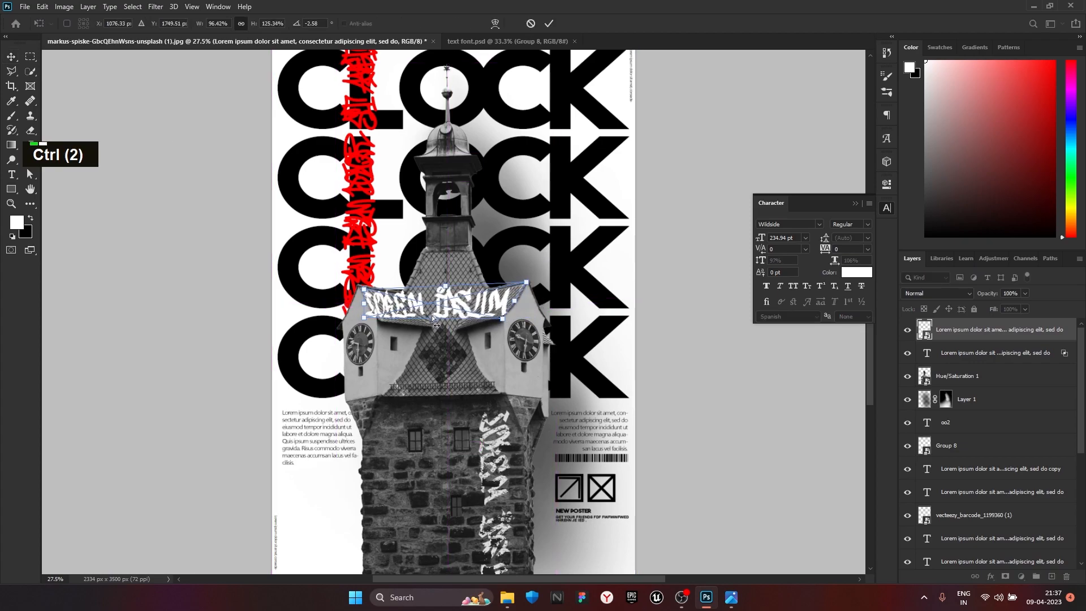
pyautogui.moveTo(432, 314); pyautogui.dragTo(440, 320)
pyautogui.moveTo(511, 323); pyautogui.dragTo(498, 318)
pyautogui.moveTo(375, 322); pyautogui.dragTo(443, 304)
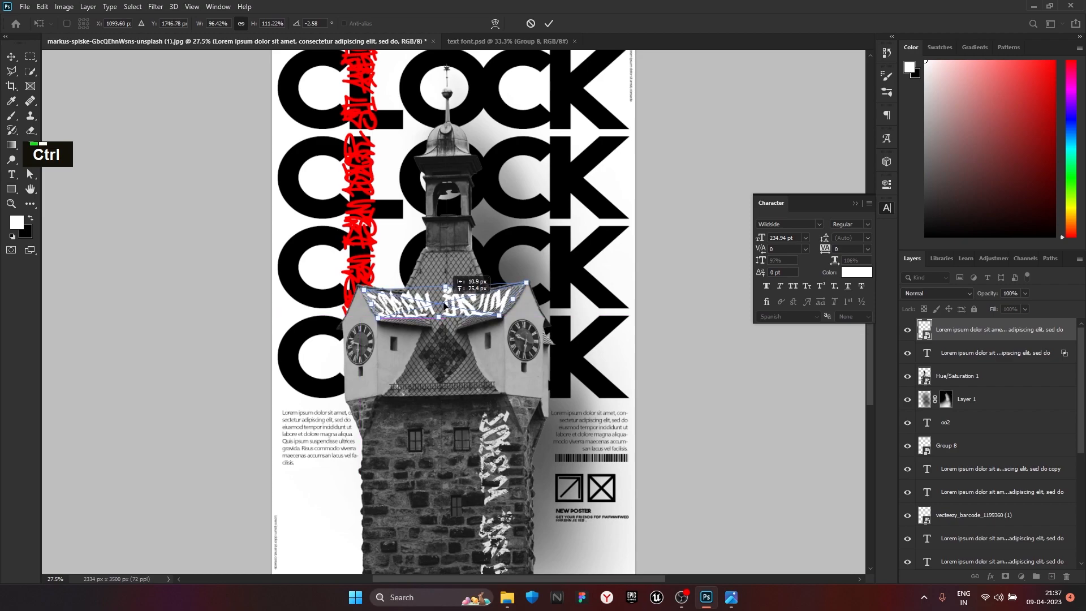
# - Warp the white roof lettering with added split points, bending its upper and lower edges to follow the roof's curve
pyautogui.rightClick(1071, 332)
pyautogui.keyDown('ctrl'); pyautogui.rightClick(484, 308); pyautogui.keyUp('ctrl')
pyautogui.keyDown('ctrl'); pyautogui.click(498, 314); pyautogui.keyUp('ctrl')
pyautogui.rightClick(498, 314)
pyautogui.click(533, 374)
pyautogui.scroll(4, 444, 308)
pyautogui.keyDown('alt'); pyautogui.click(370, 294); pyautogui.keyUp('alt')
pyautogui.keyDown('alt'); pyautogui.click(527, 295); pyautogui.keyUp('alt')
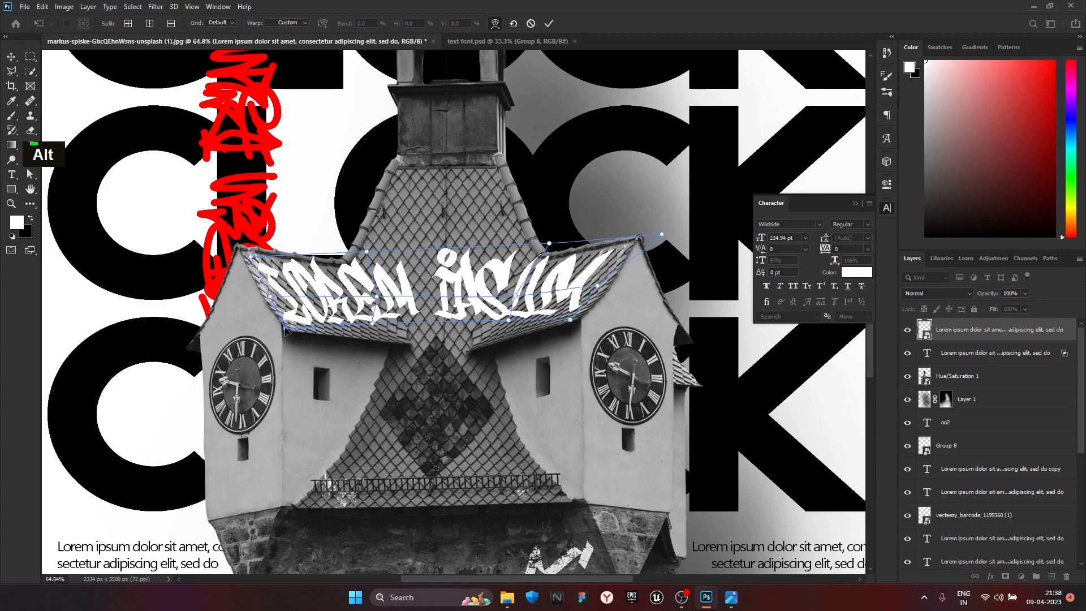
pyautogui.moveTo(367, 256); pyautogui.dragTo(370, 261)
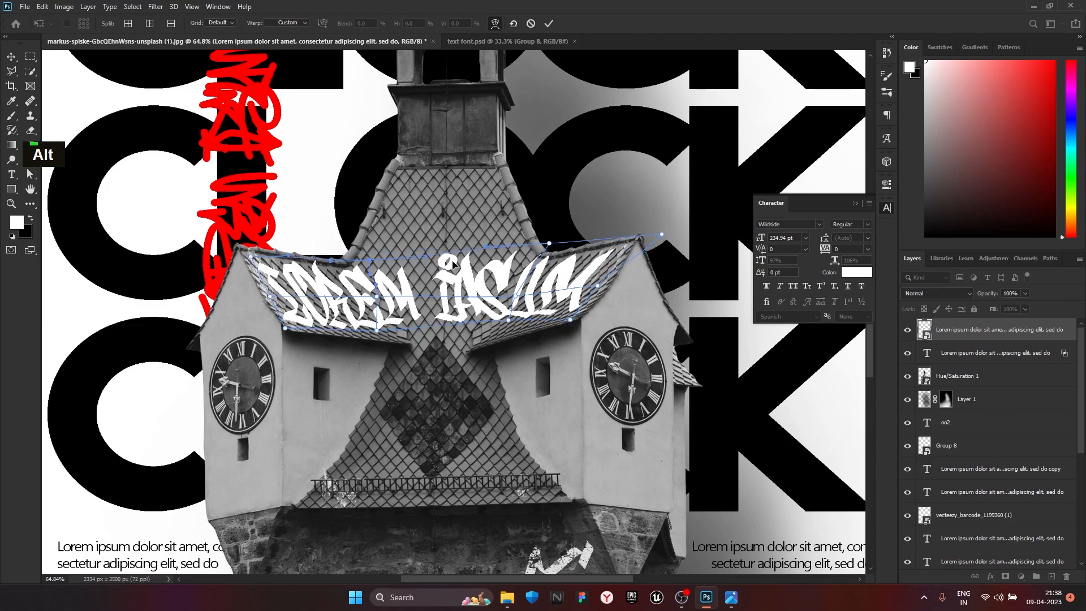
pyautogui.moveTo(548, 244); pyautogui.dragTo(546, 255)
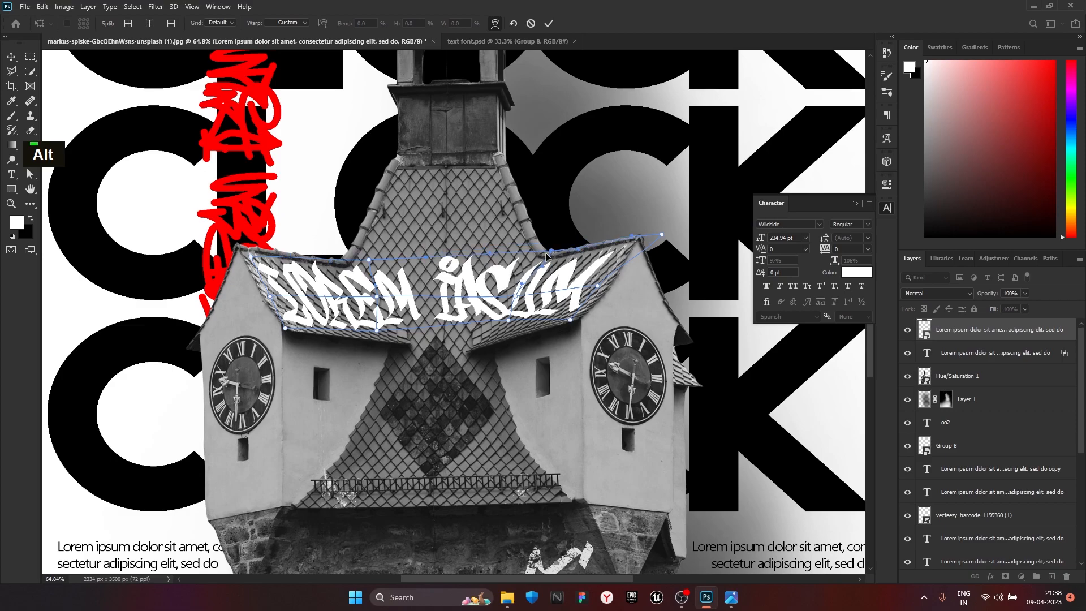
pyautogui.keyDown('alt'); pyautogui.click(443, 325); pyautogui.keyUp('alt')
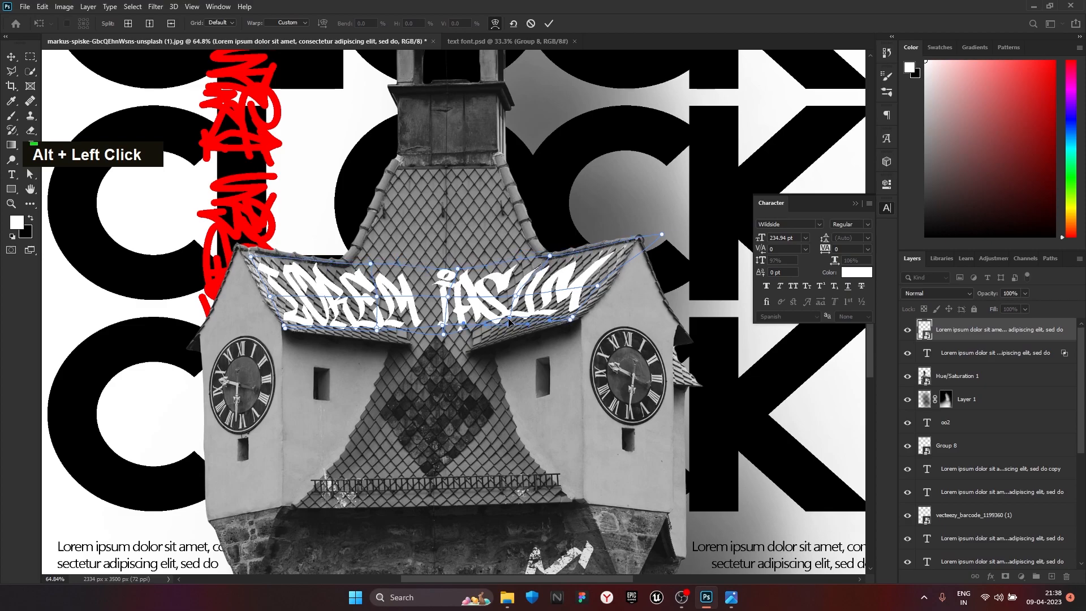
pyautogui.click(548, 23)
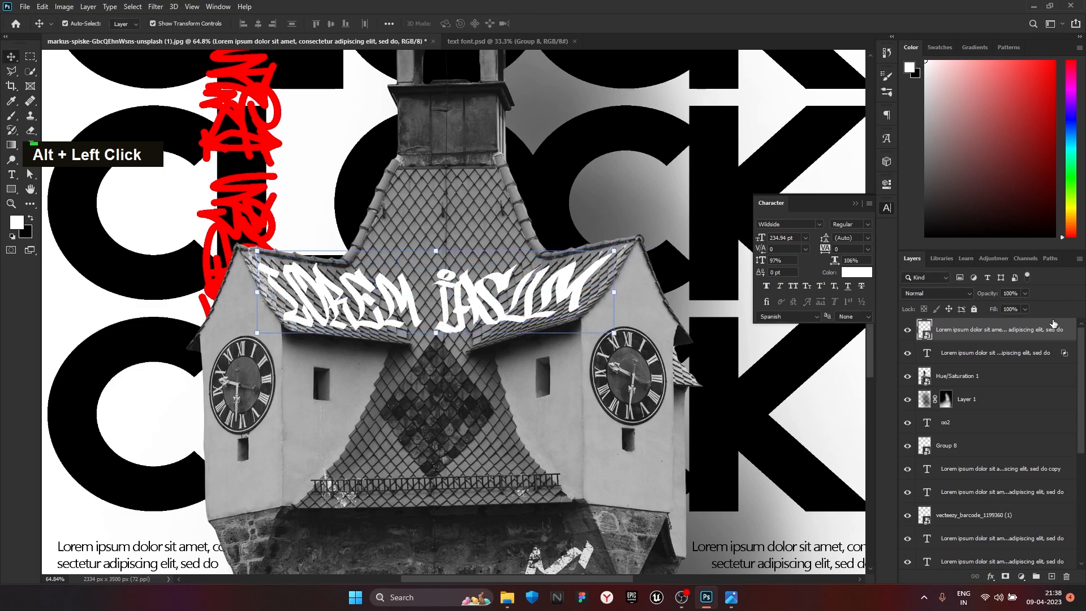
# - Blend the roof lettering into the tiles with Blend If, underlying layer at 45/81 and 133/146, and lower its opacity slightly
pyautogui.rightClick(1065, 326)
pyautogui.click(1012, 214)
pyautogui.doubleClick(1072, 331)
pyautogui.moveTo(794, 285); pyautogui.dragTo(829, 286)
pyautogui.moveTo(893, 294)
pyautogui.mouseDown()
pyautogui.moveTo(816, 293)
pyautogui.moveTo(873, 291)
pyautogui.mouseUp()
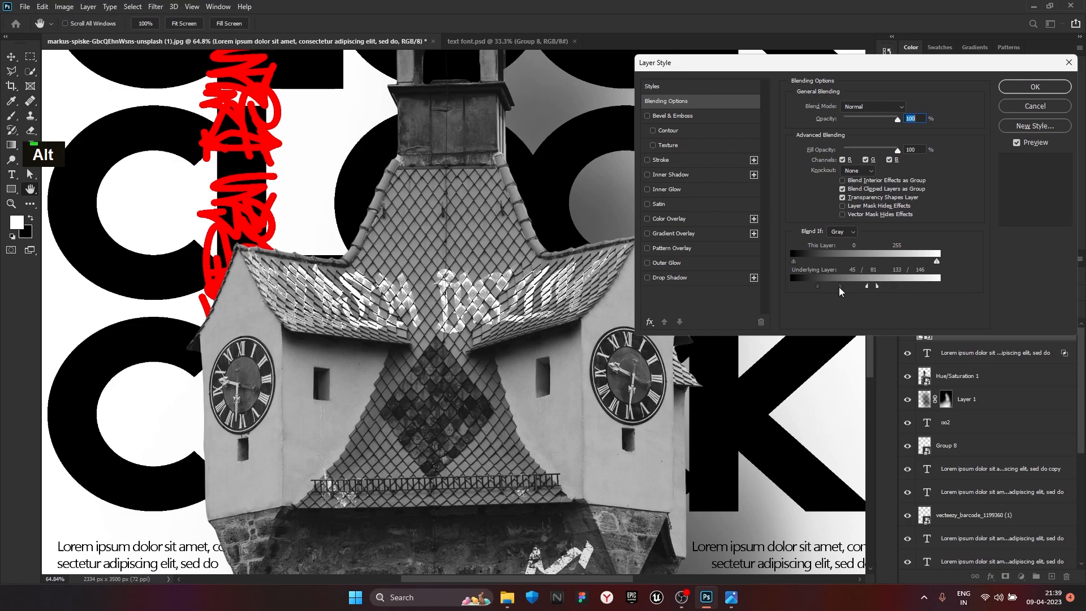
pyautogui.click(1055, 85)
pyautogui.click(1024, 293)
pyautogui.click(1018, 306)
pyautogui.keyDown('alt'); pyautogui.scroll(-2, 452, 328); pyautogui.keyUp('alt')
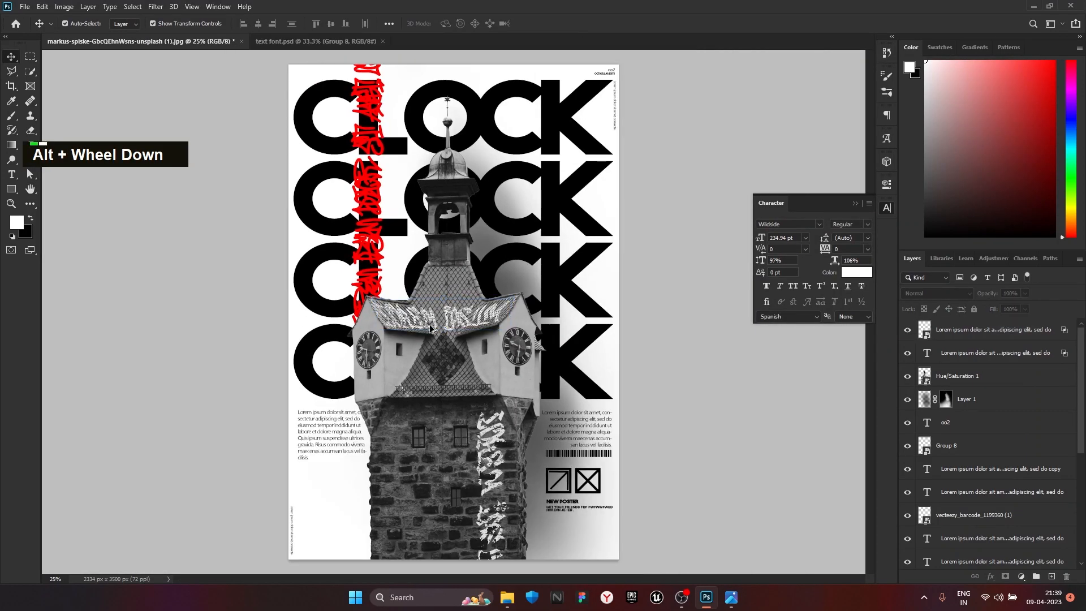
# - Add white Killigrew placeholder text at 501.94 pt in a box across the lower tower, on the topmost layer
pyautogui.press('t')
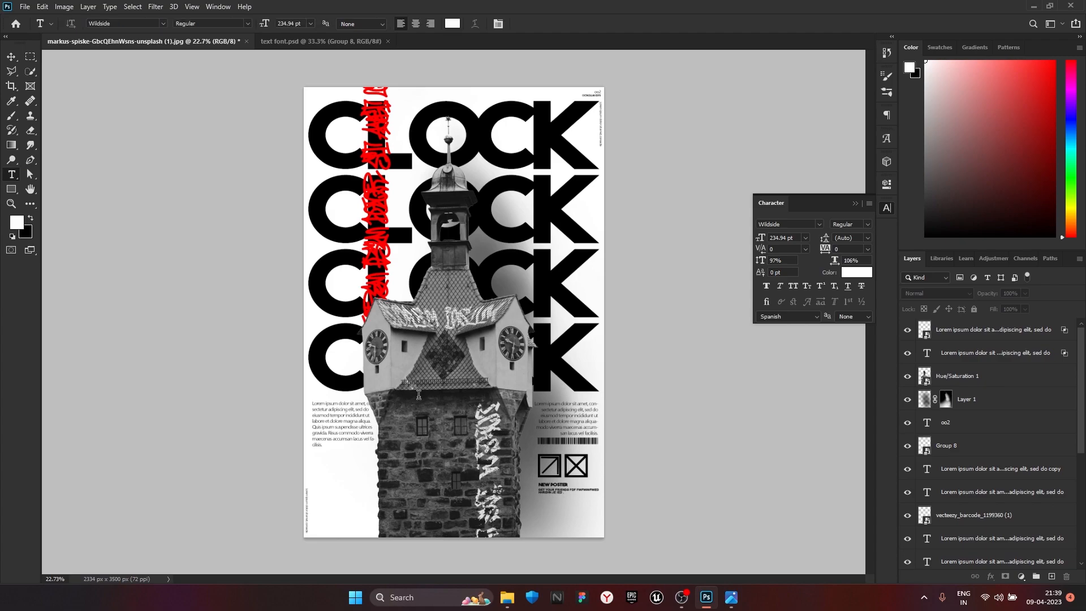
pyautogui.doubleClick(407, 349)
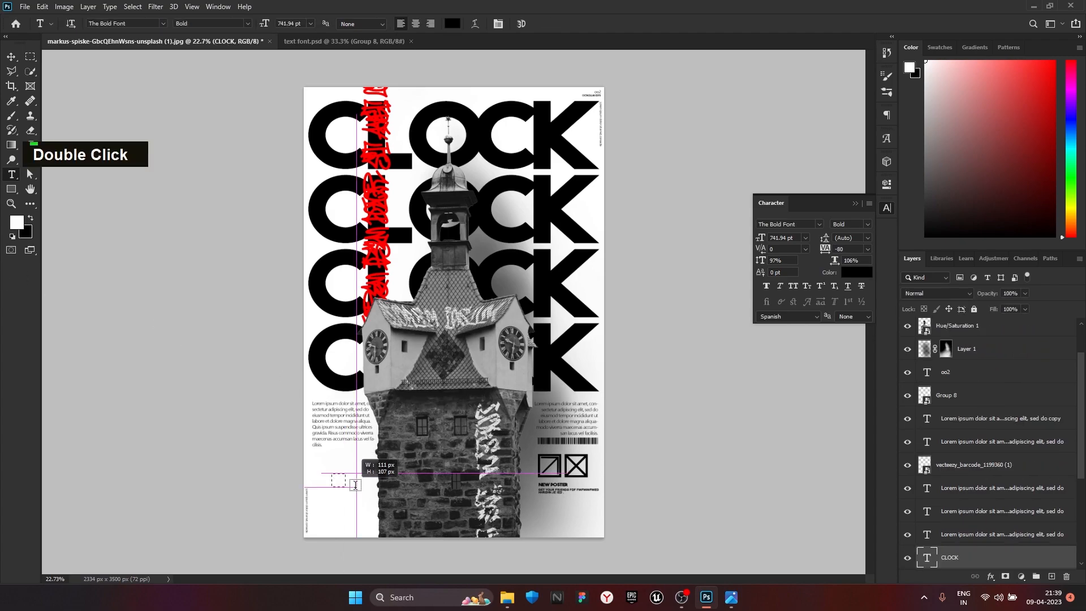
pyautogui.moveTo(484, 516); pyautogui.dragTo(501, 510)
pyautogui.click(818, 224)
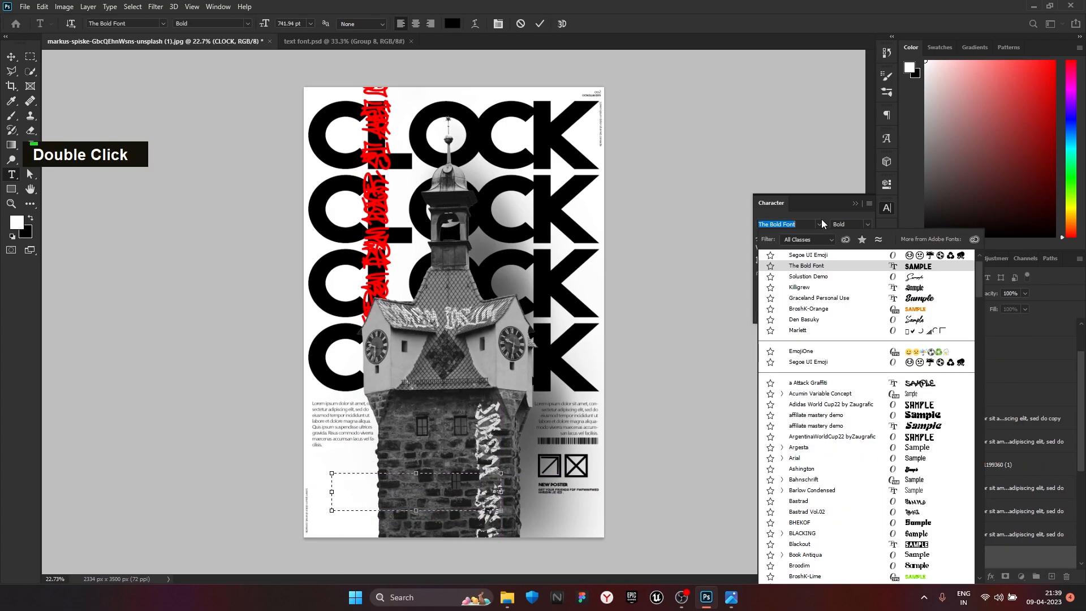
pyautogui.click(806, 289)
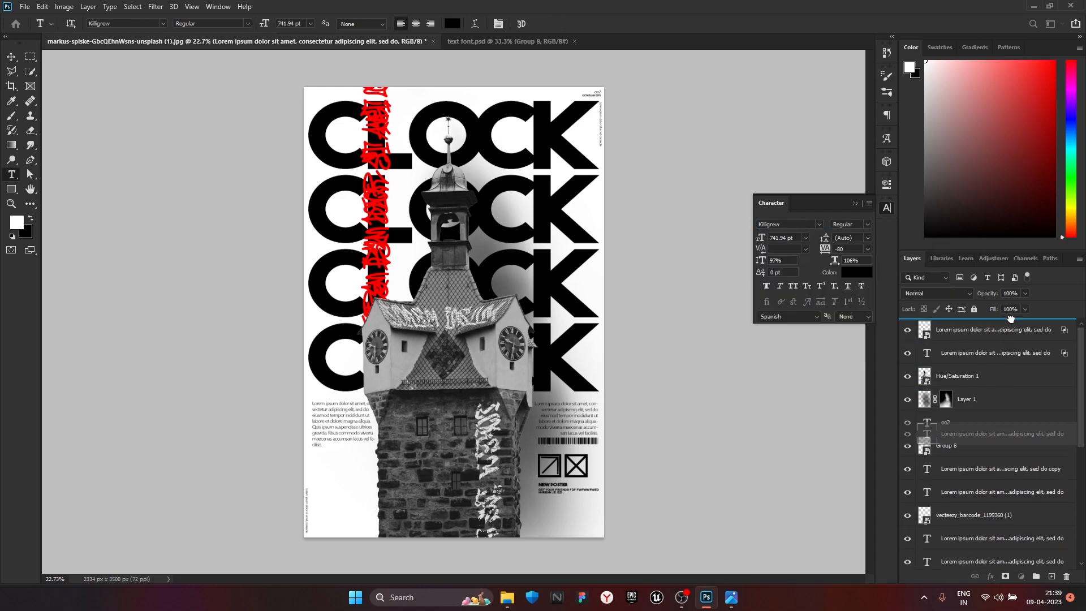
pyautogui.click(861, 276)
pyautogui.moveTo(673, 331); pyautogui.dragTo(617, 299)
pyautogui.press('Return')
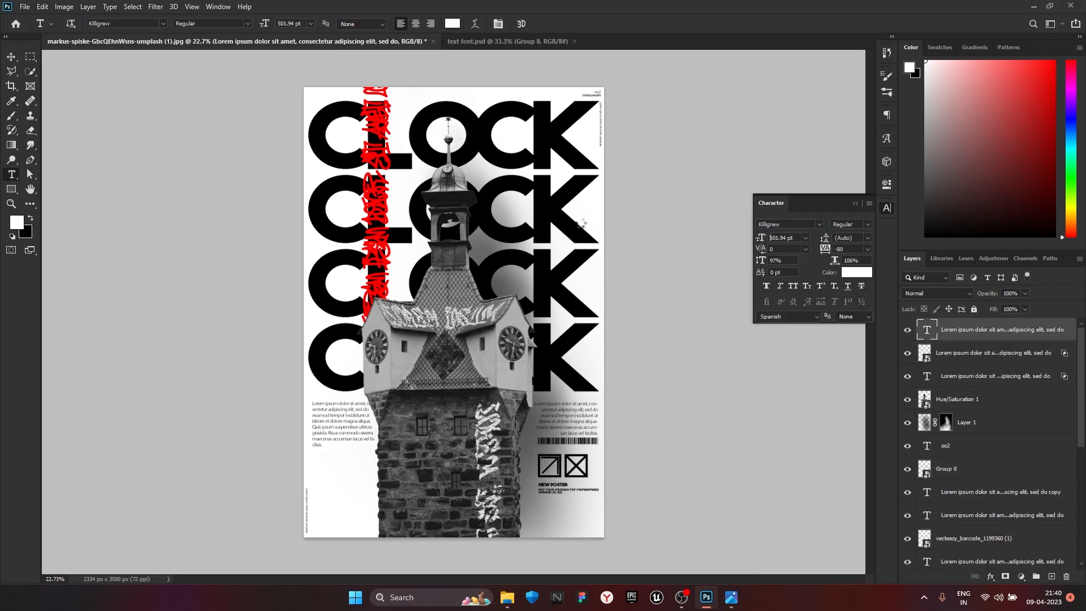
# - Reduce the Killigrew text to 271.94 pt, rotate it vertically and place it over the tower's left side
pyautogui.moveTo(439, 236); pyautogui.dragTo(550, 268)
pyautogui.click(14, 56)
pyautogui.moveTo(419, 471); pyautogui.dragTo(444, 359)
pyautogui.moveTo(561, 433); pyautogui.dragTo(400, 426)
pyautogui.moveTo(622, 392); pyautogui.dragTo(283, 532)
pyautogui.moveTo(276, 426); pyautogui.dragTo(410, 531)
# - Move the Killigrew text layer directly above the tower layer and clip it to the tower as a smart object
pyautogui.moveTo(1074, 334); pyautogui.dragTo(1059, 395)
pyautogui.rightClick(1036, 225)
pyautogui.click(961, 347)
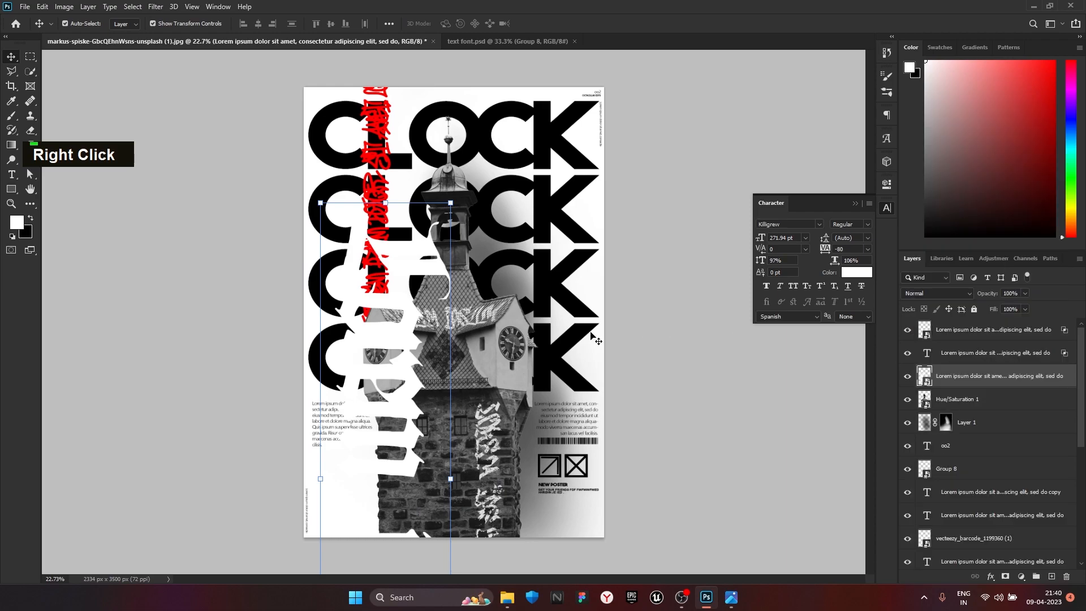
# - Blend the Killigrew text into the tower with Blend If, underlying layer at about 26/117 and 170, and lower its opacity
pyautogui.doubleClick(1068, 375)
pyautogui.moveTo(936, 285); pyautogui.dragTo(841, 286)
pyautogui.moveTo(850, 286); pyautogui.dragTo(916, 288)
pyautogui.moveTo(839, 287); pyautogui.dragTo(856, 290)
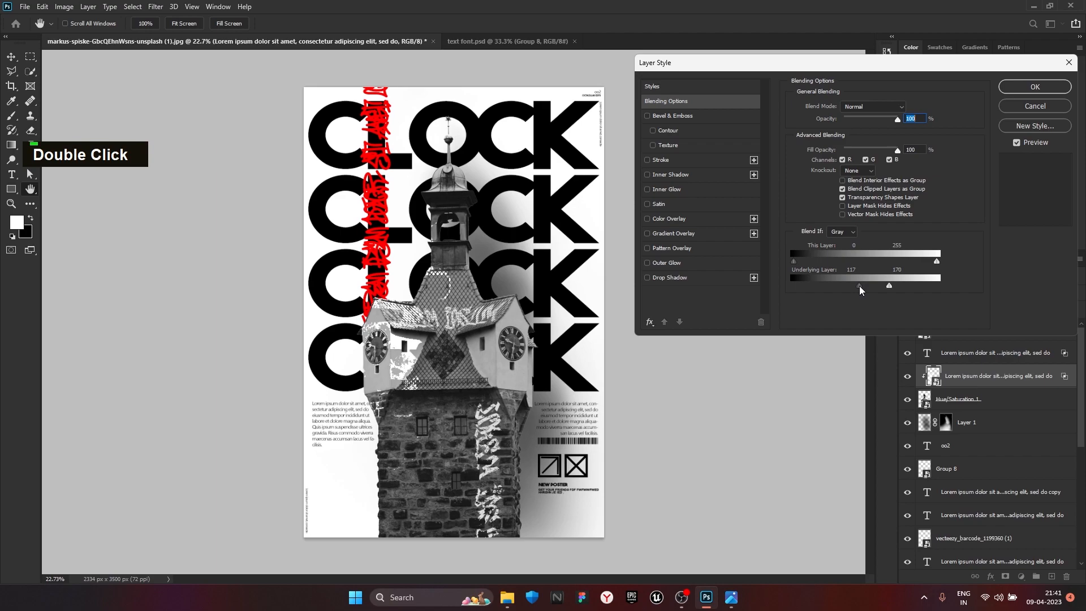
pyautogui.moveTo(859, 287); pyautogui.dragTo(838, 287)
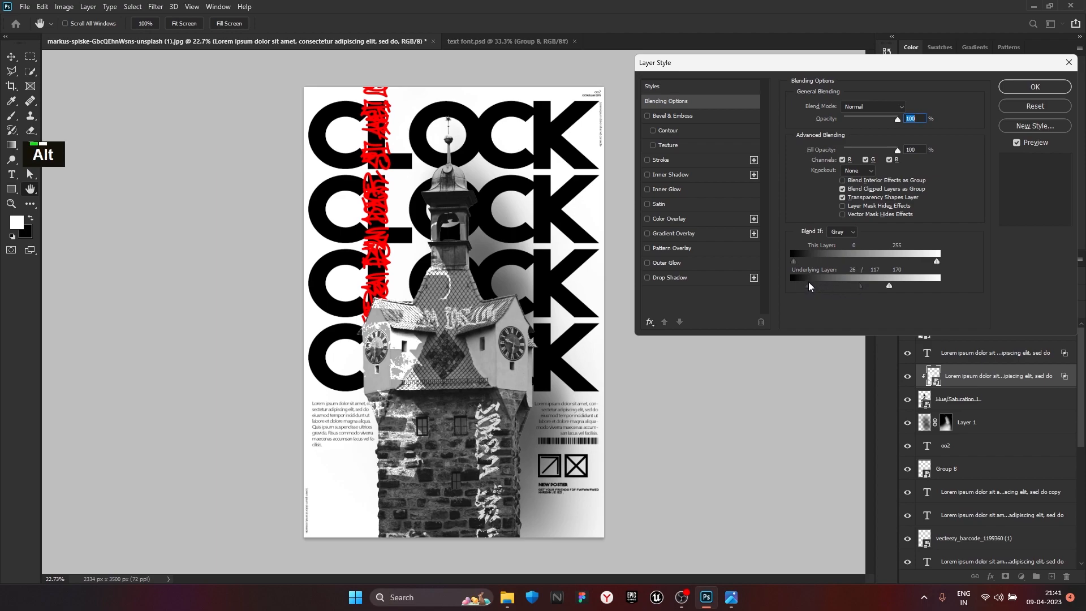
pyautogui.click(1034, 86)
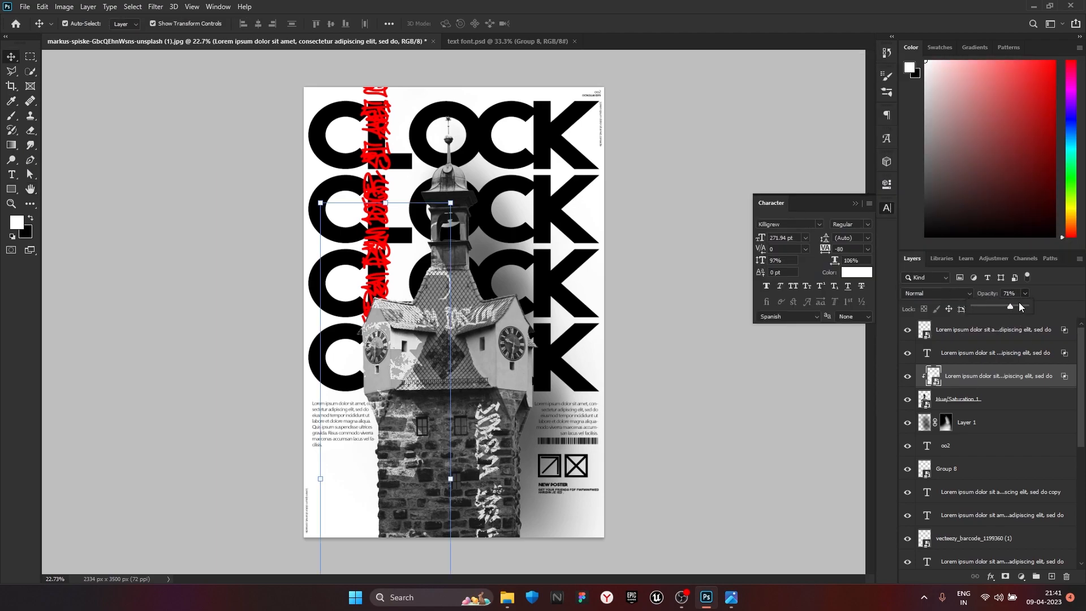
pyautogui.moveTo(1022, 307); pyautogui.dragTo(1026, 307)
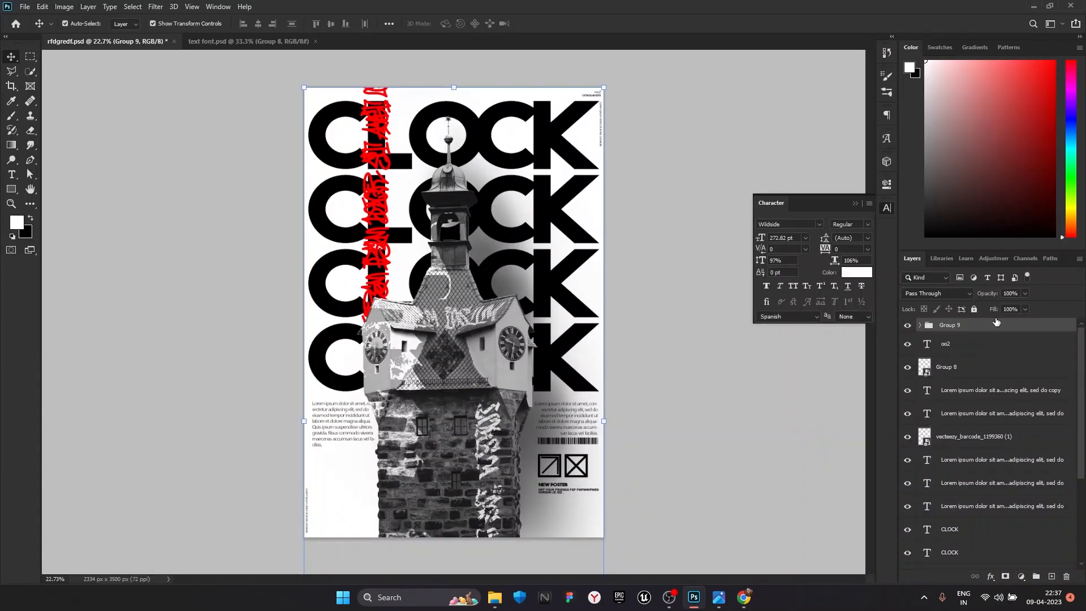
# - Convert the tower group, Group 9, to a smart object, and group all remaining layers into a second smart object
pyautogui.rightClick(918, 325)
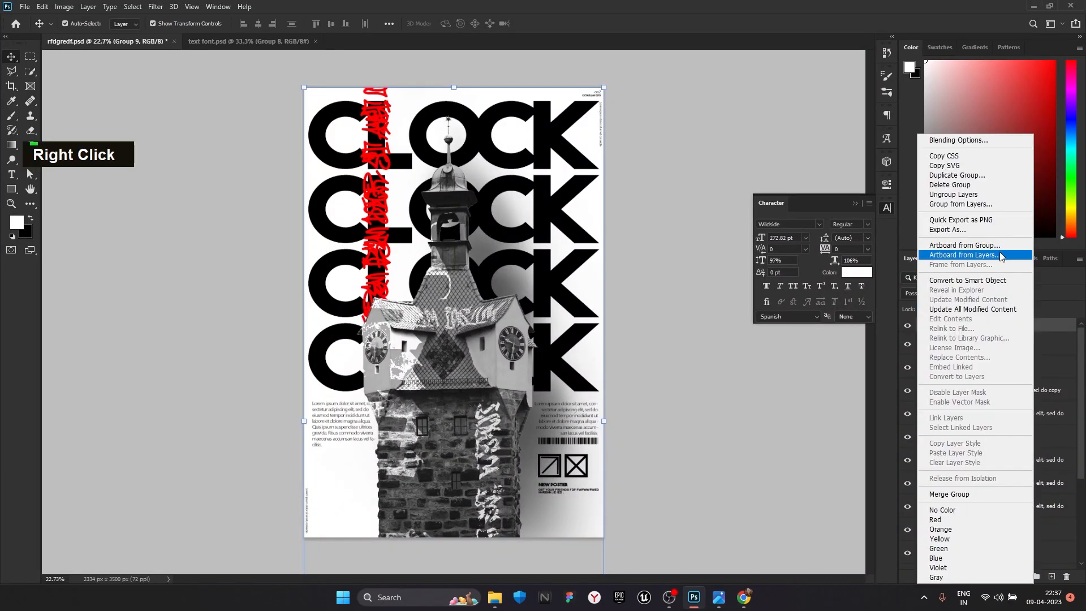
pyautogui.click(973, 280)
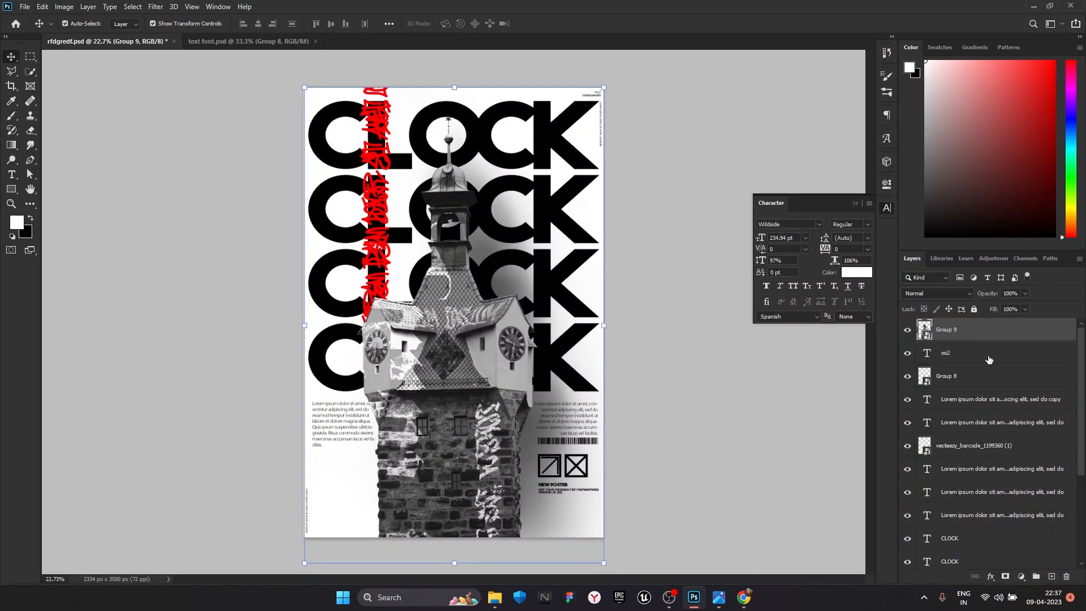
pyautogui.click(964, 355)
pyautogui.scroll(-5, 994, 498)
pyautogui.keyDown('shift'); pyautogui.click(995, 562); pyautogui.keyUp('shift')
pyautogui.hotkey('ctrl', 'g')
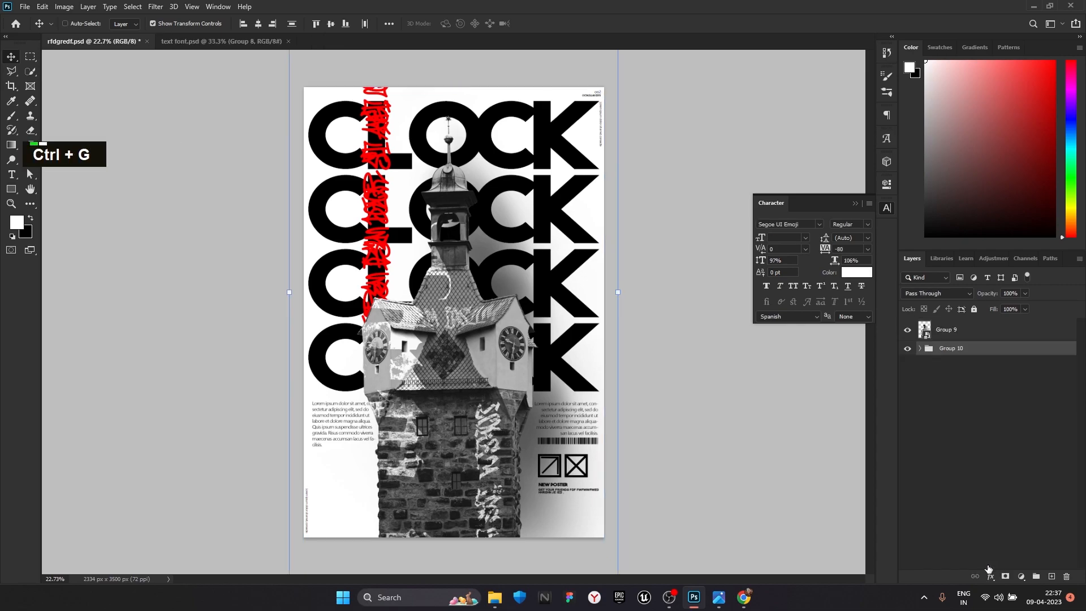
pyautogui.click(909, 350)
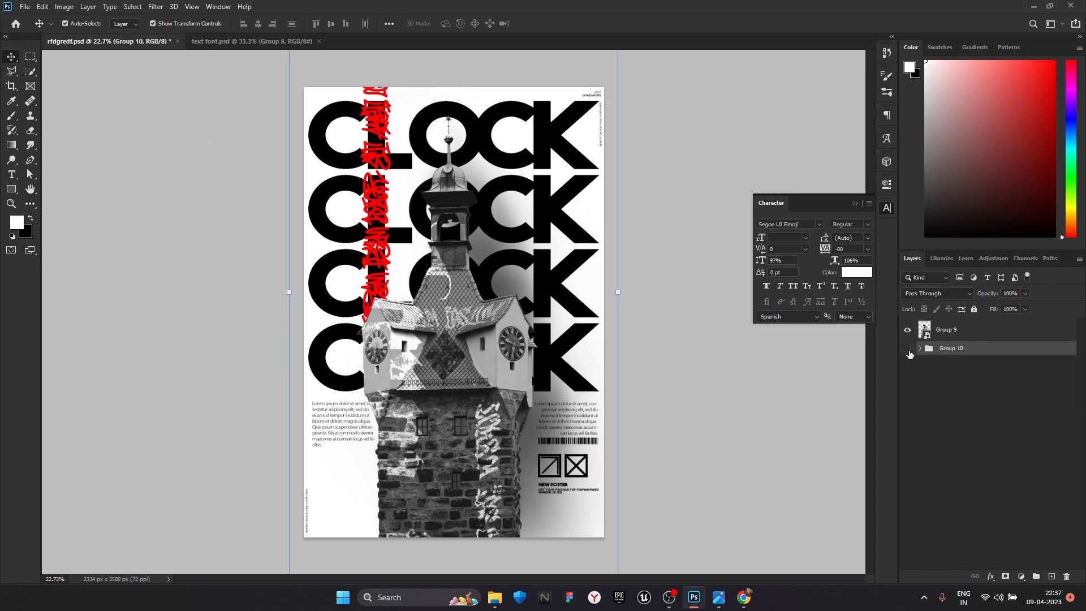
pyautogui.rightClick(990, 356)
pyautogui.click(973, 280)
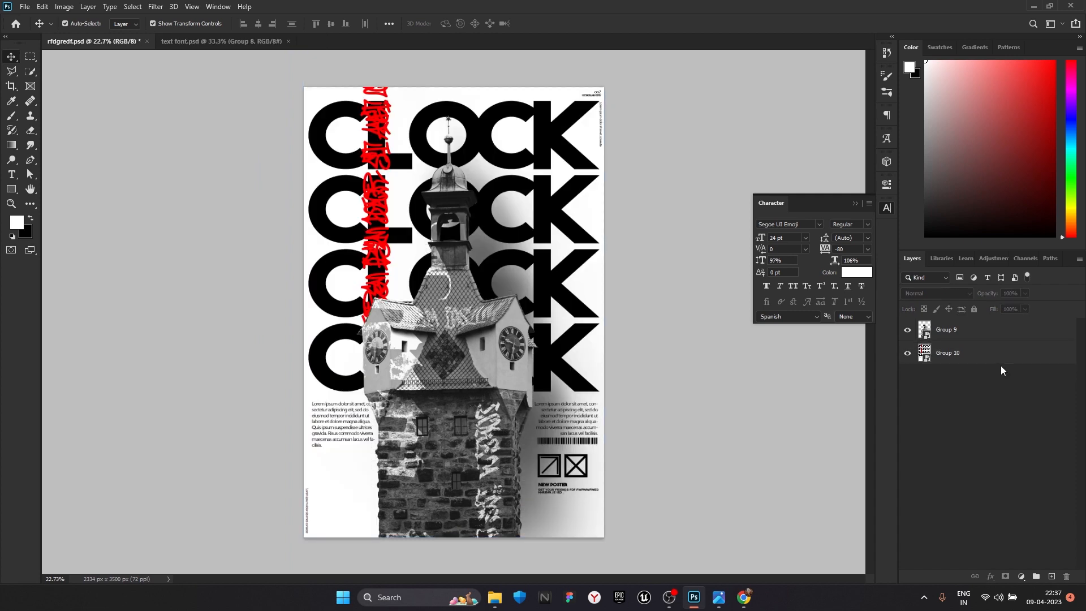
# - Place the ripped 3 paper image from the Downloads folder into the poster
pyautogui.click(493, 601)
pyautogui.click(35, 128)
pyautogui.scroll(-12, 215, 273)
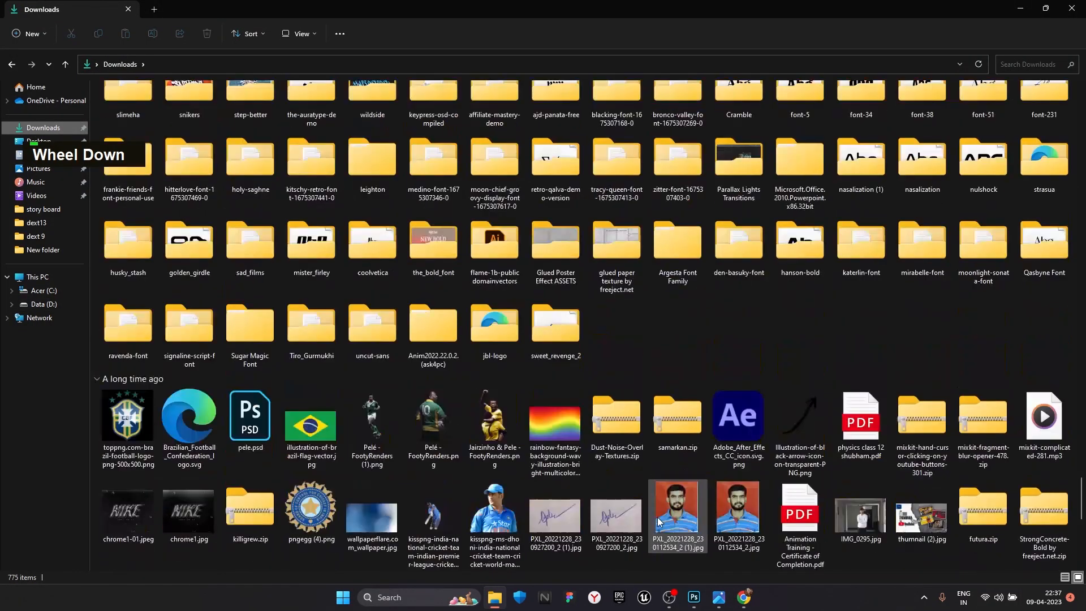
pyautogui.doubleClick(433, 509)
pyautogui.moveTo(251, 135); pyautogui.dragTo(565, 317)
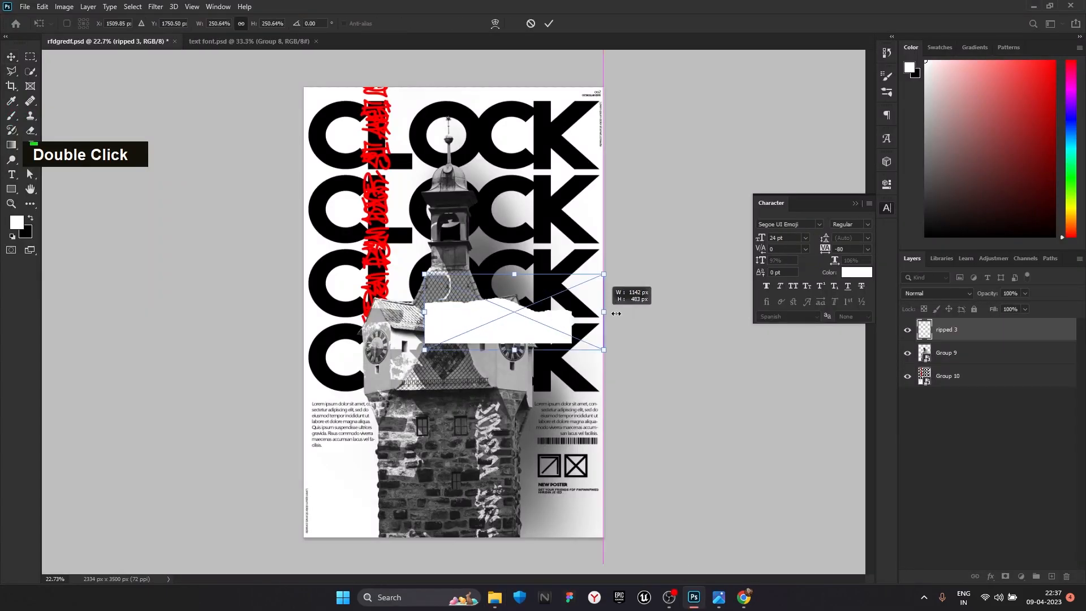
# - Enlarge and rotate the ripped paper over the poster's lower half, and place a flipped copy over the upper half
pyautogui.moveTo(497, 413); pyautogui.dragTo(428, 523)
pyautogui.moveTo(636, 491); pyautogui.dragTo(768, 387)
pyautogui.moveTo(556, 468); pyautogui.dragTo(558, 436)
pyautogui.moveTo(505, 343); pyautogui.dragTo(484, 265)
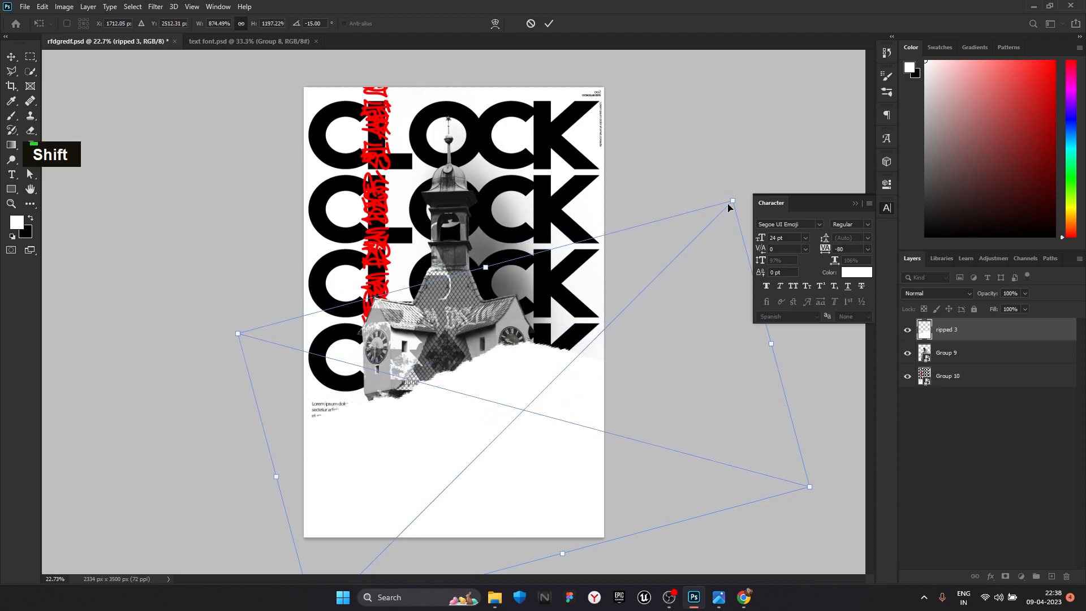
pyautogui.moveTo(731, 198); pyautogui.dragTo(757, 172)
pyautogui.moveTo(543, 377); pyautogui.dragTo(543, 325)
pyautogui.click(550, 23)
pyautogui.keyDown('shift'); pyautogui.moveTo(244, 247); pyautogui.dragTo(502, 213); pyautogui.keyUp('shift')
pyautogui.click(548, 24)
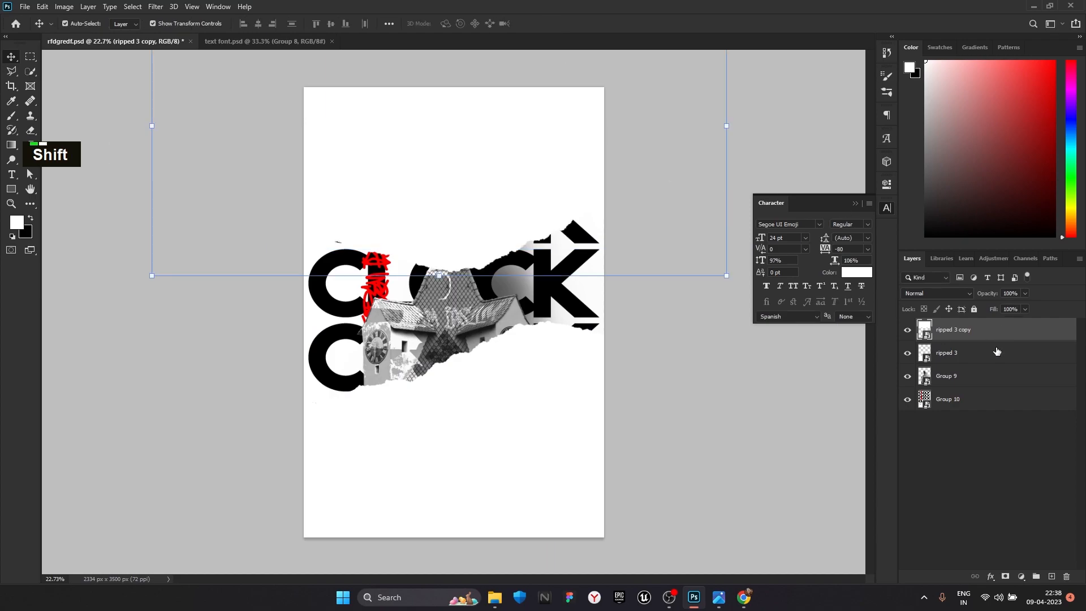
# - Convert both ripped paper layers into one smart object and move it beneath Group 10
pyautogui.keyDown('shift'); pyautogui.click(997, 351); pyautogui.keyUp('shift')
pyautogui.rightClick(1000, 350)
pyautogui.click(936, 211)
pyautogui.moveTo(997, 330); pyautogui.dragTo(1013, 394)
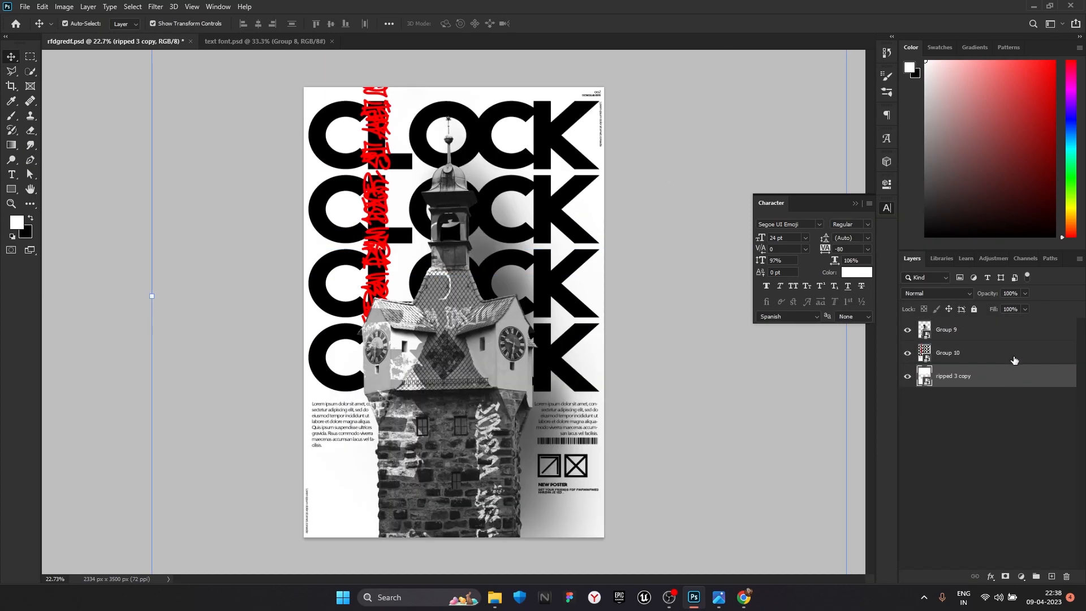
# - Add a Hue/Saturation adjustment above Group 10 with the saturation fully removed
pyautogui.click(1014, 359)
pyautogui.click(1021, 575)
pyautogui.click(1022, 461)
pyautogui.moveTo(790, 282); pyautogui.dragTo(535, 283)
pyautogui.click(859, 181)
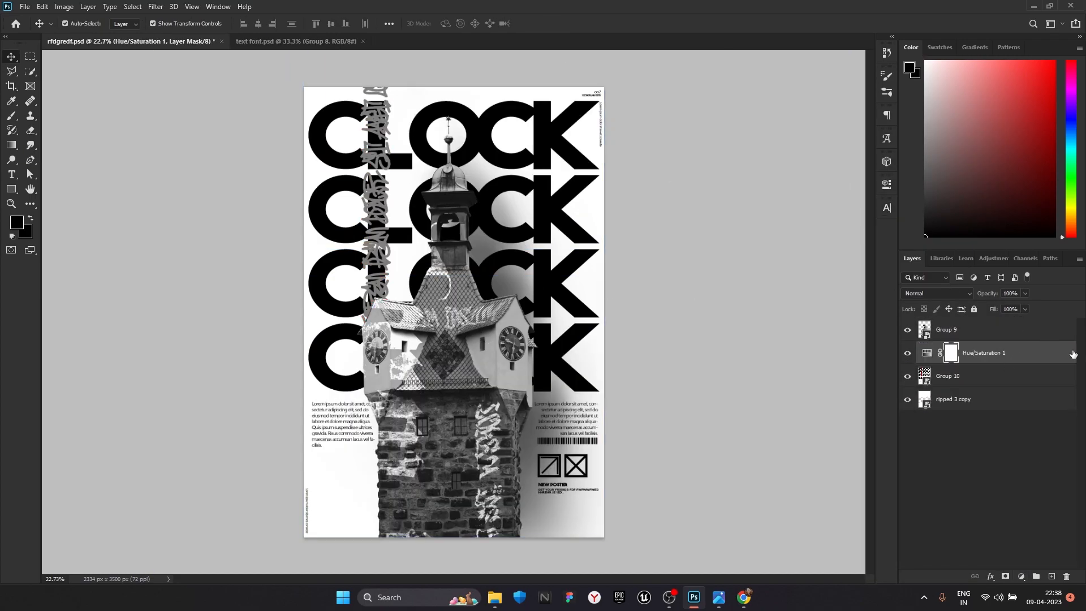
# - Duplicate Group 10 and combine the copy with the Hue/Saturation adjustment into one smart object
pyautogui.click(1044, 377)
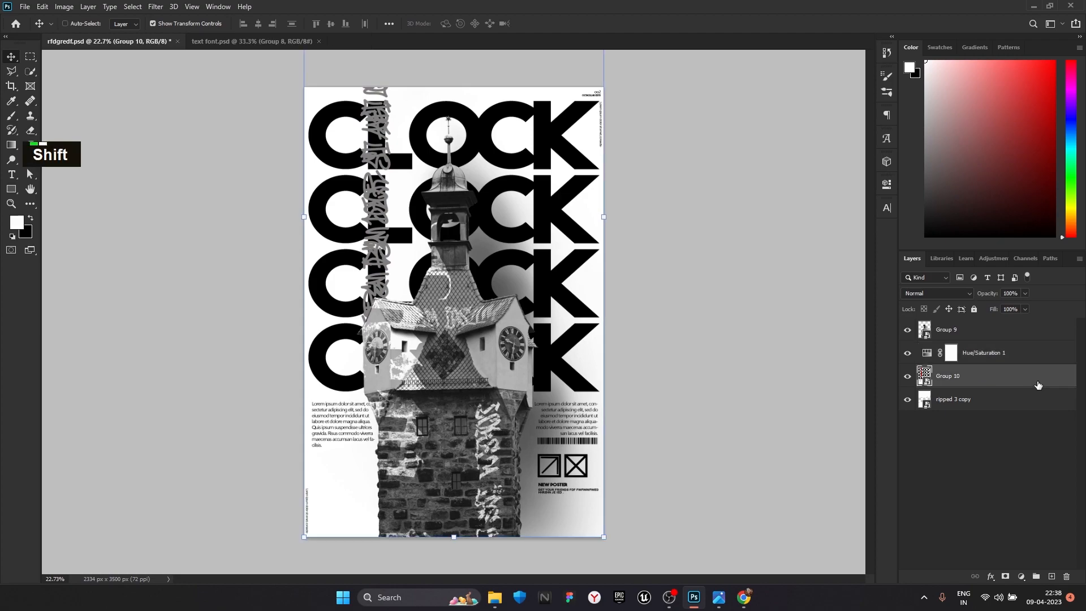
pyautogui.hotkey('ctrl', 'j')
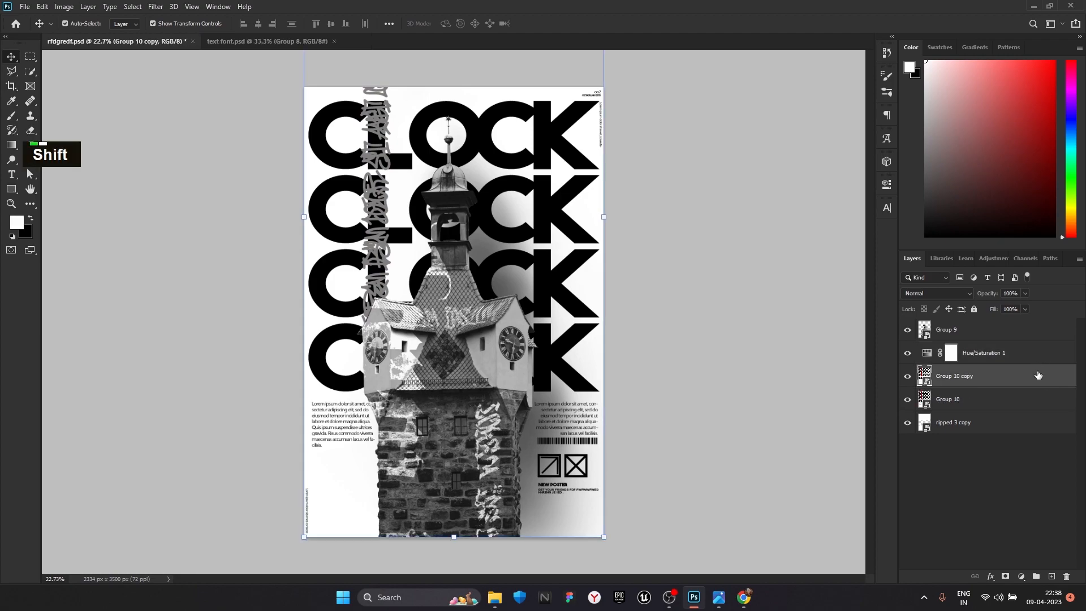
pyautogui.keyDown('shift'); pyautogui.click(1039, 357); pyautogui.keyUp('shift')
pyautogui.rightClick(1040, 362)
pyautogui.click(976, 364)
# - Move the ripped paper layer above Group 10 and clip the desaturated Hue/Saturation 1 smart object to it
pyautogui.click(984, 404)
pyautogui.moveTo(984, 403); pyautogui.dragTo(990, 366)
pyautogui.click(988, 355)
pyautogui.rightClick(1030, 354)
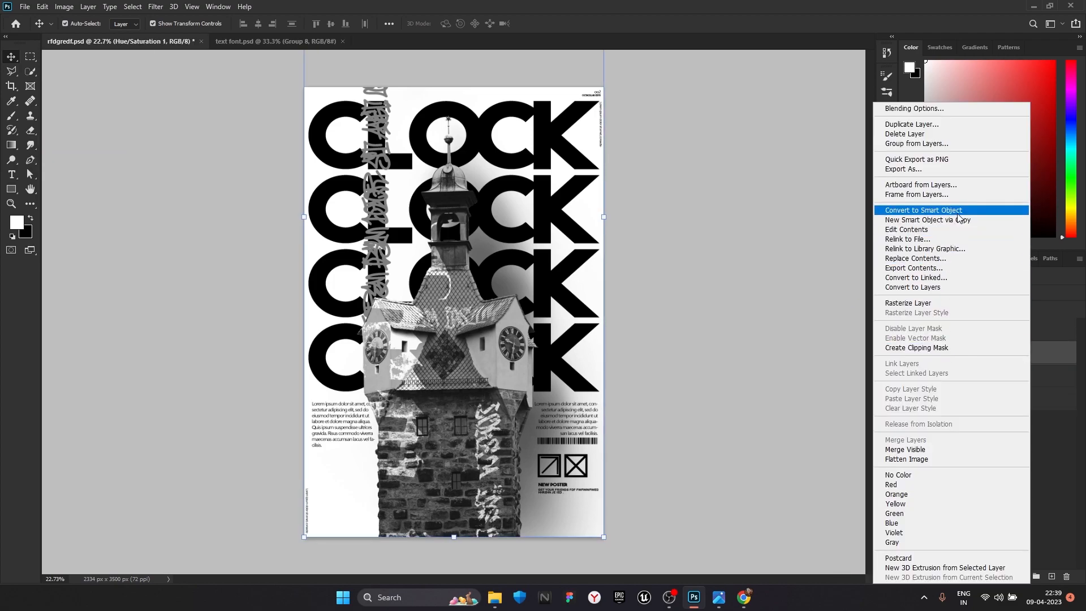
pyautogui.click(953, 348)
# - Duplicate the ripped paper layer and resize the lower copy so its white torn edges extend into the diagonal gap
pyautogui.click(1038, 375)
pyautogui.hotkey('ctrl', 'j')
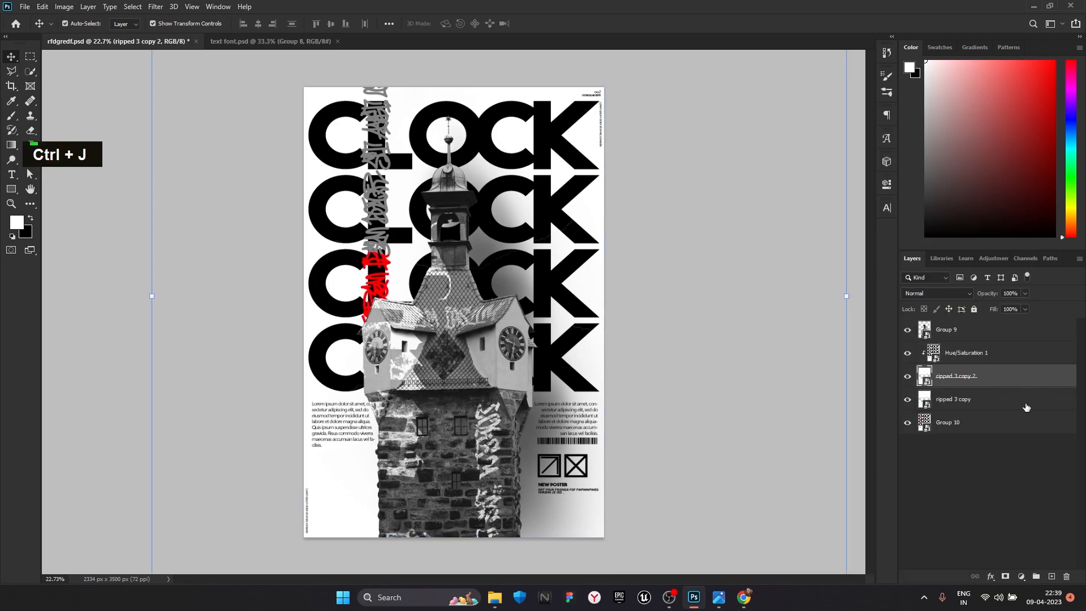
pyautogui.hotkey('ctrl', 't')
pyautogui.moveTo(848, 295); pyautogui.dragTo(774, 291)
pyautogui.moveTo(705, 295); pyautogui.dragTo(713, 292)
pyautogui.click(547, 23)
pyautogui.click(973, 376)
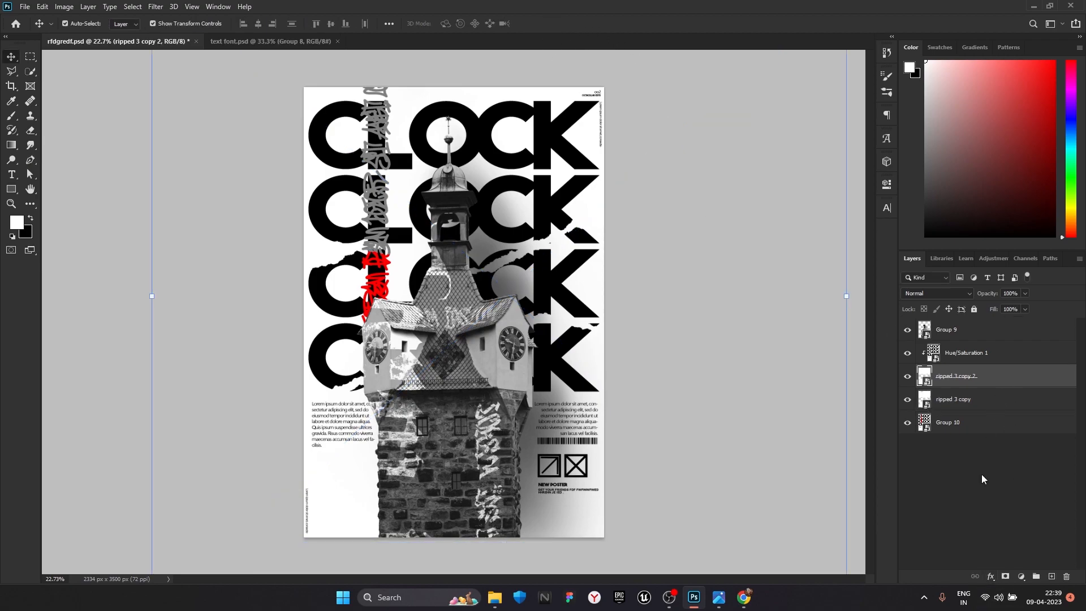
# - Add a drop shadow to the upper ripped paper layer, adjusting its opacity, spread and size
pyautogui.click(990, 576)
pyautogui.click(858, 415)
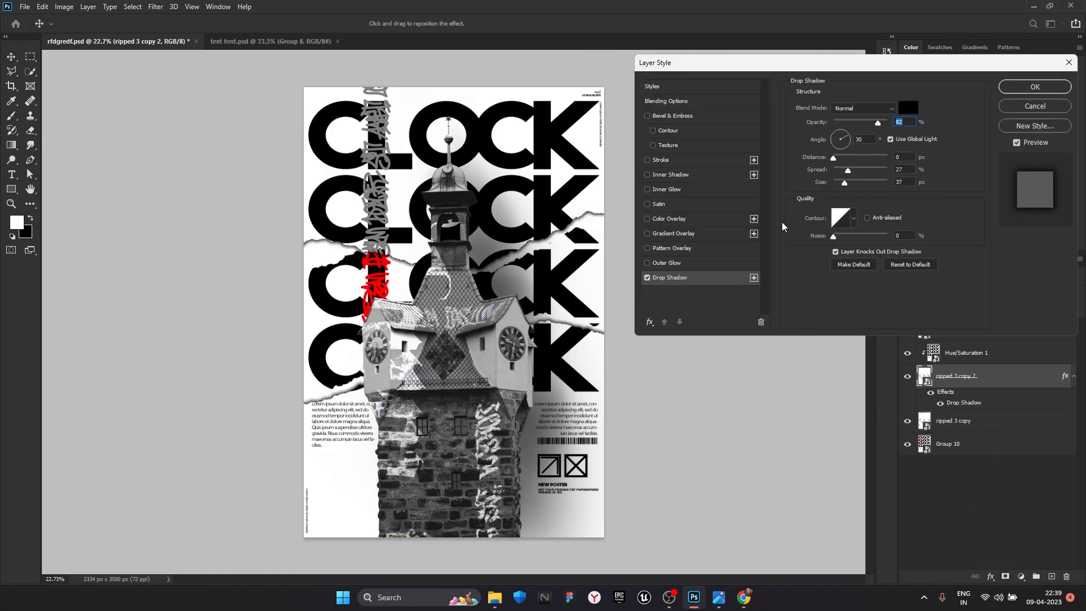
pyautogui.moveTo(849, 184)
pyautogui.mouseDown()
pyautogui.moveTo(885, 189)
pyautogui.moveTo(858, 190)
pyautogui.mouseUp()
pyautogui.moveTo(880, 124); pyautogui.dragTo(874, 123)
pyautogui.moveTo(847, 170); pyautogui.dragTo(901, 188)
pyautogui.moveTo(874, 122); pyautogui.dragTo(851, 135)
pyautogui.click(1052, 92)
pyautogui.scroll(-3, 724, 291)
pyautogui.scroll(2, 717, 291)
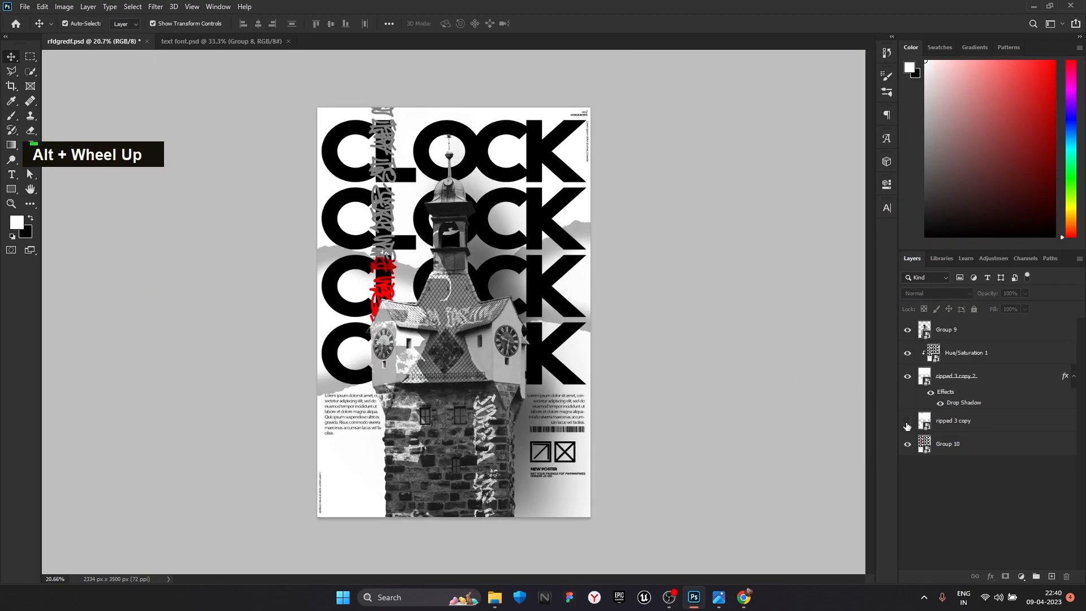
# - Show the lower ripped paper layer and browse in File Explorer to the D: drive folder dextop > dext 8 > kits > texture
pyautogui.click(908, 421)
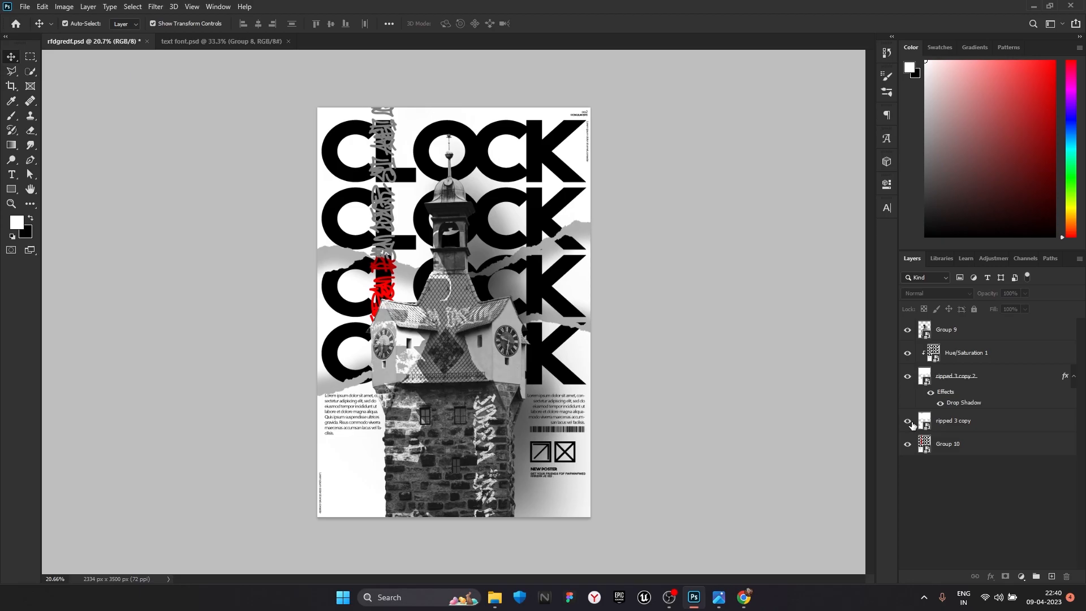
pyautogui.click(495, 597)
pyautogui.click(44, 304)
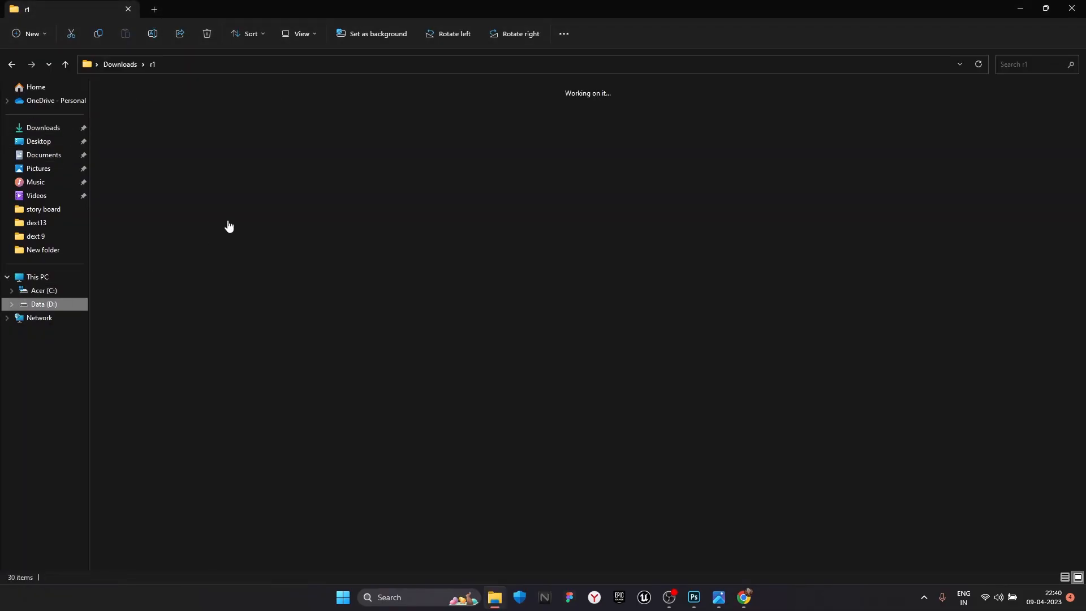
pyautogui.doubleClick(254, 116)
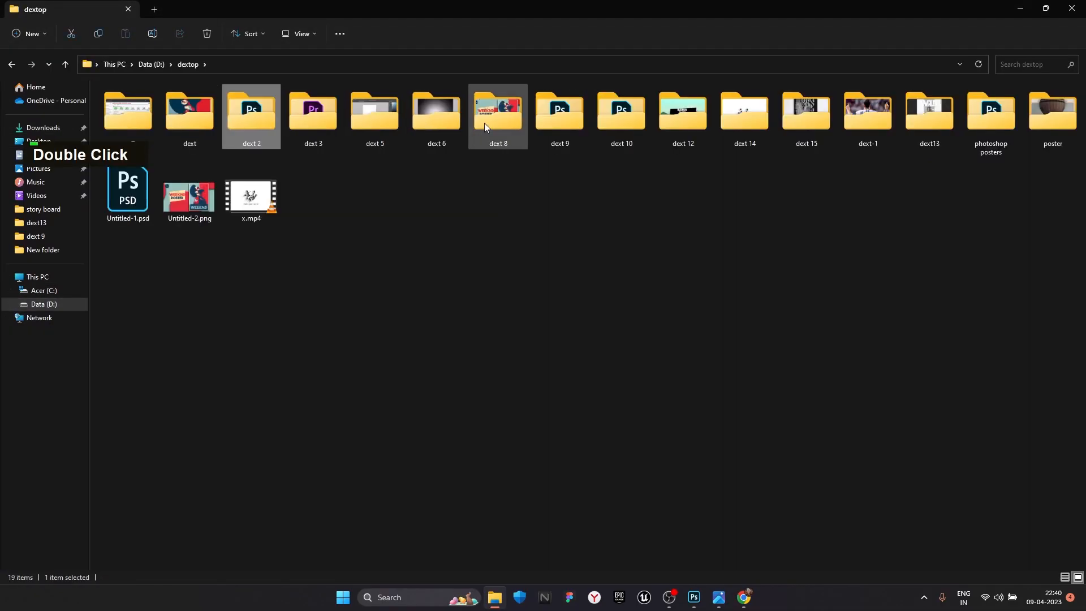
pyautogui.doubleClick(511, 126)
pyautogui.doubleClick(228, 124)
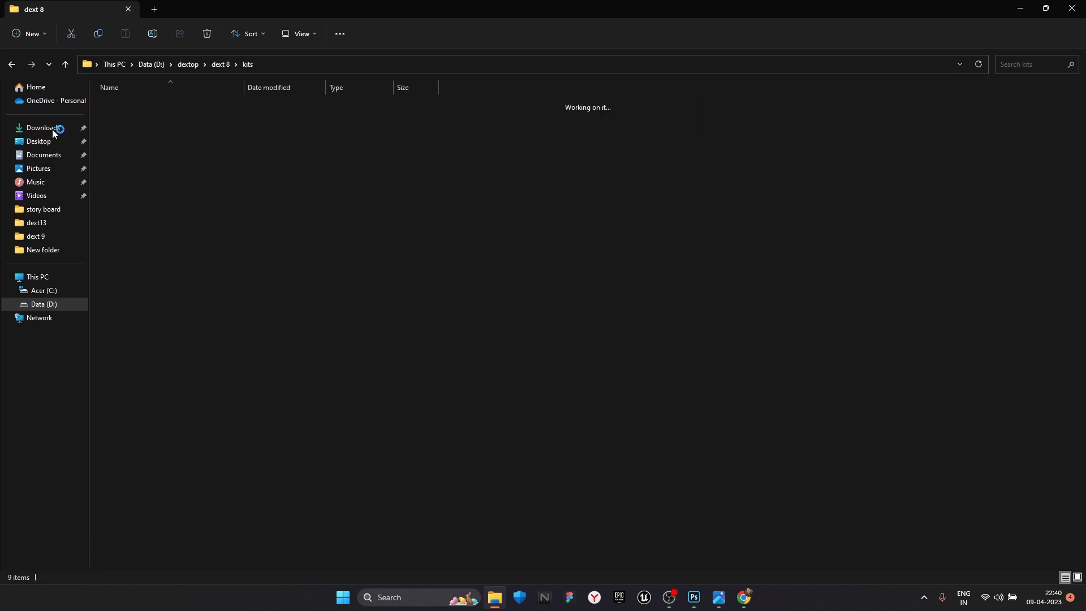
pyautogui.click(262, 115)
pyautogui.doubleClick(263, 115)
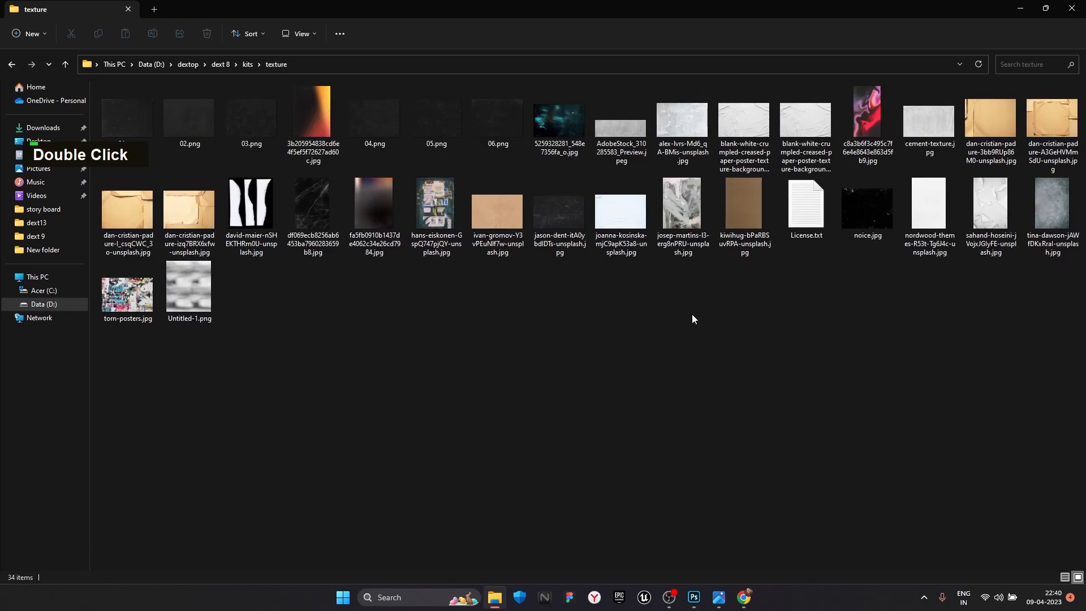
# - Place the light grey concrete texture in the Photoshop poster, rotate it 90°, and scale it to 90.68% to cover the canvas
pyautogui.moveTo(673, 131); pyautogui.dragTo(507, 378)
pyautogui.moveTo(601, 296); pyautogui.dragTo(534, 475)
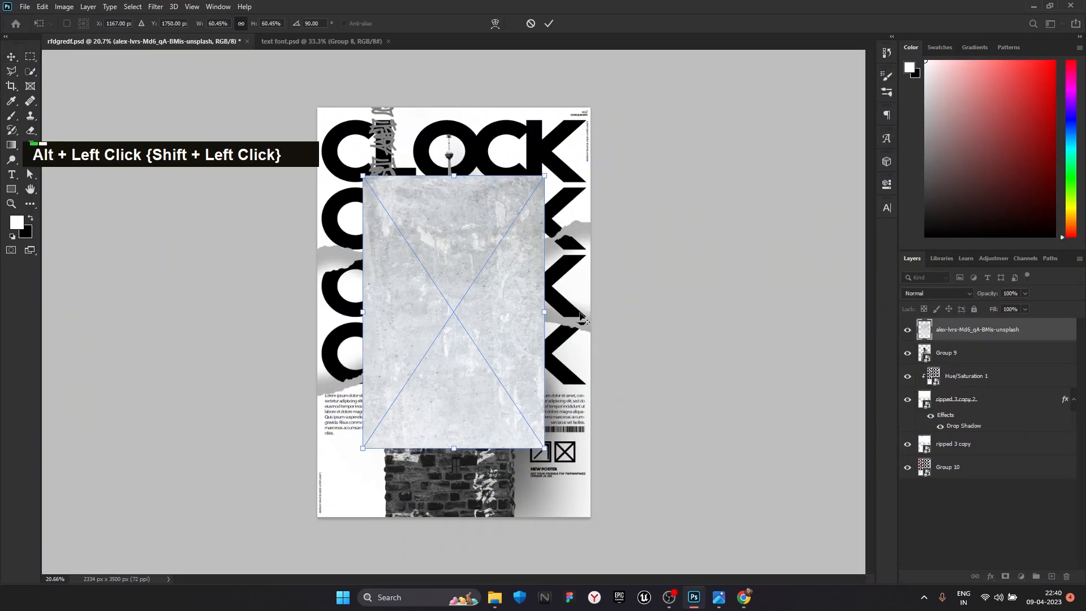
pyautogui.moveTo(543, 312); pyautogui.dragTo(590, 312)
pyautogui.click(549, 23)
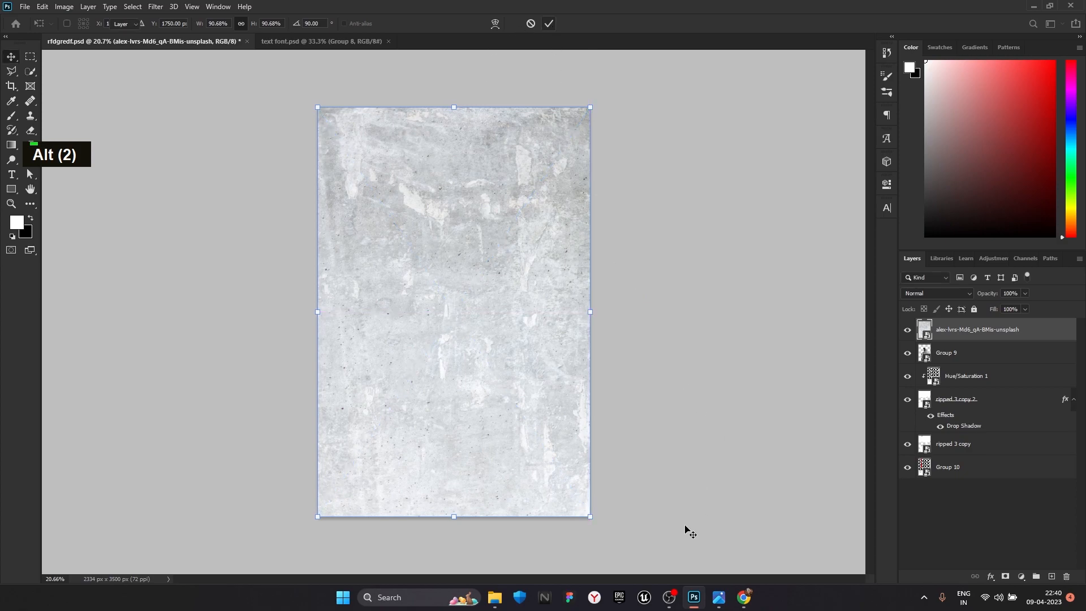
# - Place the grey paint-stroke texture from the texture folder, enlarge it beyond the poster's edges, and hide its layer
pyautogui.click(495, 597)
pyautogui.moveTo(669, 194); pyautogui.dragTo(475, 364)
pyautogui.moveTo(590, 312); pyautogui.dragTo(614, 312)
pyautogui.press('Return')
pyautogui.click(907, 329)
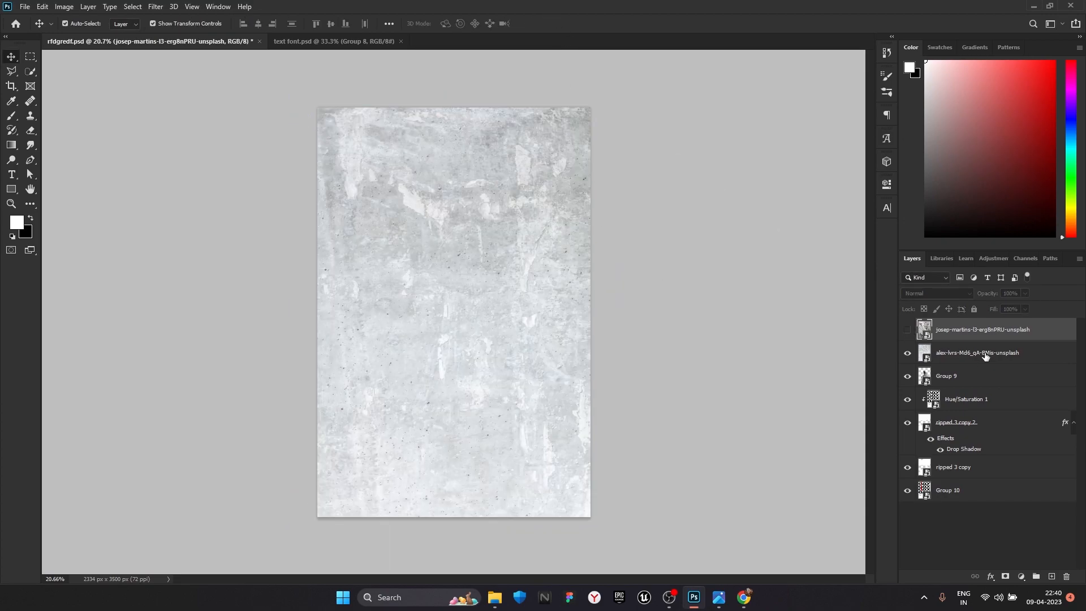
# - Set the blend mode of the concrete texture layer to Darken
pyautogui.click(972, 353)
pyautogui.doubleClick(965, 294)
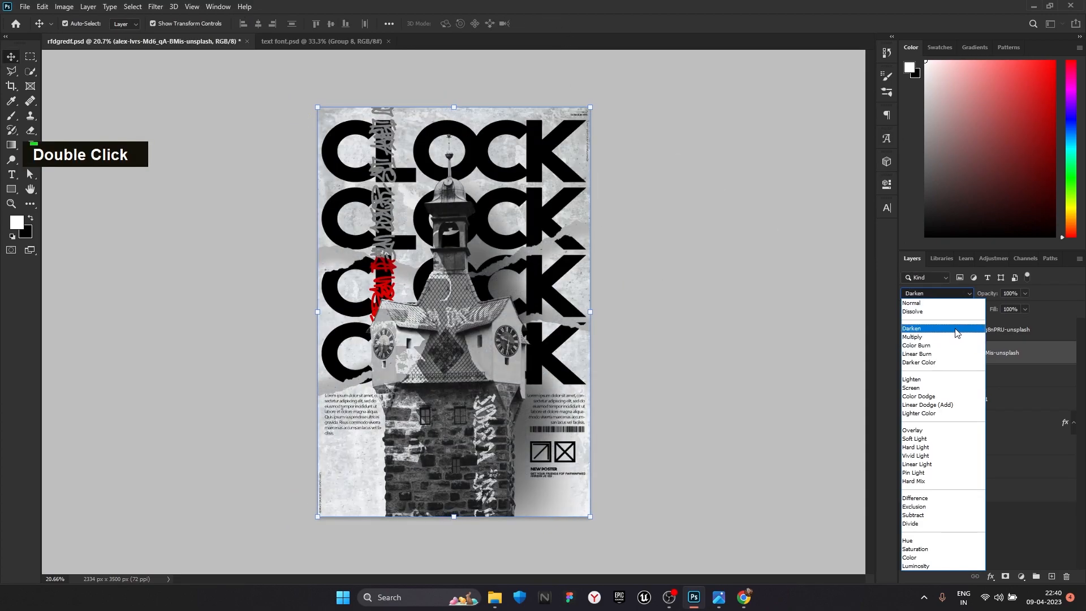
pyautogui.click(956, 329)
# - Show the paint-stroke texture layer and blend it with Darker Color at 47% opacity
pyautogui.click(906, 326)
pyautogui.click(952, 294)
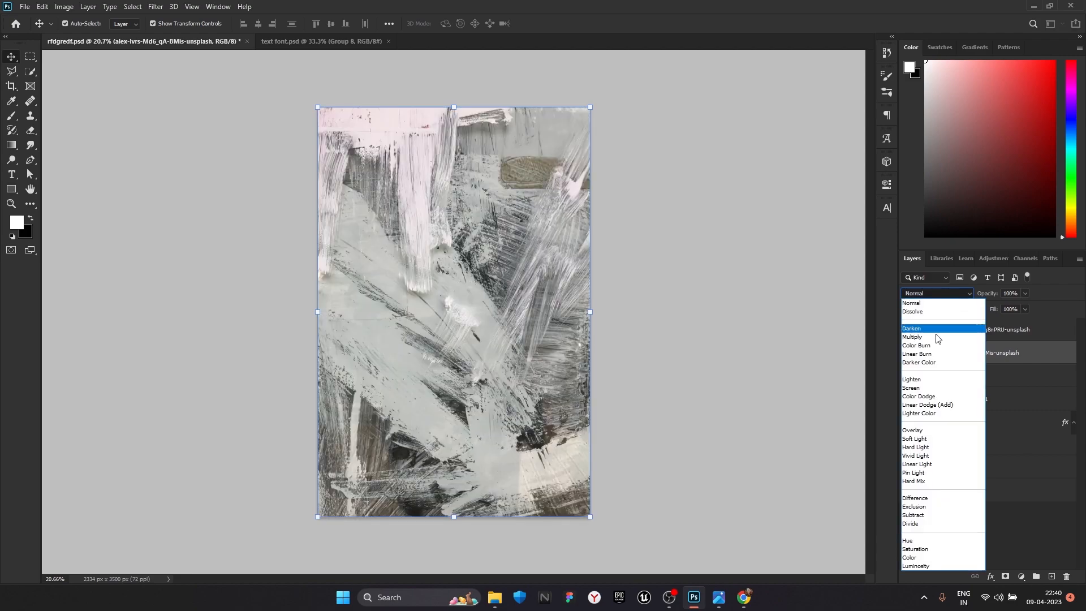
pyautogui.click(1047, 339)
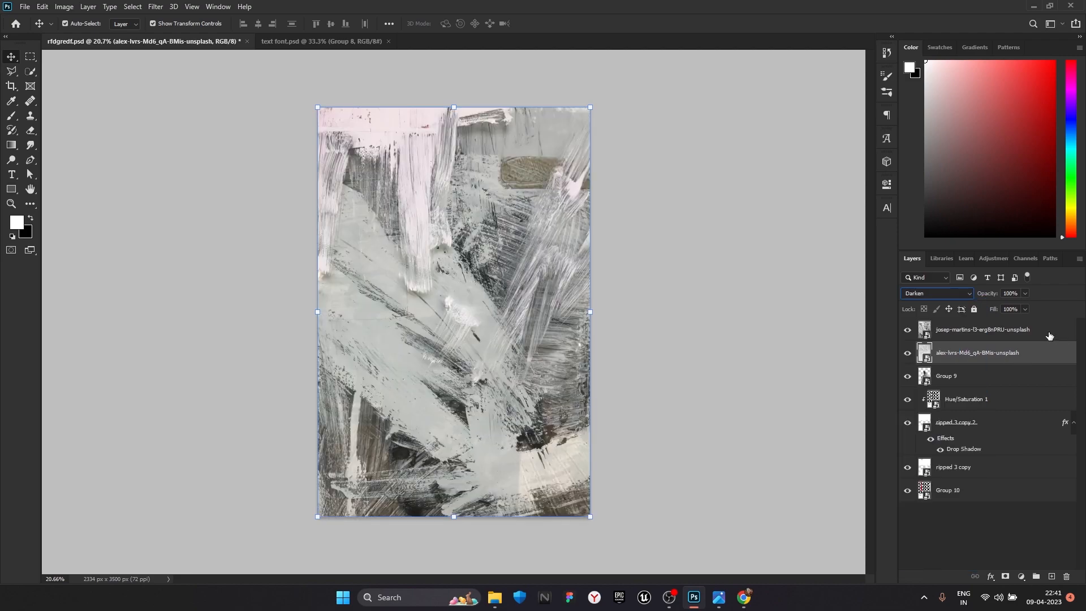
pyautogui.click(973, 329)
pyautogui.click(933, 294)
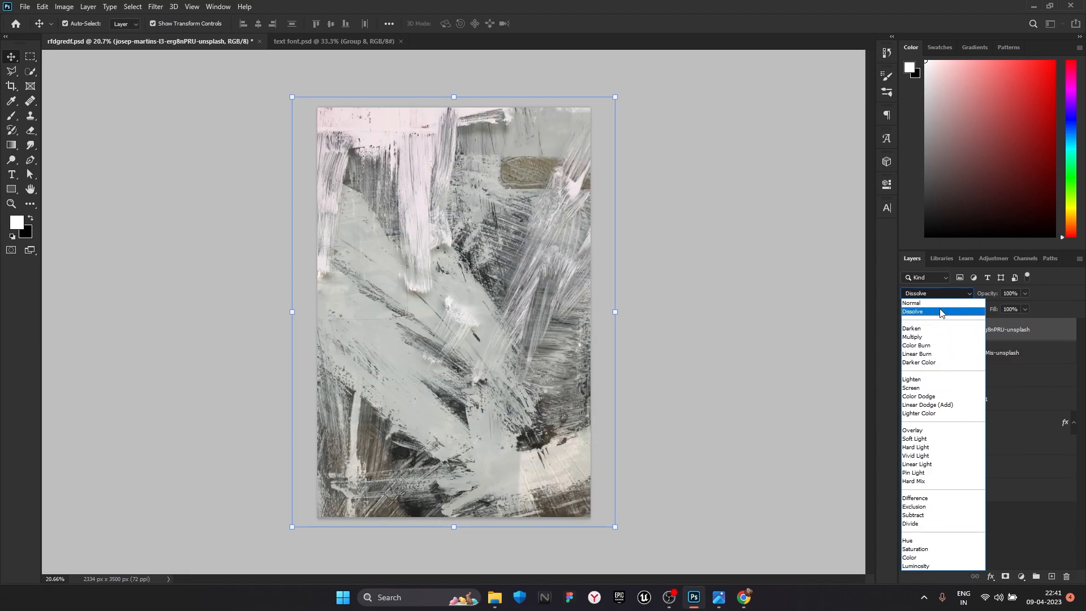
pyautogui.click(938, 362)
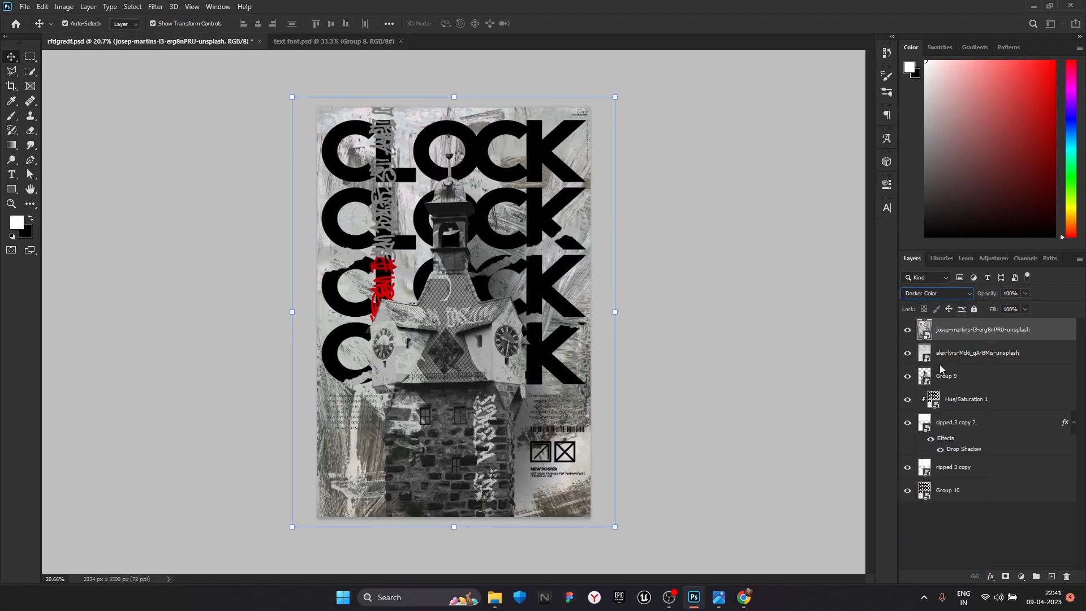
pyautogui.click(989, 306)
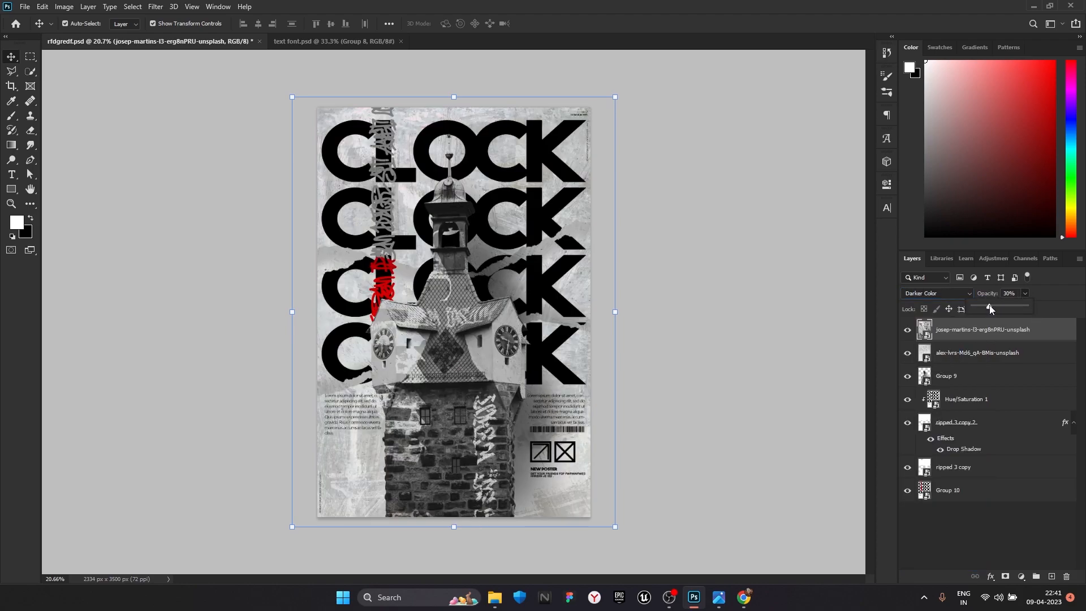
pyautogui.click(1003, 305)
pyautogui.click(997, 306)
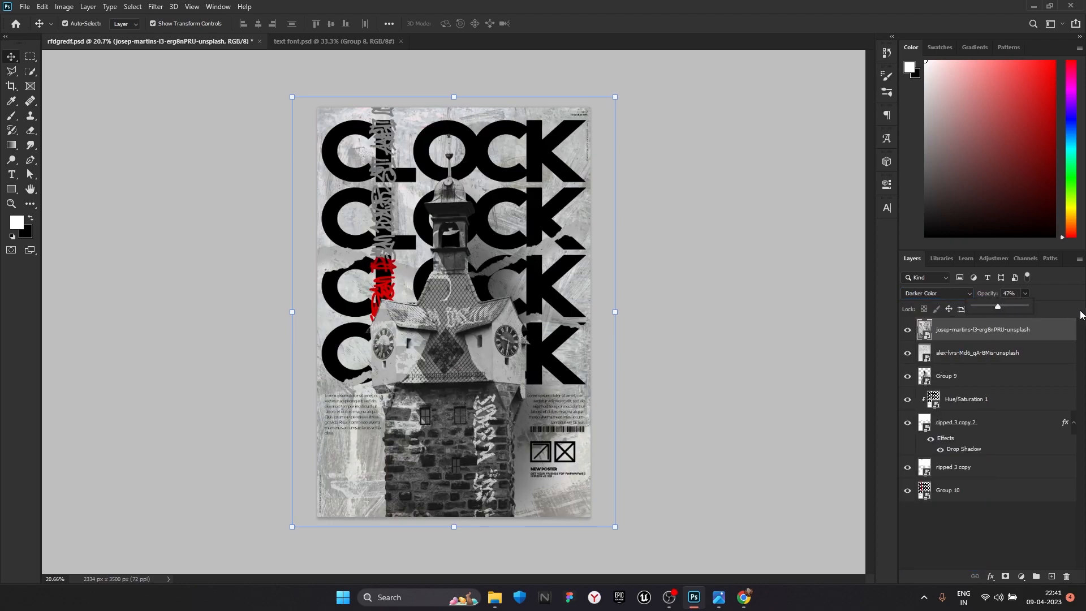
# - Compare the poster with and without the concrete texture, and set that layer's opacity to 59%
pyautogui.click(907, 352)
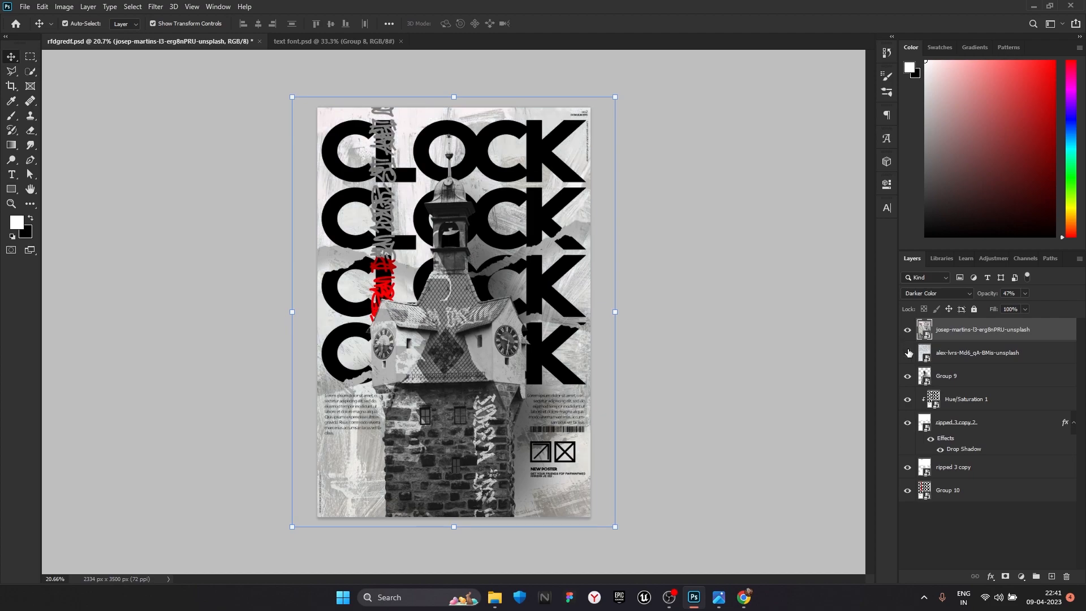
pyautogui.click(907, 352)
pyautogui.click(769, 317)
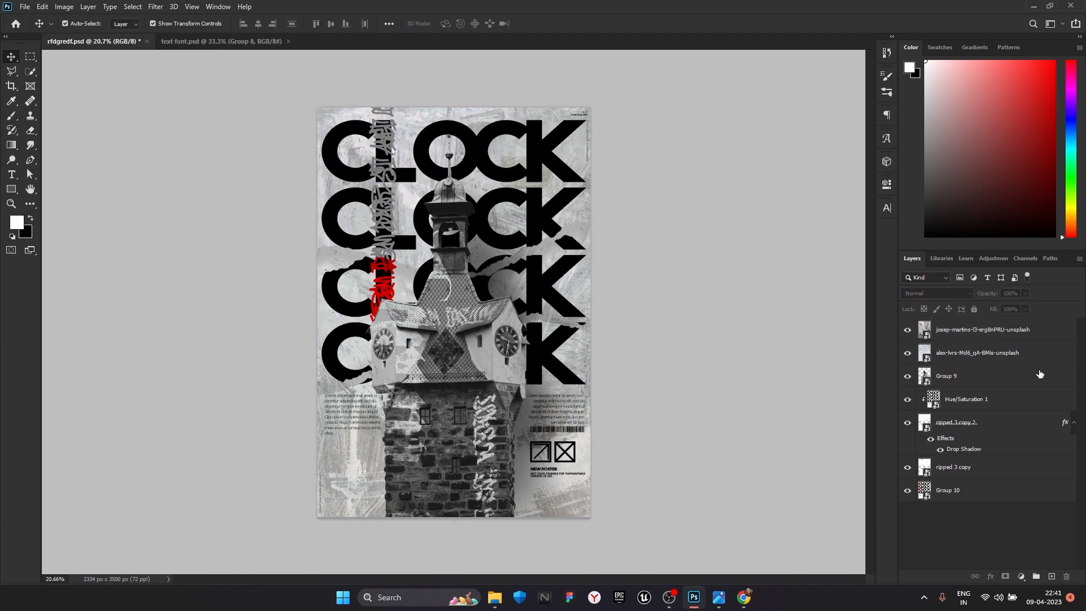
pyautogui.click(1037, 355)
pyautogui.moveTo(1018, 296); pyautogui.dragTo(1007, 310)
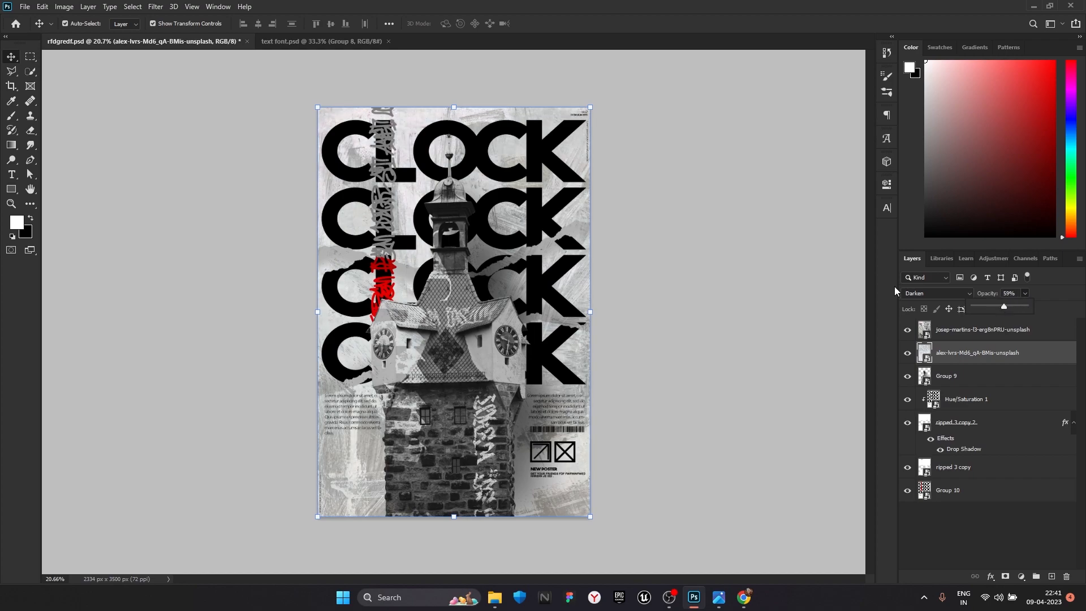
pyautogui.doubleClick(681, 269)
# - Open the Export As dialog for the finished poster
pyautogui.click(25, 7)
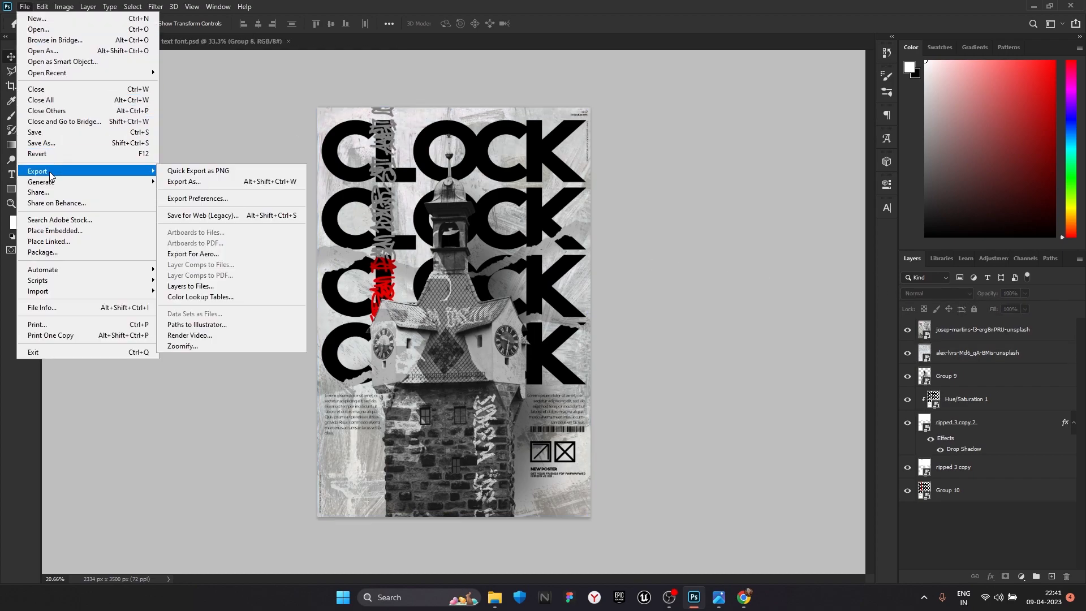
pyautogui.doubleClick(199, 186)
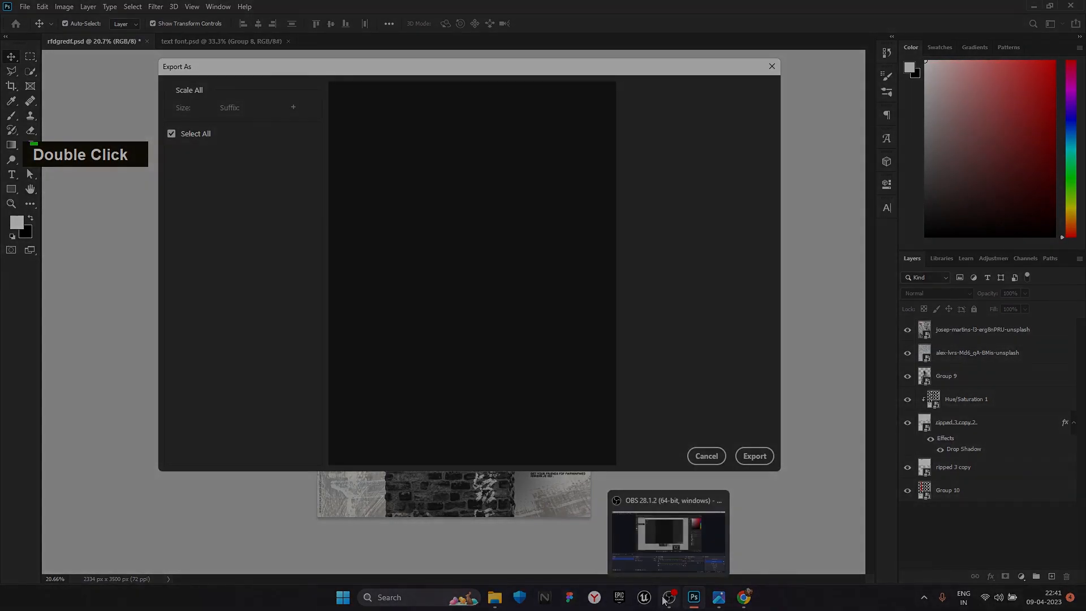